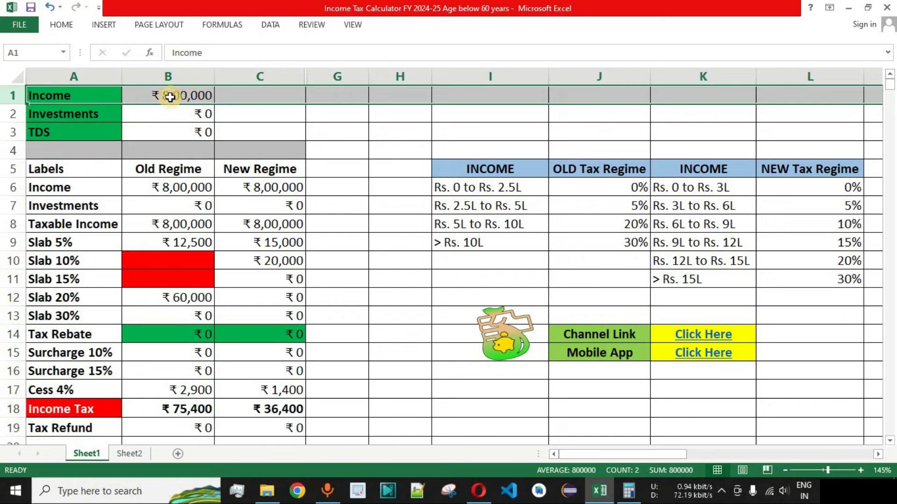
# Step: Examine the Income and Investments inputs and the Old Regime and New Regime columns, including the old-regime Income Tax formula
pyautogui.click(211, 172)
pyautogui.moveTo(215, 174); pyautogui.dragTo(257, 422)
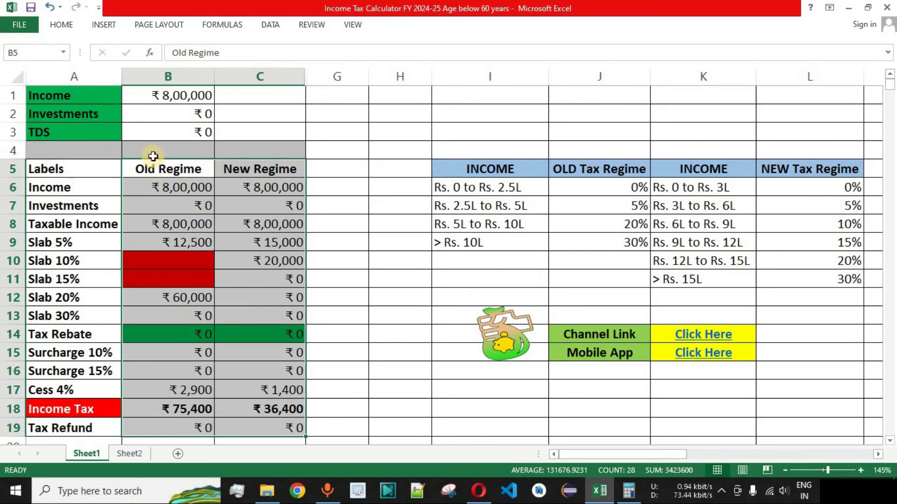
pyautogui.click(201, 114)
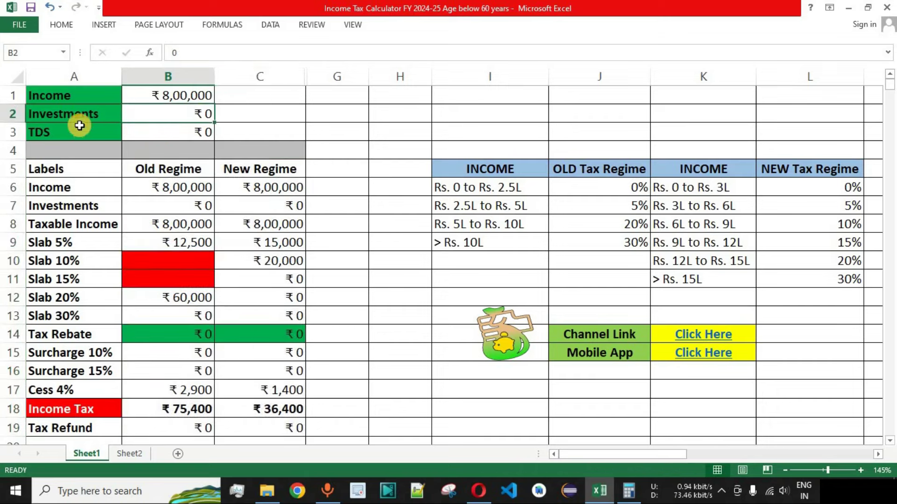
pyautogui.click(14, 114)
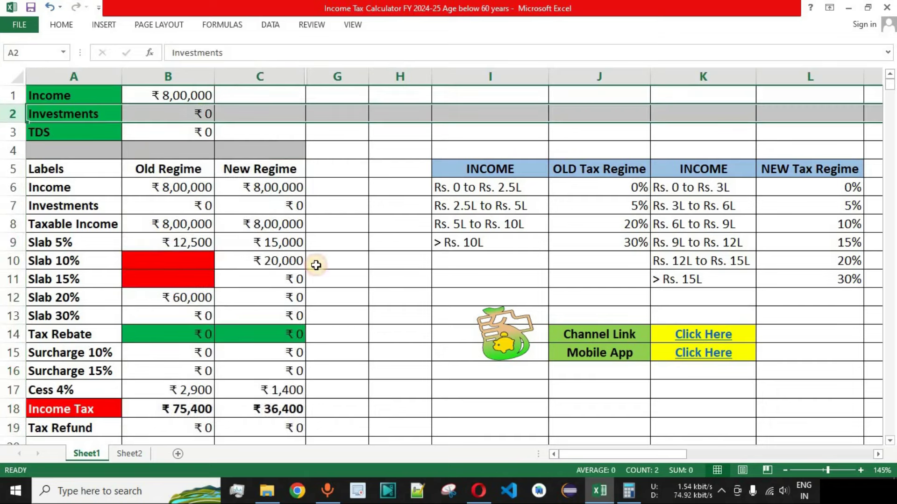
pyautogui.click(191, 114)
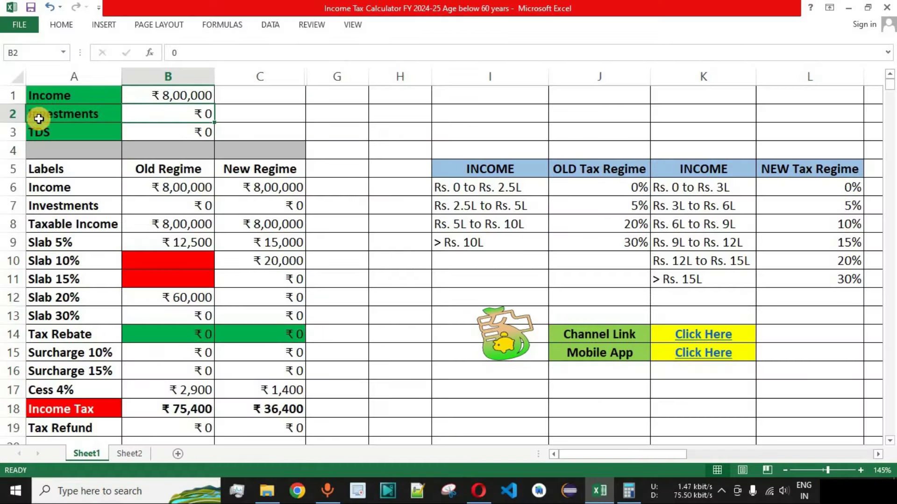
pyautogui.click(12, 113)
pyautogui.moveTo(175, 172); pyautogui.dragTo(174, 429)
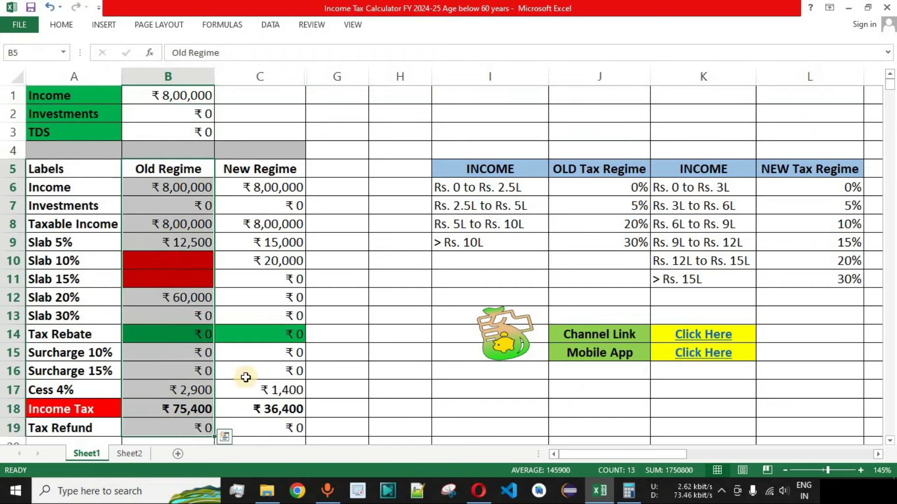
pyautogui.click(193, 114)
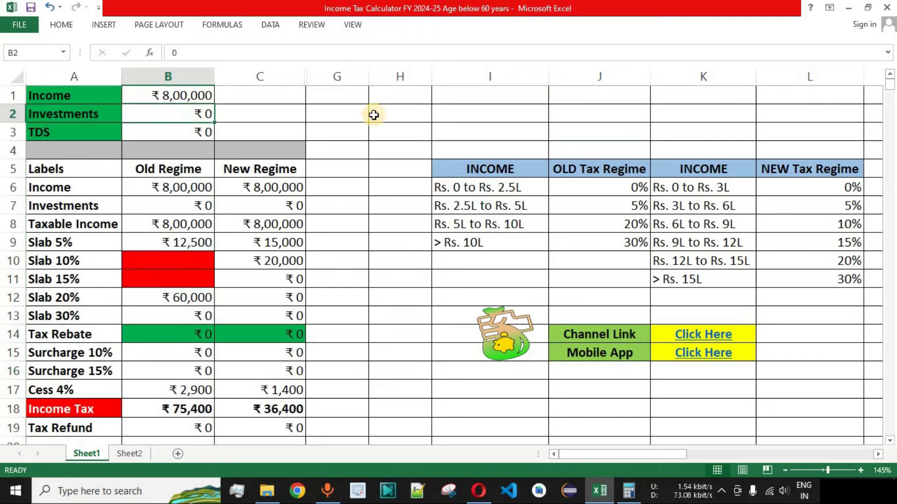
pyautogui.click(176, 418)
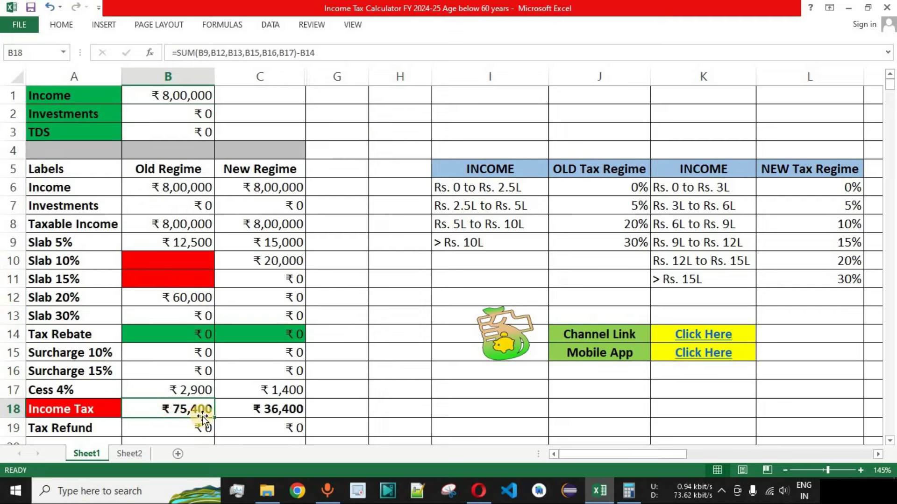
pyautogui.click(201, 96)
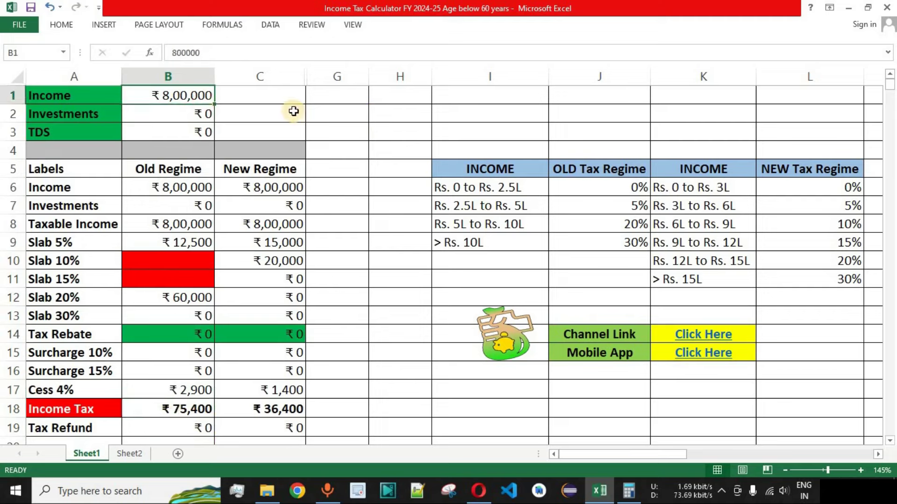
# Step: Set the Investments amount in cell B2 to 50000
pyautogui.click(187, 116)
pyautogui.write('50000')
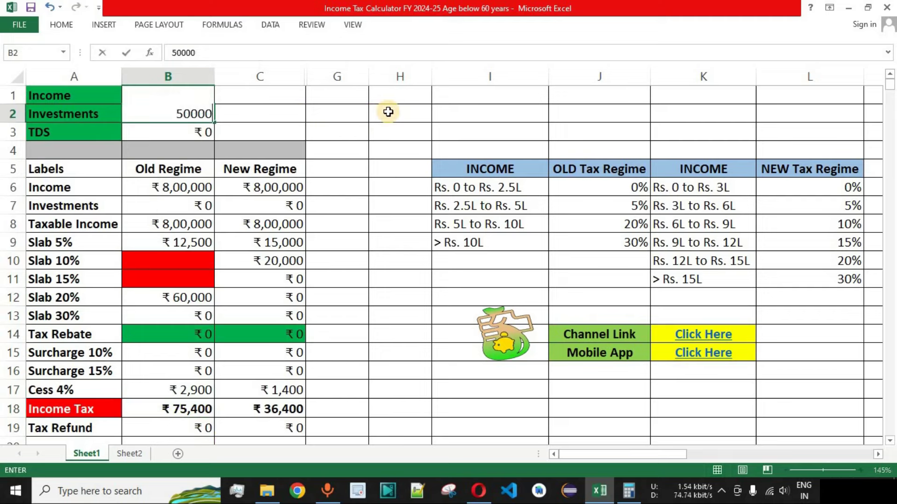
pyautogui.write(',000')
pyautogui.press('Return')
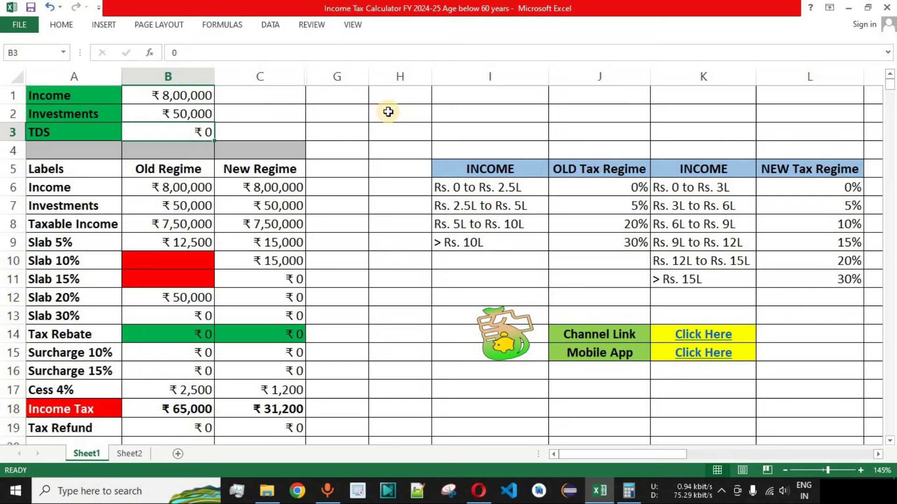
# Step: Compare the Income Tax and Investments amounts under both regimes, and look over the whole New Regime column
pyautogui.click(180, 410)
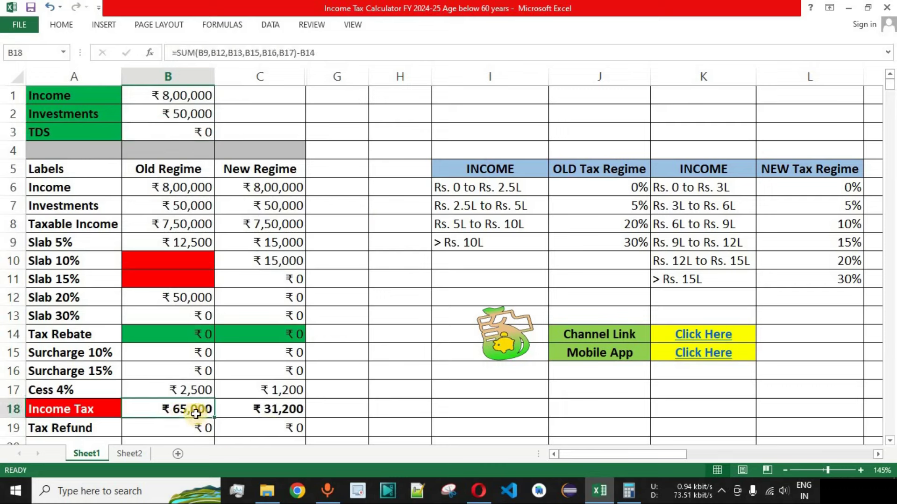
pyautogui.click(288, 410)
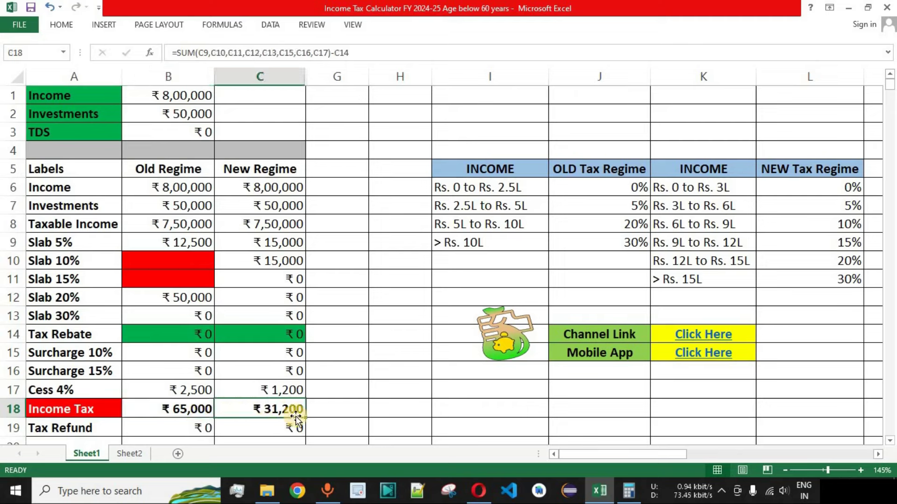
pyautogui.moveTo(182, 206); pyautogui.dragTo(261, 205)
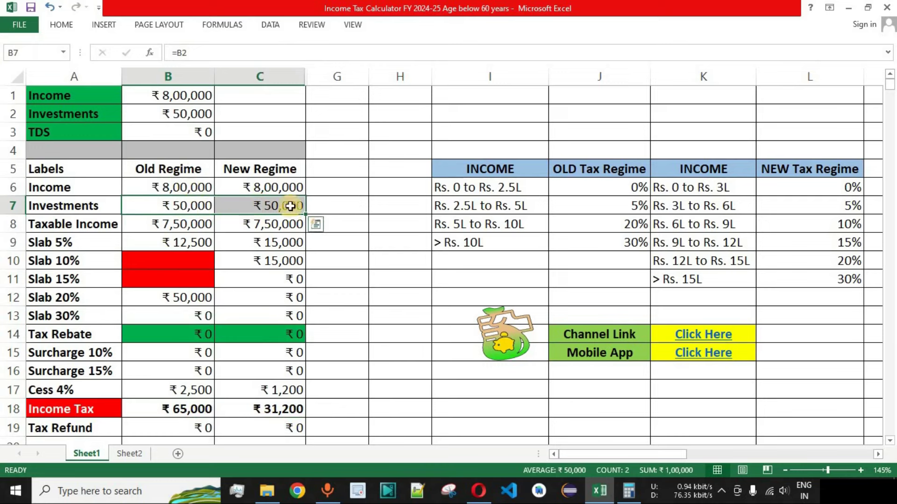
pyautogui.moveTo(276, 172); pyautogui.dragTo(284, 423)
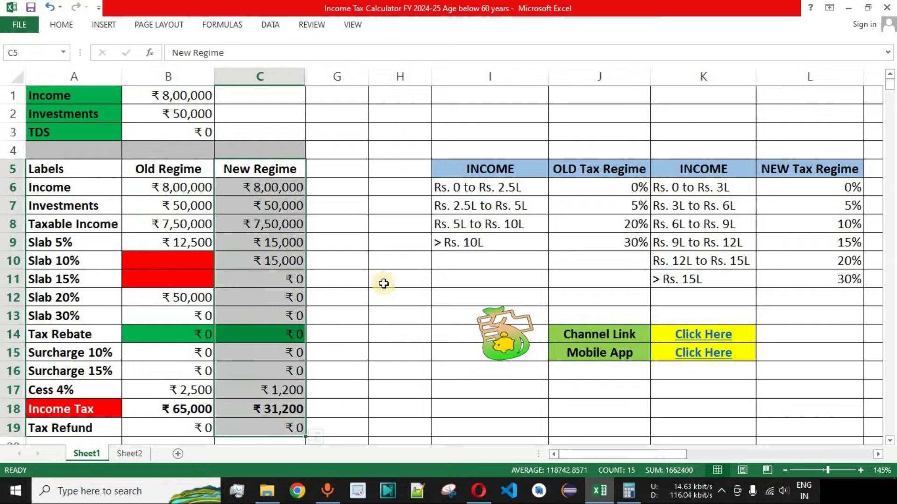
# Step: Switch to the Opera browser and read the fincalc-blog.in list of deductions and exemptions available in the new tax regime
pyautogui.hotkey('alt', 'Tab')
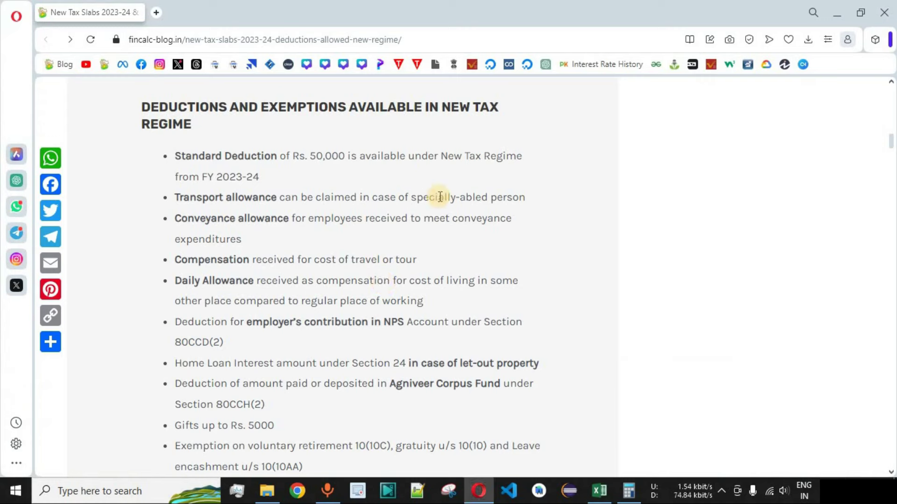
pyautogui.click(182, 43)
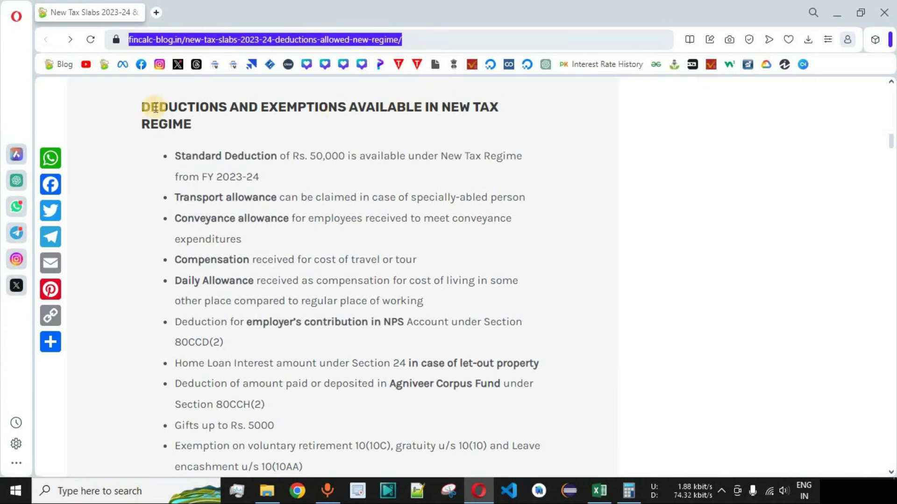
pyautogui.moveTo(146, 106); pyautogui.dragTo(453, 141)
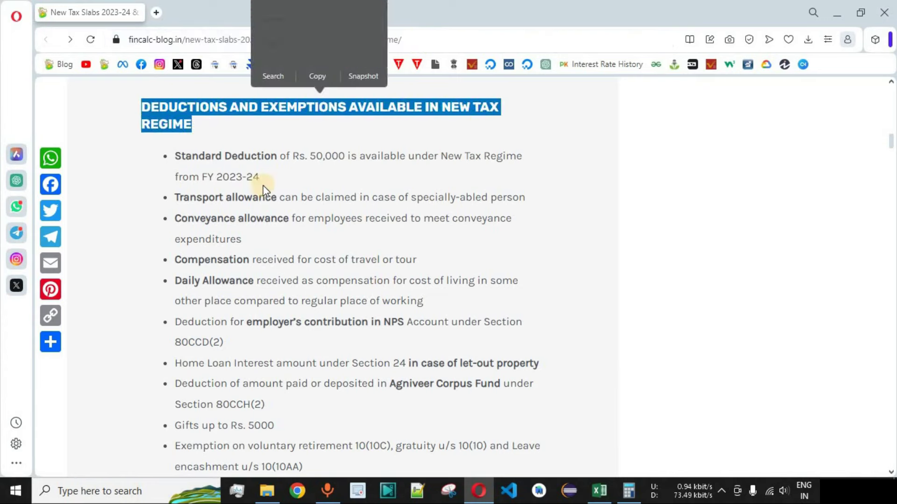
pyautogui.moveTo(184, 158); pyautogui.dragTo(344, 156)
pyautogui.moveTo(180, 198); pyautogui.dragTo(271, 198)
pyautogui.moveTo(188, 218); pyautogui.dragTo(277, 220)
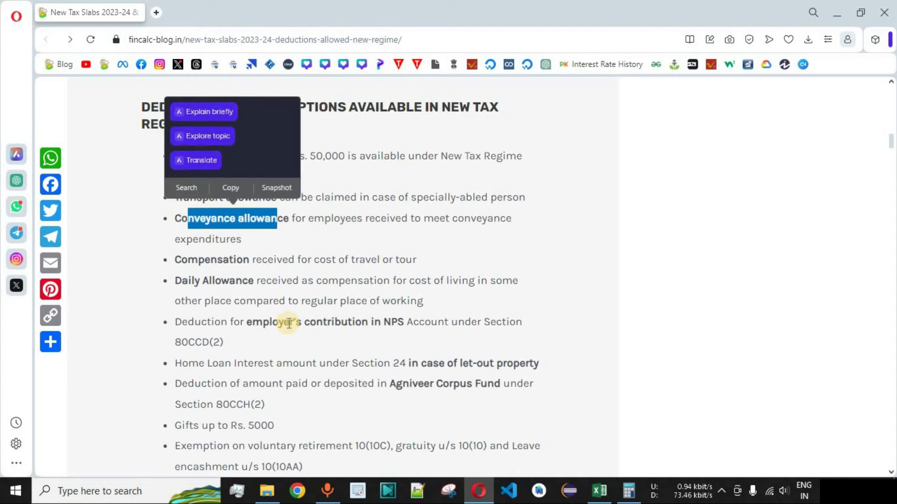
pyautogui.moveTo(198, 259); pyautogui.dragTo(445, 414)
pyautogui.click(571, 399)
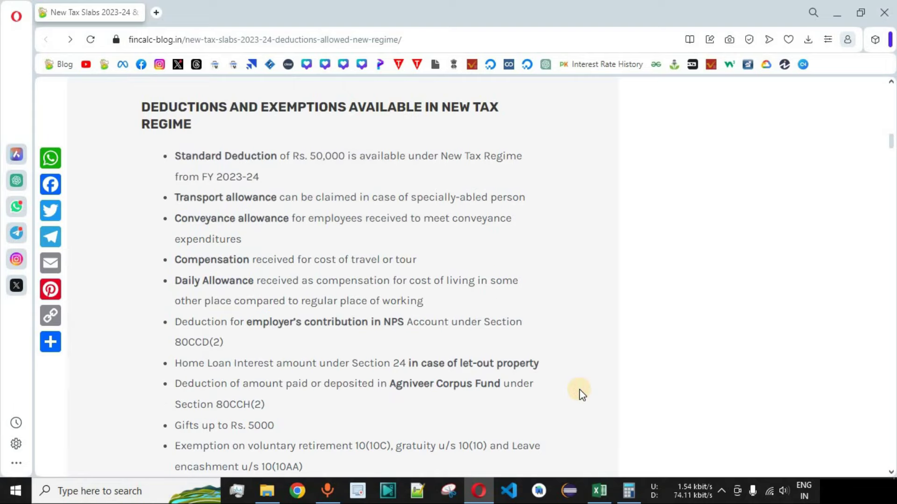
pyautogui.click(423, 42)
# Step: Switch back to Excel and review the Income and Investments inputs and the Income, Investments and Taxable Income rows for both regimes
pyautogui.hotkey('alt', 'Tab')
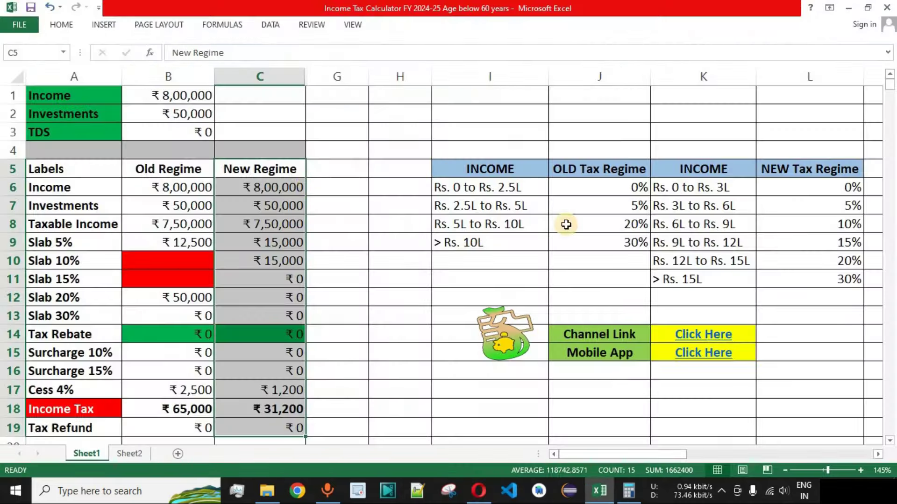
pyautogui.click(186, 97)
pyautogui.click(192, 112)
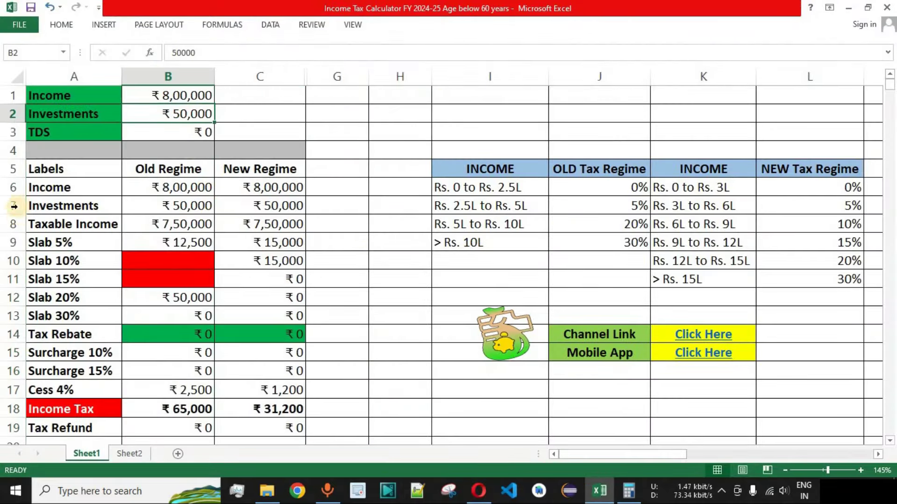
pyautogui.click(12, 186)
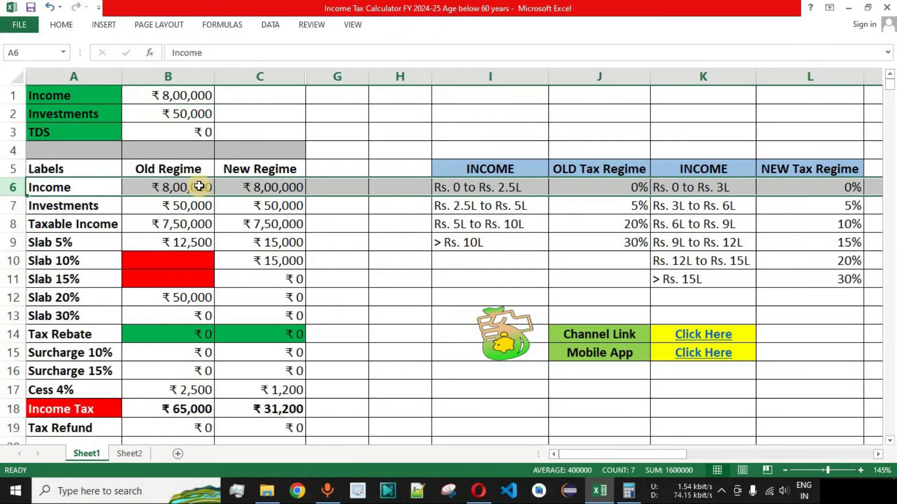
pyautogui.moveTo(176, 170); pyautogui.dragTo(256, 190)
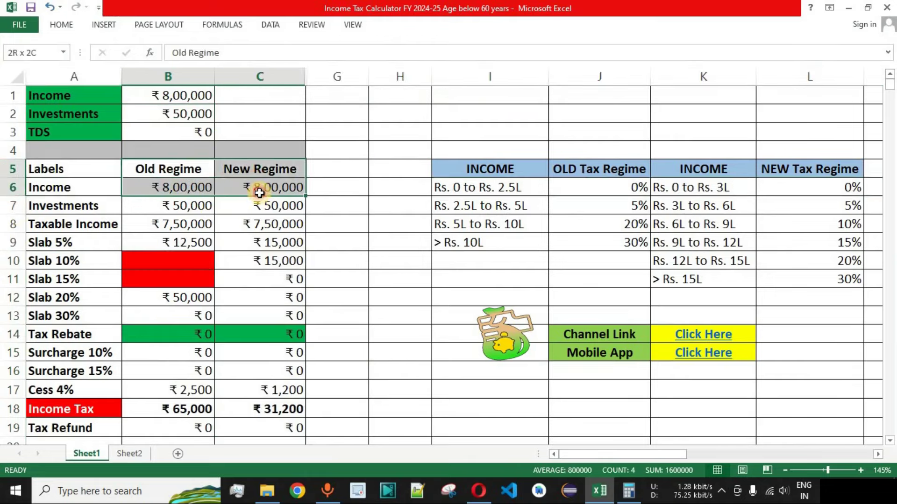
pyautogui.click(14, 205)
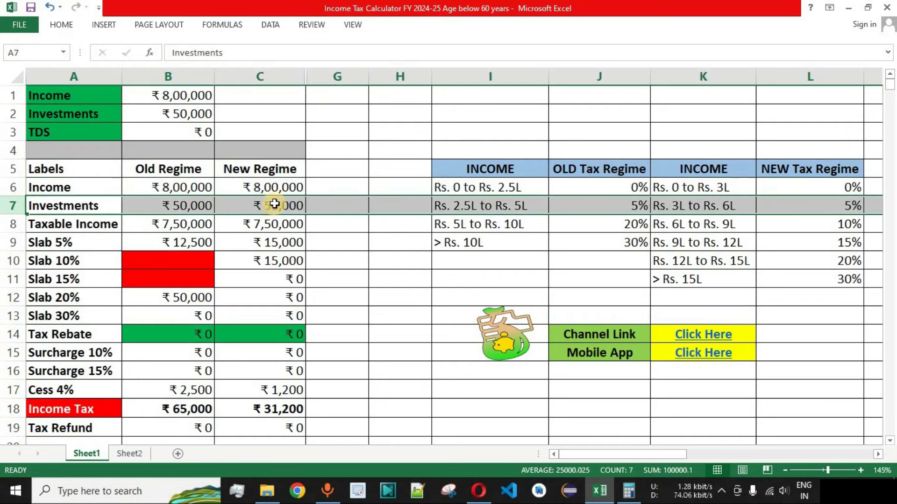
pyautogui.click(13, 225)
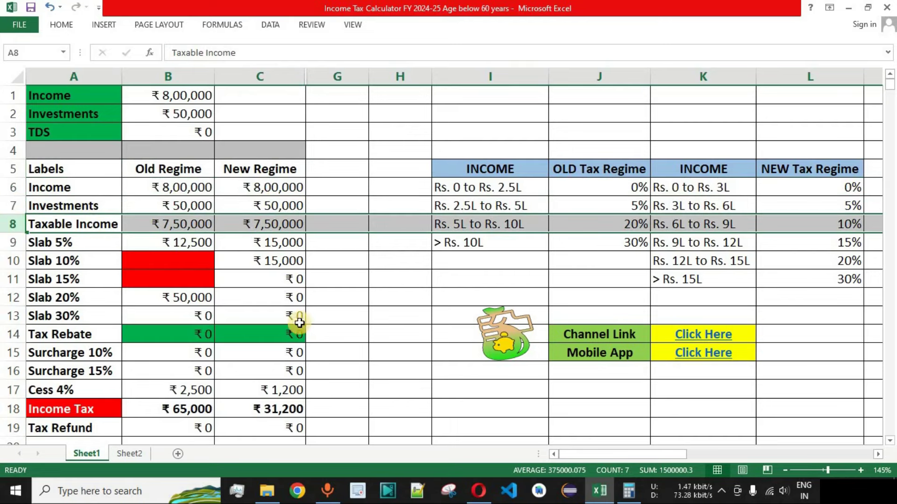
# Step: Check how the Income and Investments cells reference the inputs and how Taxable Income is calculated in both regimes
pyautogui.click(185, 187)
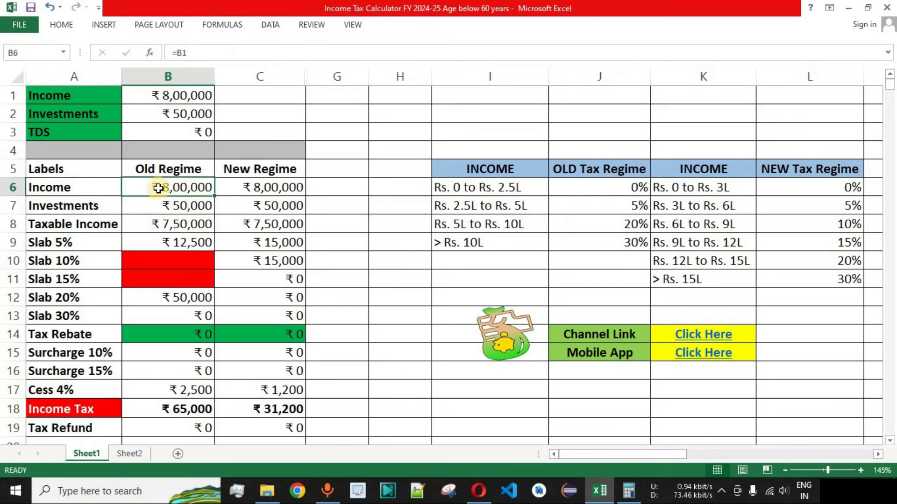
pyautogui.click(188, 93)
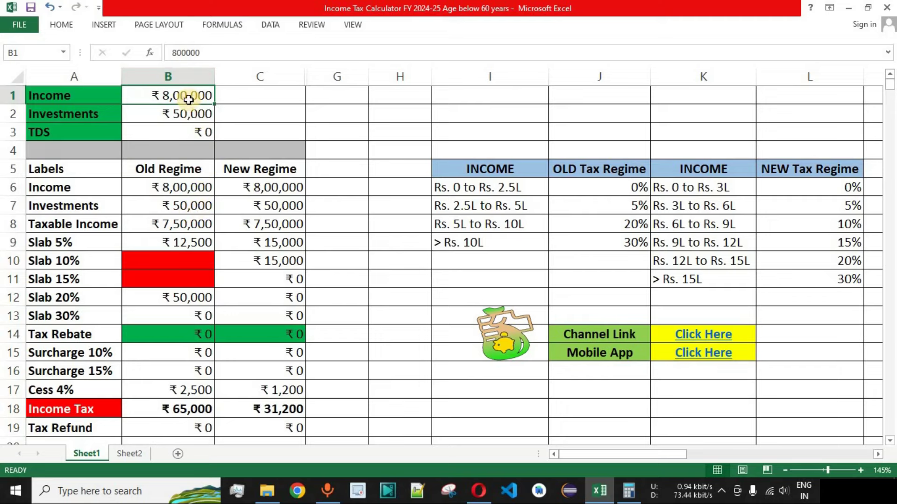
pyautogui.click(195, 205)
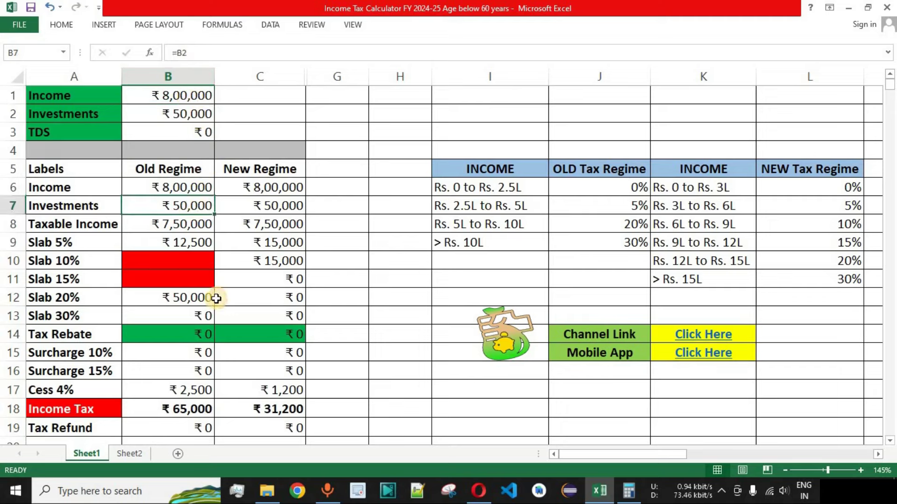
pyautogui.click(11, 204)
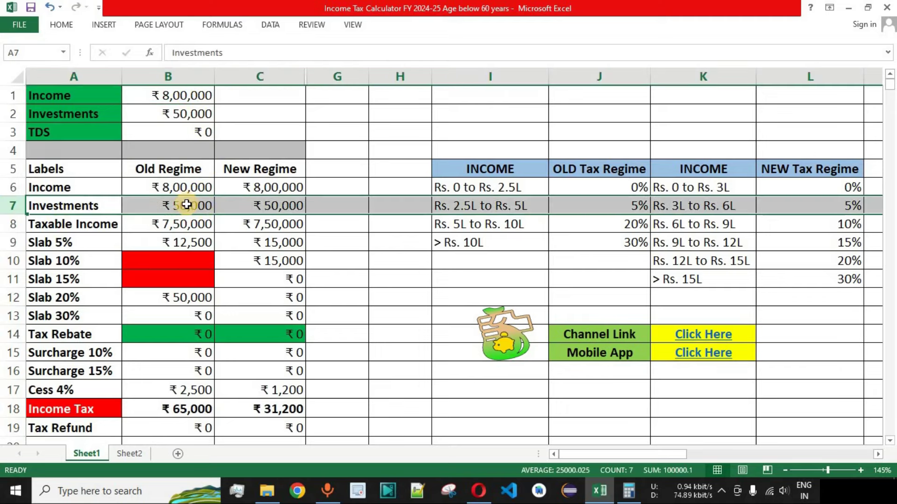
pyautogui.moveTo(182, 207); pyautogui.dragTo(276, 207)
pyautogui.moveTo(176, 224); pyautogui.dragTo(253, 225)
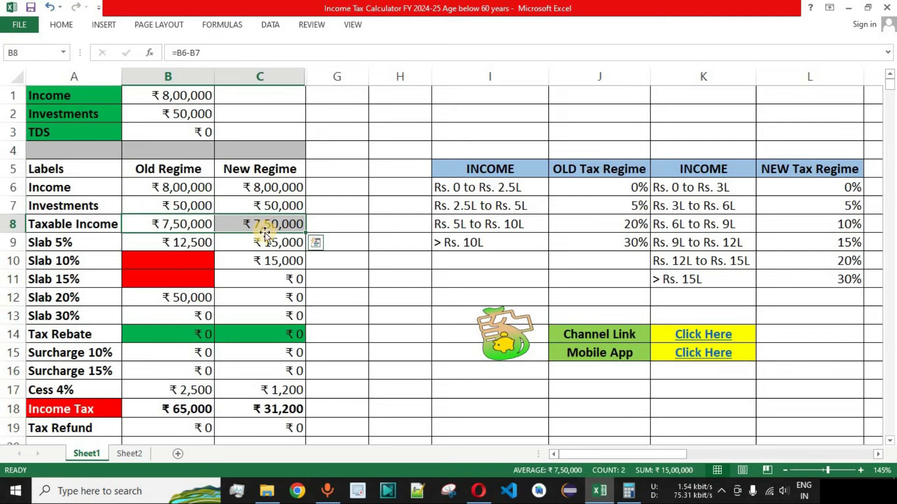
pyautogui.click(184, 229)
pyautogui.moveTo(177, 224); pyautogui.dragTo(264, 224)
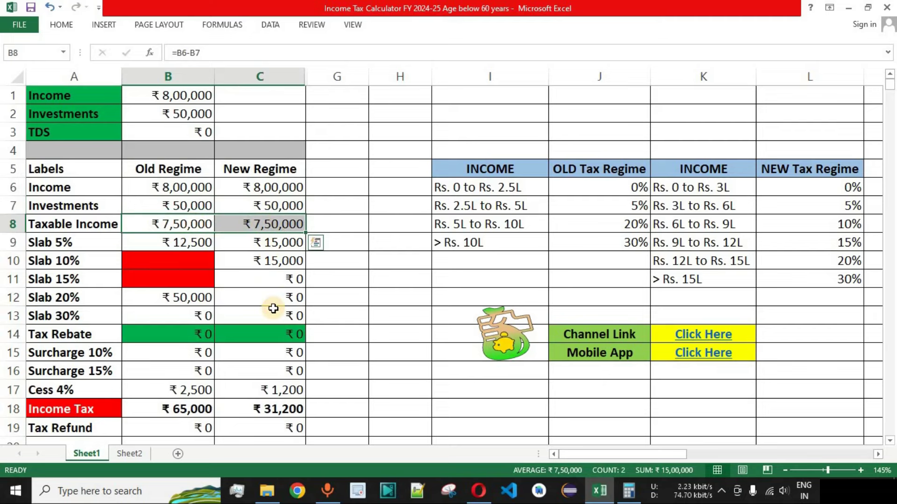
# Step: Examine the Slab 5% row against the income ranges and rates in the old tax regime slab table
pyautogui.click(70, 241)
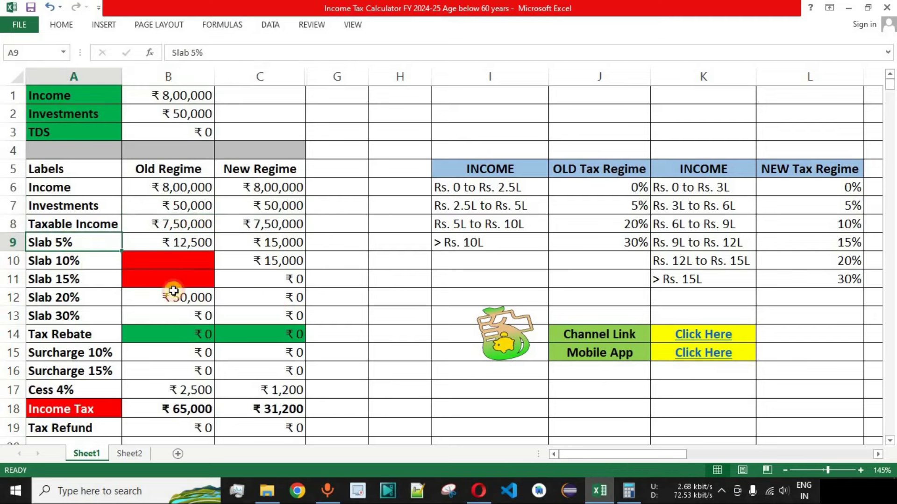
pyautogui.click(617, 204)
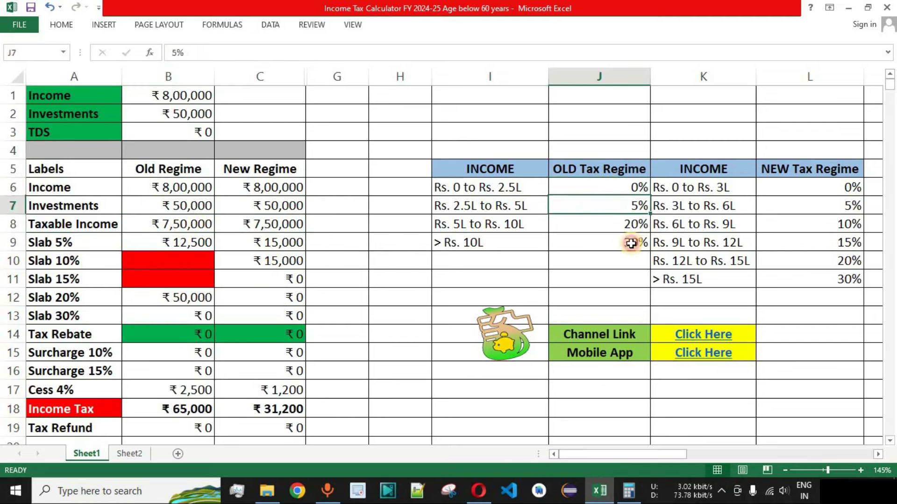
pyautogui.moveTo(485, 204); pyautogui.dragTo(636, 215)
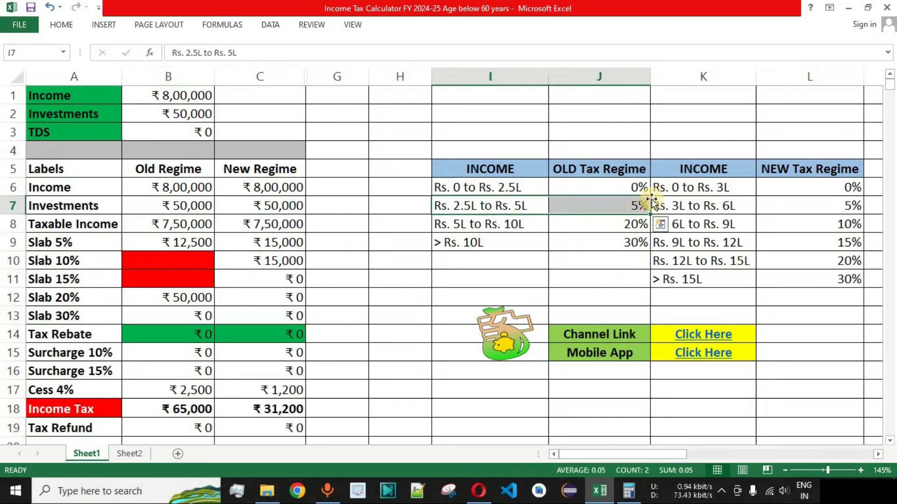
pyautogui.click(475, 192)
pyautogui.moveTo(596, 173); pyautogui.dragTo(633, 247)
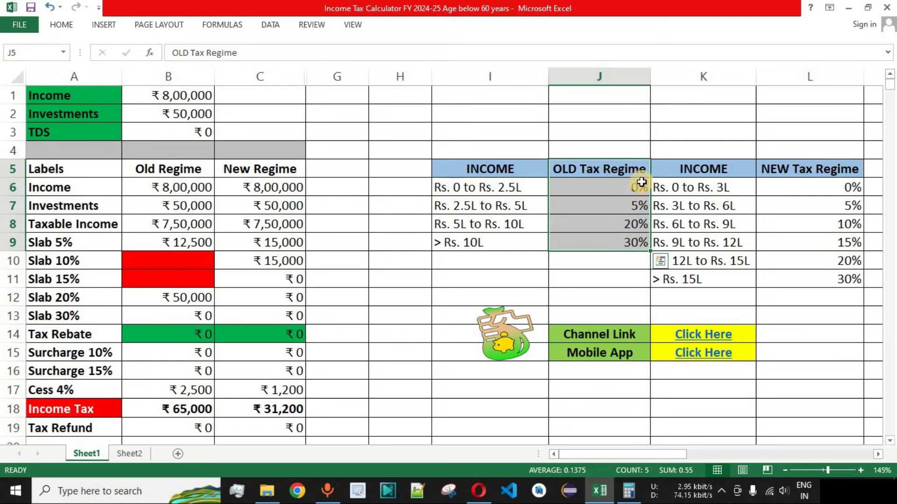
# Step: Compare the Rs. 2.5L to Rs. 5L range and its 5% old regime rate with the Slab 5% row
pyautogui.moveTo(486, 205); pyautogui.dragTo(579, 210)
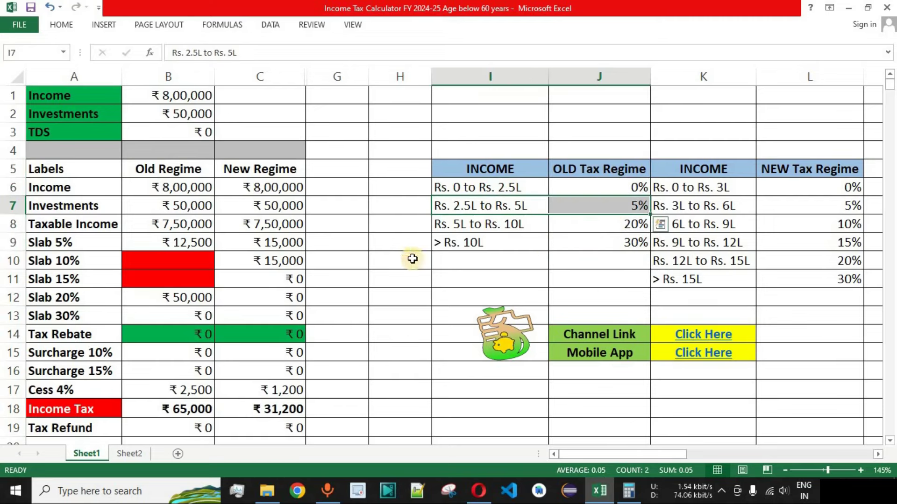
pyautogui.moveTo(71, 242); pyautogui.dragTo(155, 244)
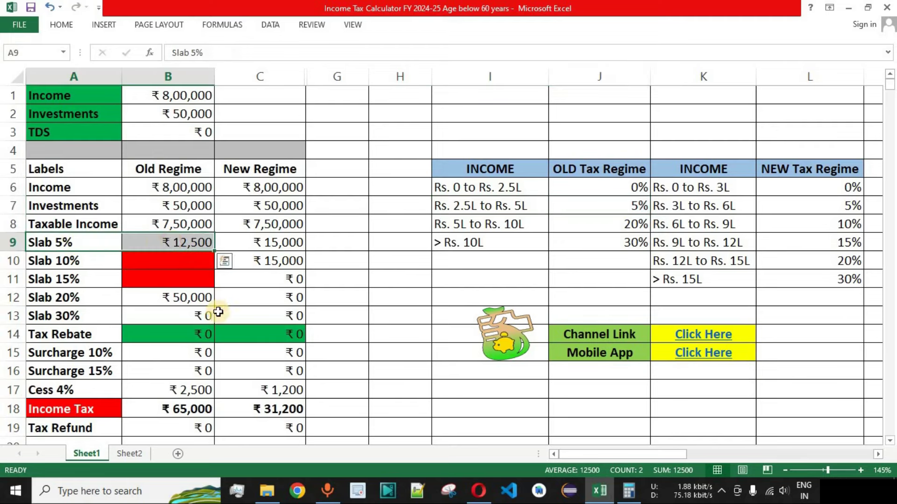
pyautogui.click(511, 208)
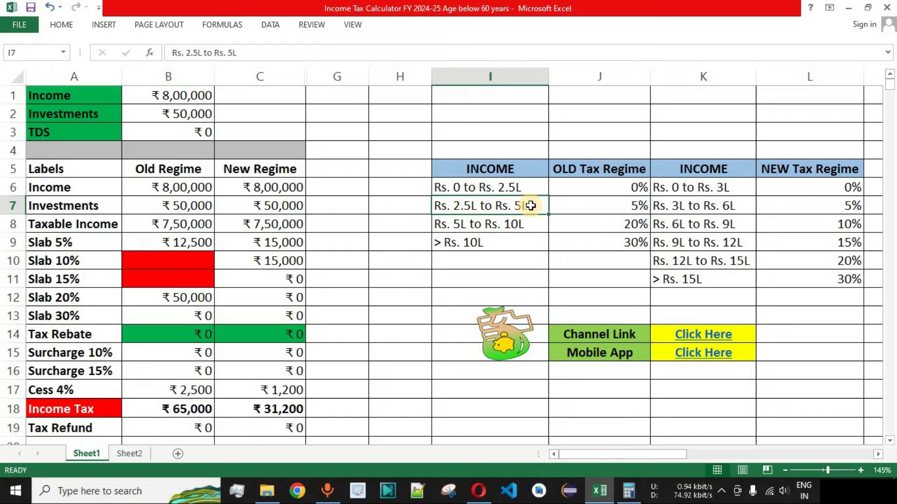
# Step: Switch to Calculator and subtract 250000 from 500000 to get the width of the 5% slab
pyautogui.click(628, 491)
pyautogui.moveTo(715, 56); pyautogui.dragTo(731, 50)
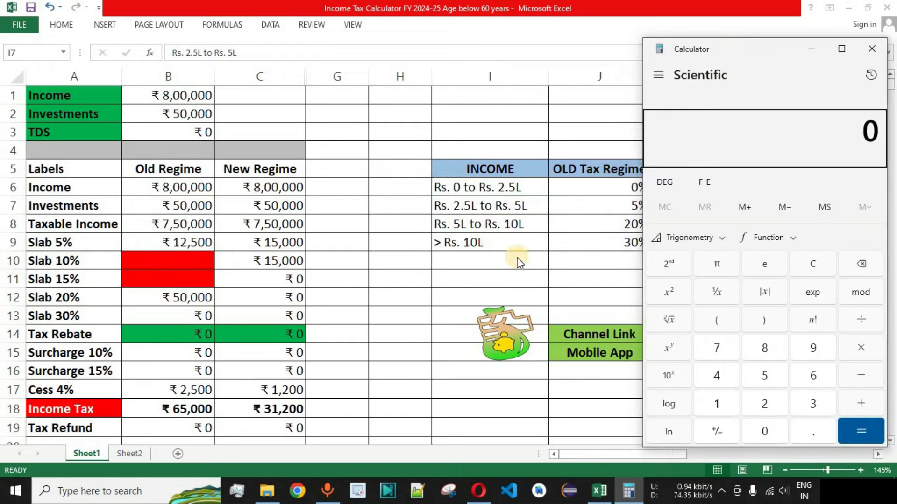
pyautogui.click(766, 378)
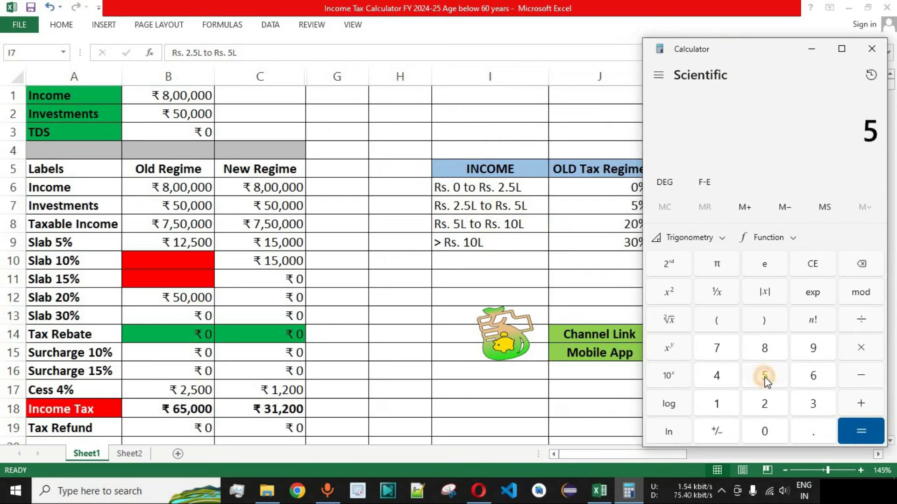
pyautogui.click(761, 432)
pyautogui.click(762, 432)
pyautogui.click(761, 433)
pyautogui.click(761, 432)
pyautogui.click(761, 432)
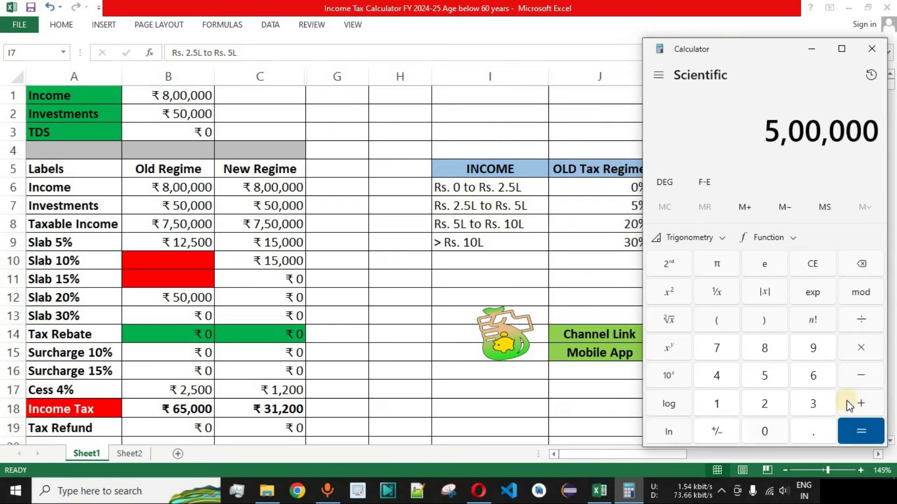
pyautogui.click(861, 375)
pyautogui.click(764, 404)
pyautogui.click(767, 373)
pyautogui.click(768, 432)
pyautogui.click(768, 432)
pyautogui.click(768, 432)
pyautogui.click(768, 432)
pyautogui.click(861, 430)
pyautogui.moveTo(768, 133); pyautogui.dragTo(881, 133)
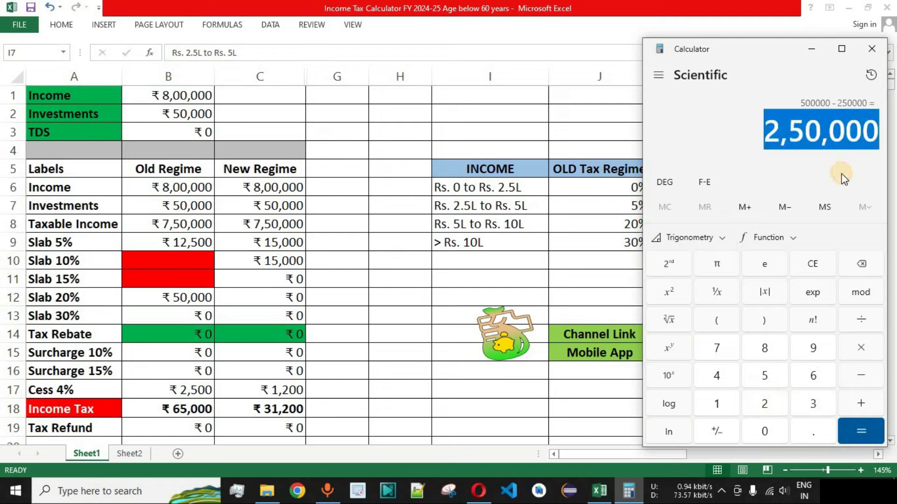
# Step: Calculate 5% of the difference as × 5 ÷ 100, and compare it with the old regime Slab 5% cell in Excel
pyautogui.click(801, 131)
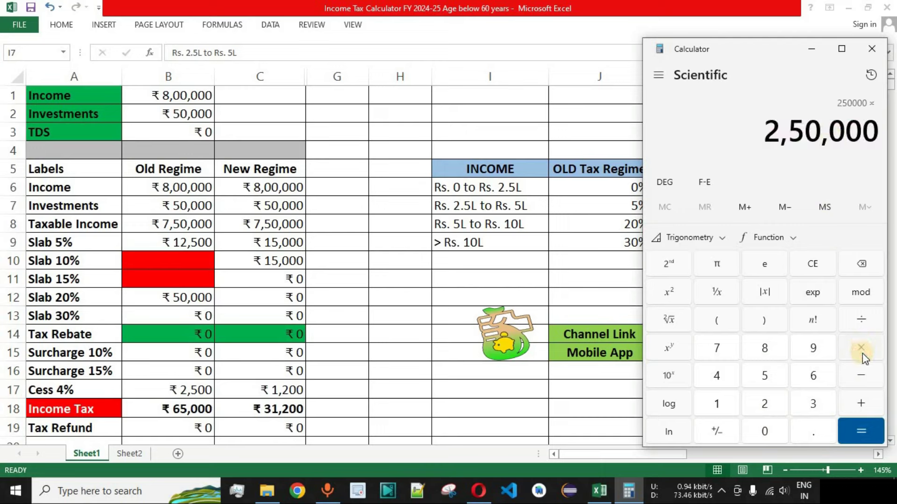
pyautogui.click(765, 376)
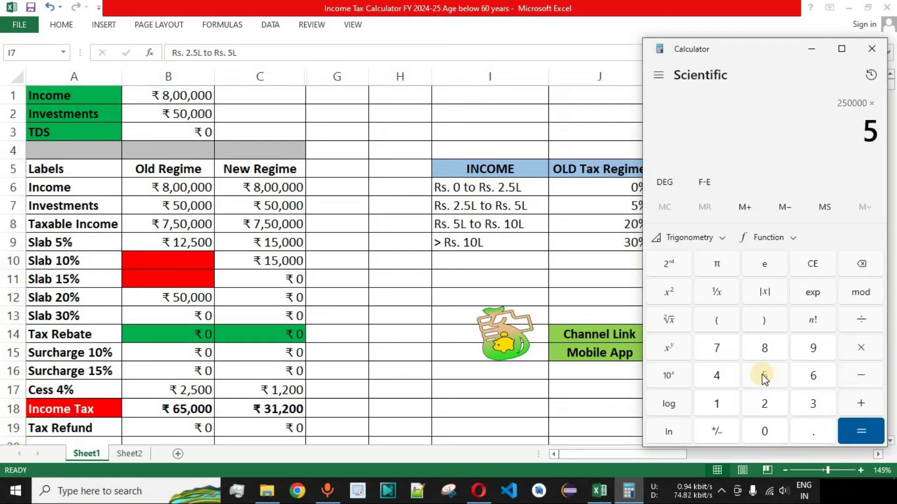
pyautogui.click(859, 327)
pyautogui.click(733, 404)
pyautogui.click(776, 432)
pyautogui.click(867, 436)
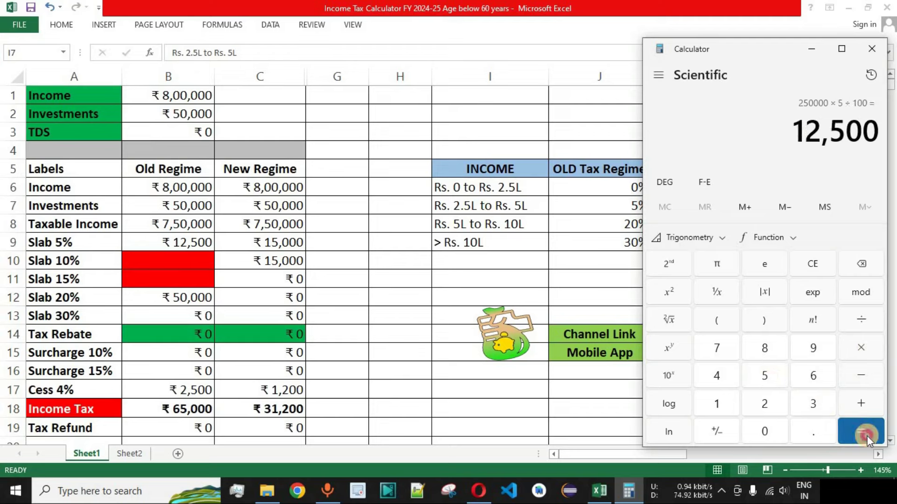
pyautogui.moveTo(799, 131); pyautogui.dragTo(861, 186)
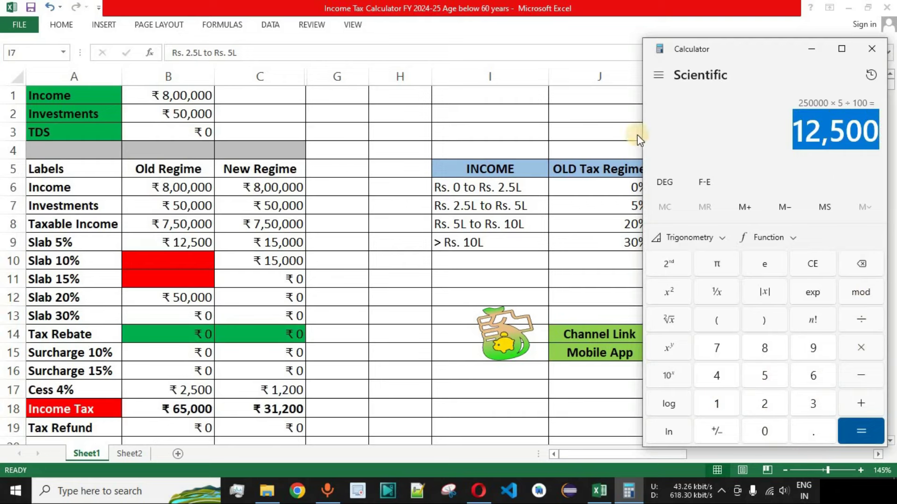
pyautogui.click(188, 242)
pyautogui.click(181, 242)
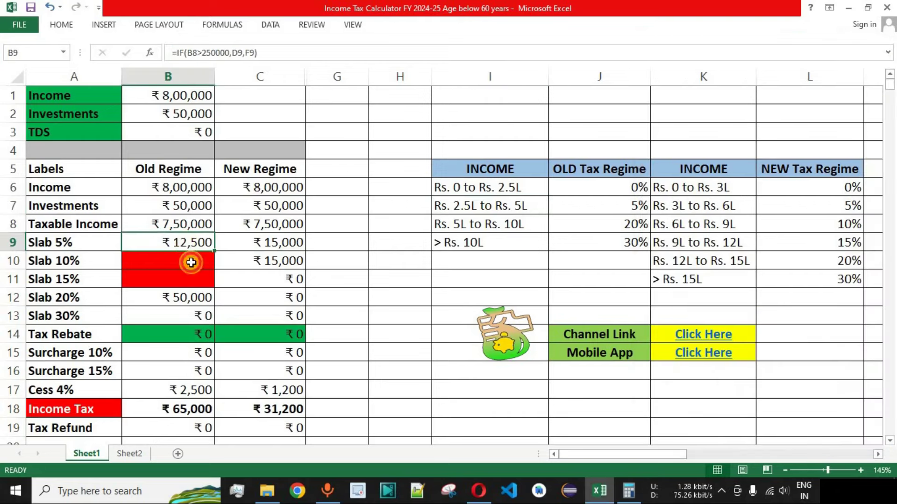
# Step: Examine the old regime Taxable Income against the slab ranges, focusing on Rs. 5L to Rs. 10L and its 20% rate
pyautogui.moveTo(513, 187); pyautogui.dragTo(614, 202)
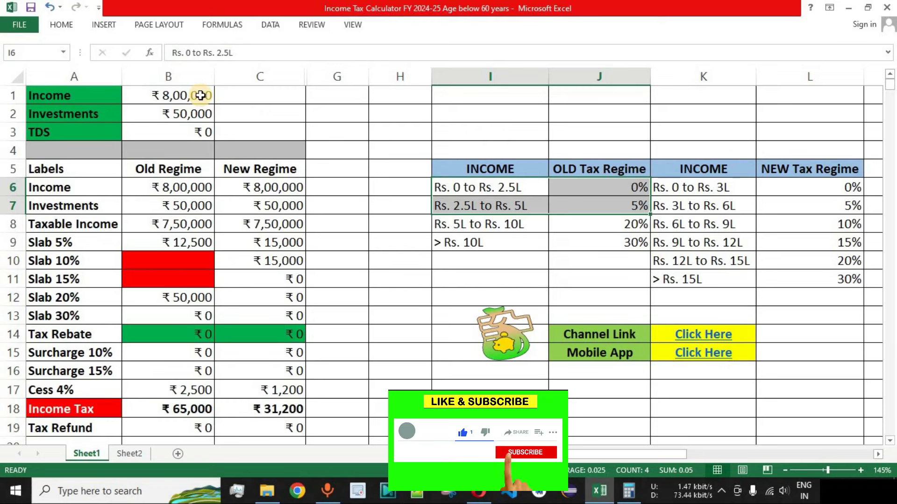
pyautogui.click(198, 224)
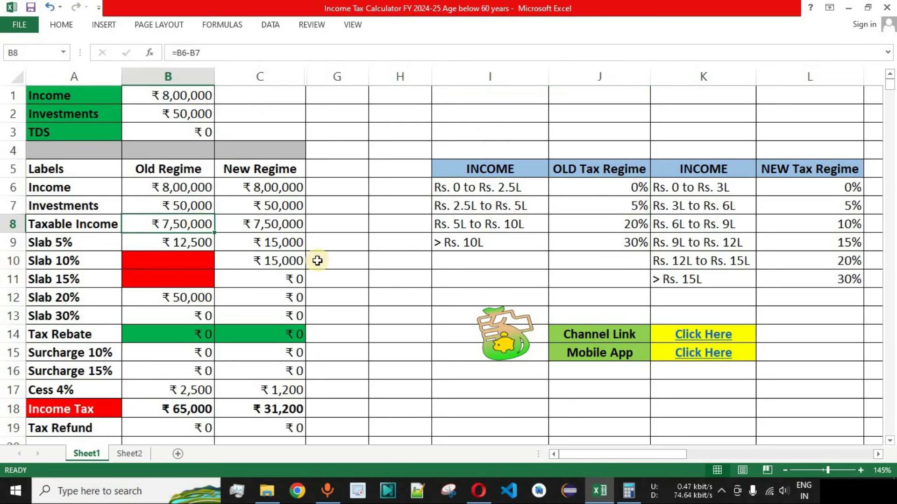
pyautogui.click(512, 223)
pyautogui.click(632, 220)
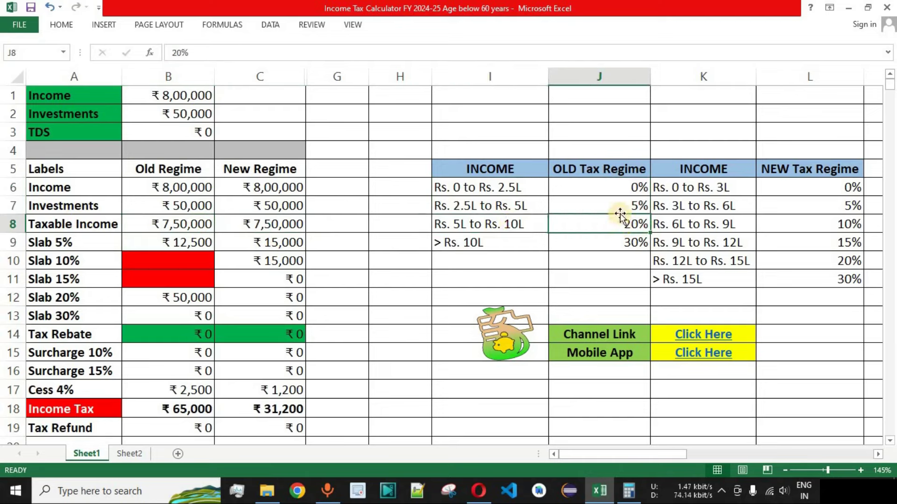
pyautogui.click(469, 227)
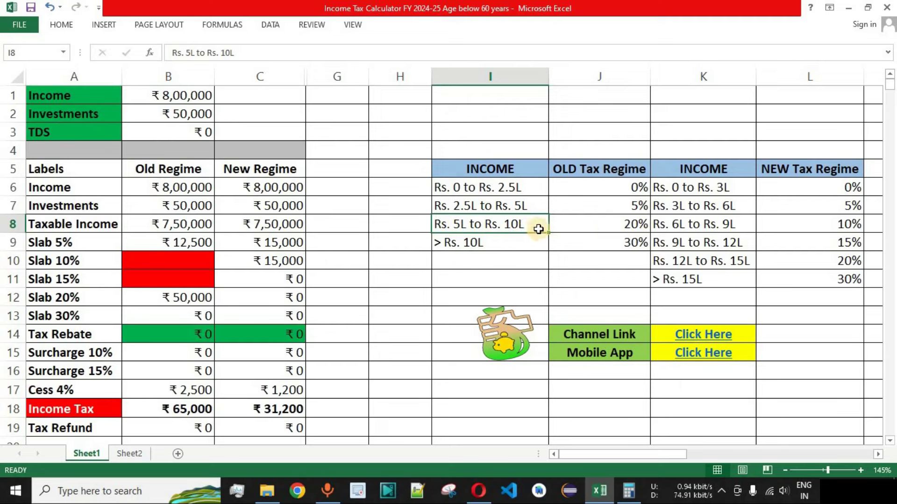
pyautogui.click(632, 228)
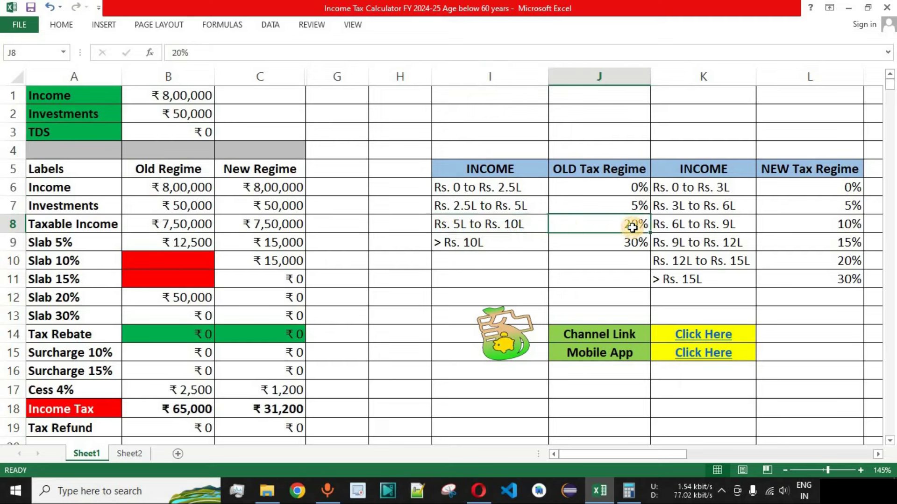
pyautogui.click(513, 224)
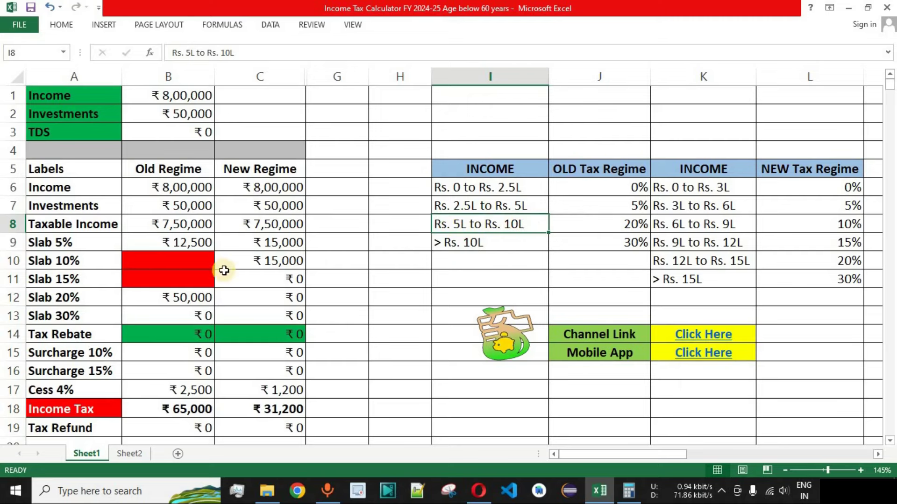
pyautogui.click(200, 223)
pyautogui.click(461, 228)
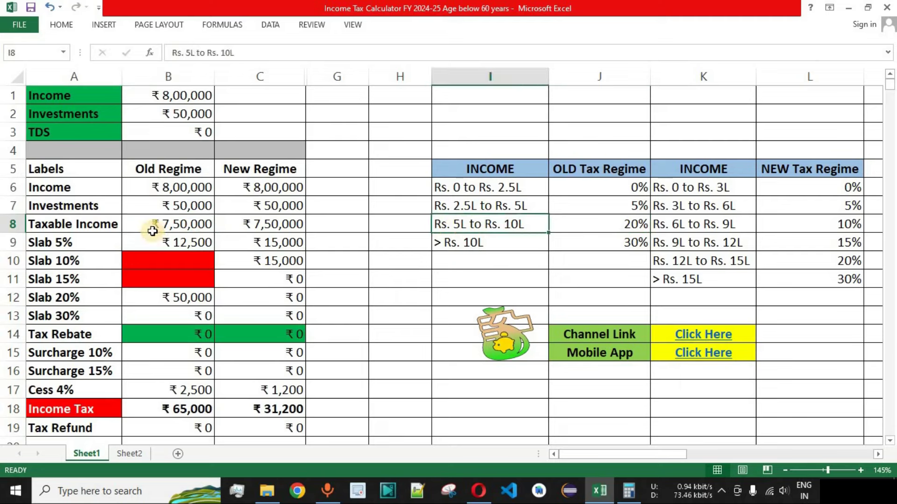
pyautogui.click(180, 224)
pyautogui.click(563, 230)
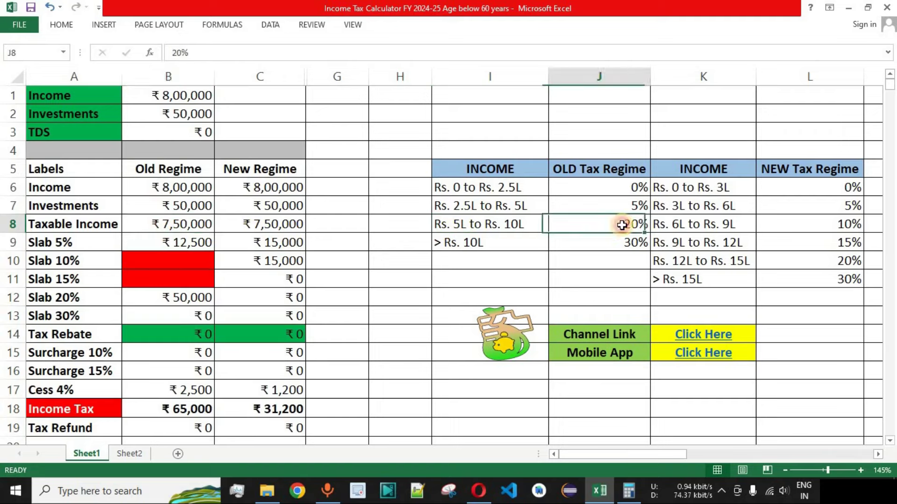
# Step: Switch to Calculator, clear the previous result and enter the subtraction 750000 − 500000
pyautogui.click(631, 492)
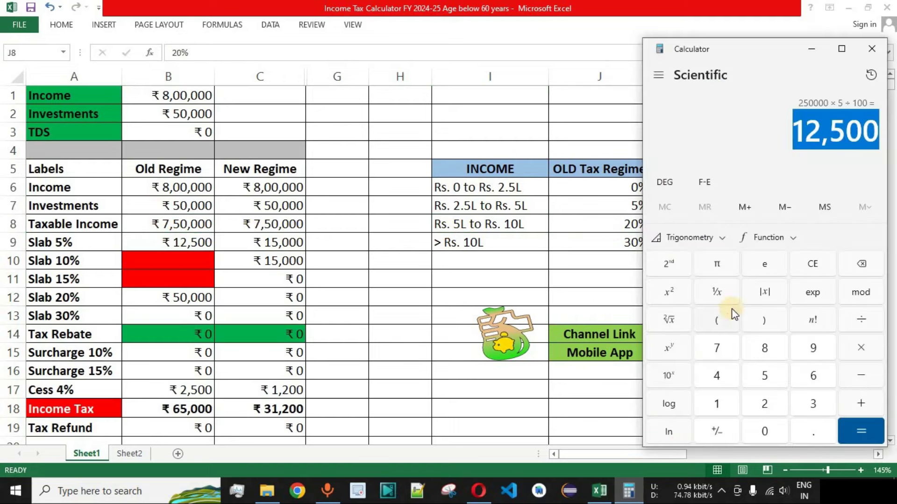
pyautogui.click(841, 254)
pyautogui.click(719, 346)
pyautogui.click(768, 376)
pyautogui.click(766, 428)
pyautogui.click(767, 427)
pyautogui.click(766, 428)
pyautogui.click(766, 428)
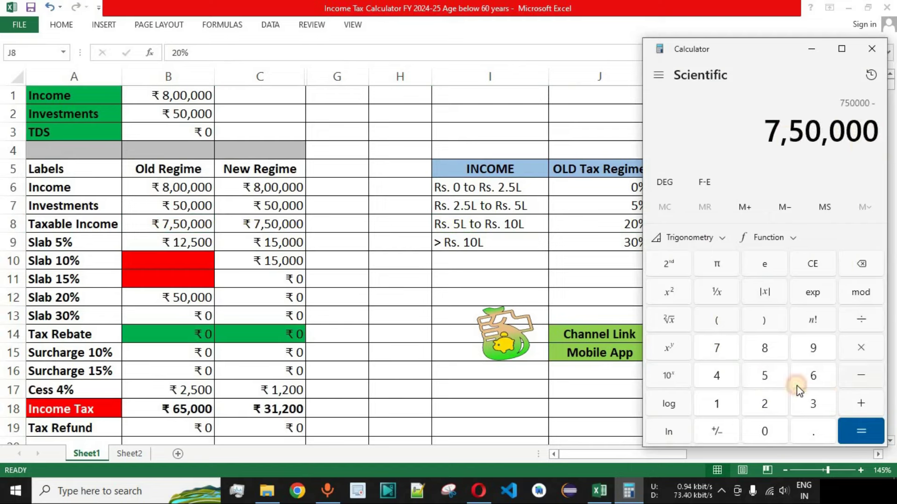
pyautogui.click(765, 376)
pyautogui.click(768, 428)
pyautogui.click(768, 428)
pyautogui.click(768, 428)
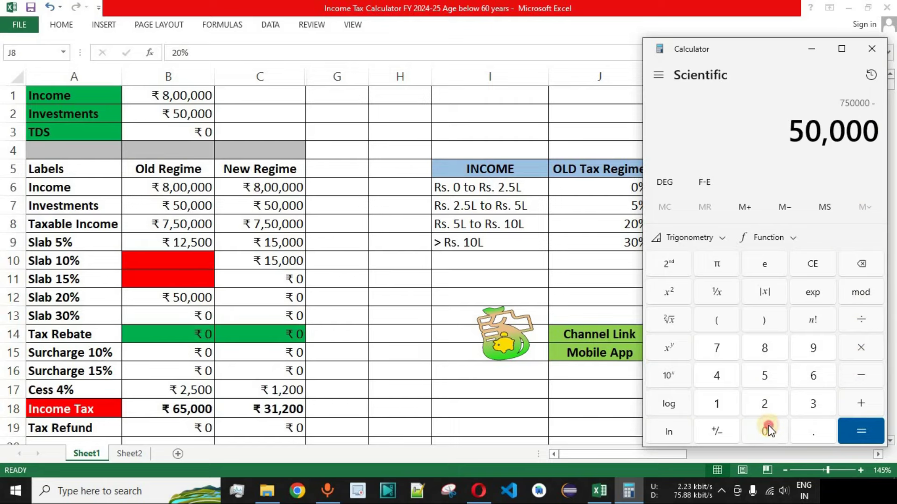
pyautogui.click(769, 425)
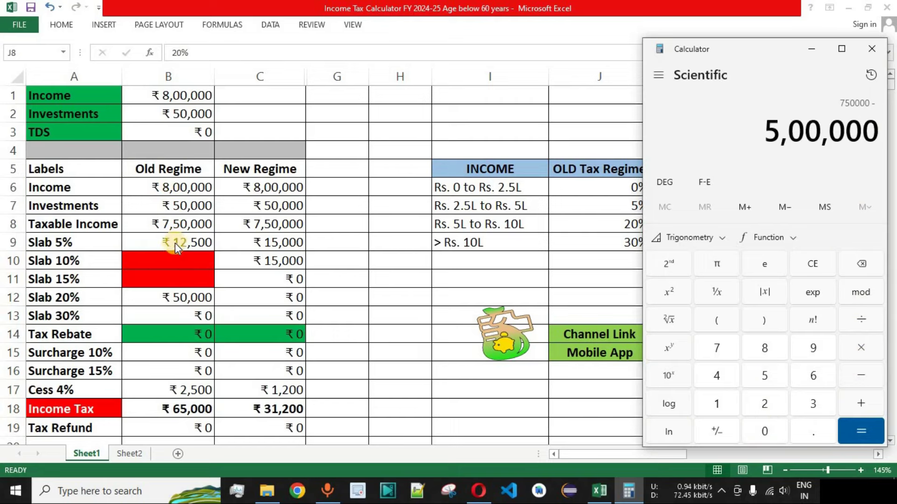
# Step: Check the old regime Slab 5% amount and 5% rate in Excel, and evaluate the pending subtraction in Calculator
pyautogui.click(188, 243)
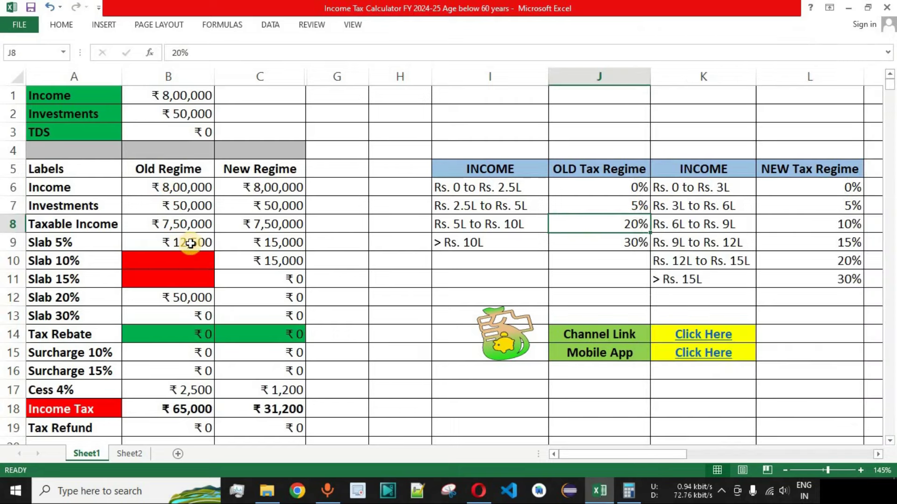
pyautogui.click(166, 245)
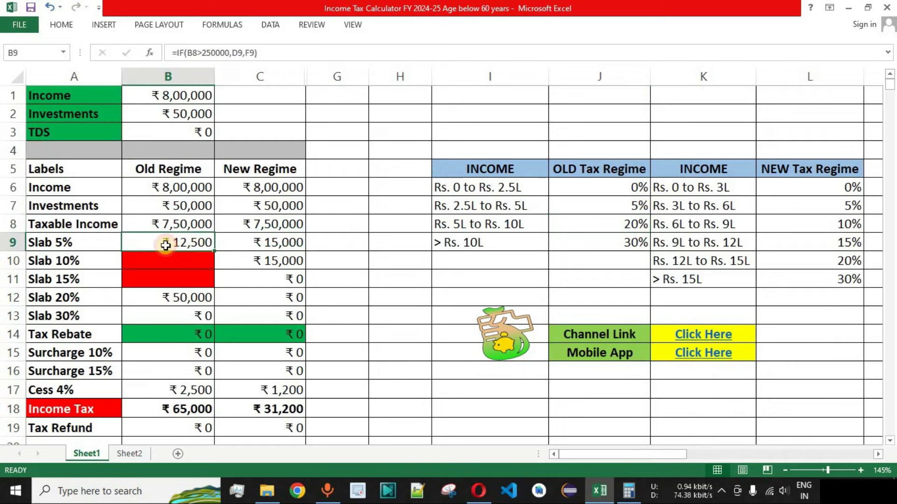
pyautogui.click(630, 207)
pyautogui.hotkey('alt', 'Tab')
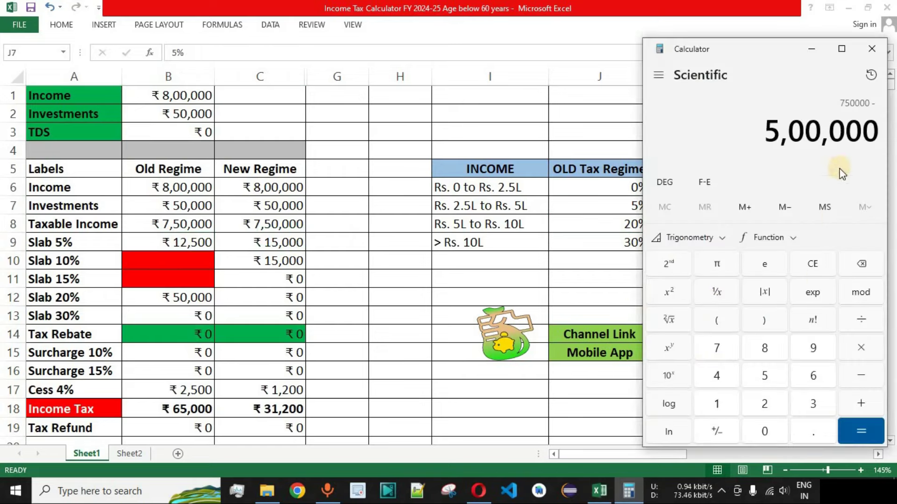
pyautogui.click(862, 432)
pyautogui.moveTo(771, 129); pyautogui.dragTo(875, 129)
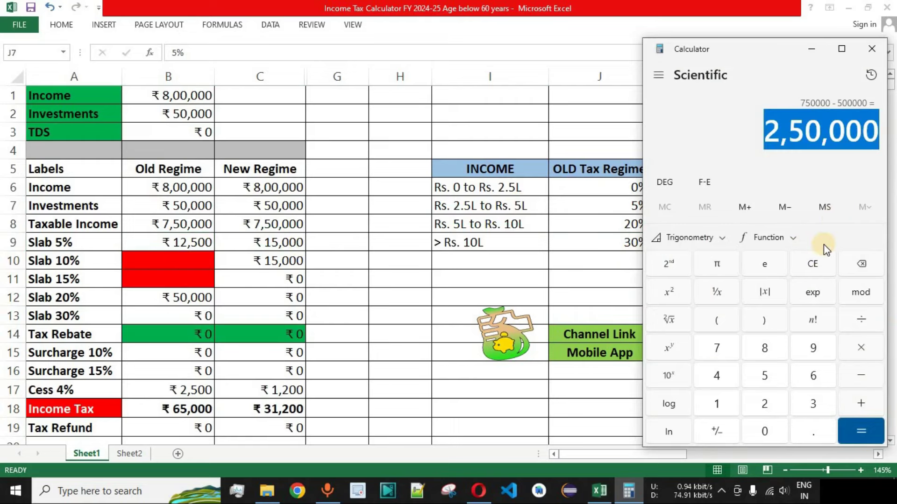
# Step: Check the old regime 20% rate in Excel, and calculate 20% of the difference in Calculator as × 20 ÷ 100
pyautogui.hotkey('alt', 'Tab')
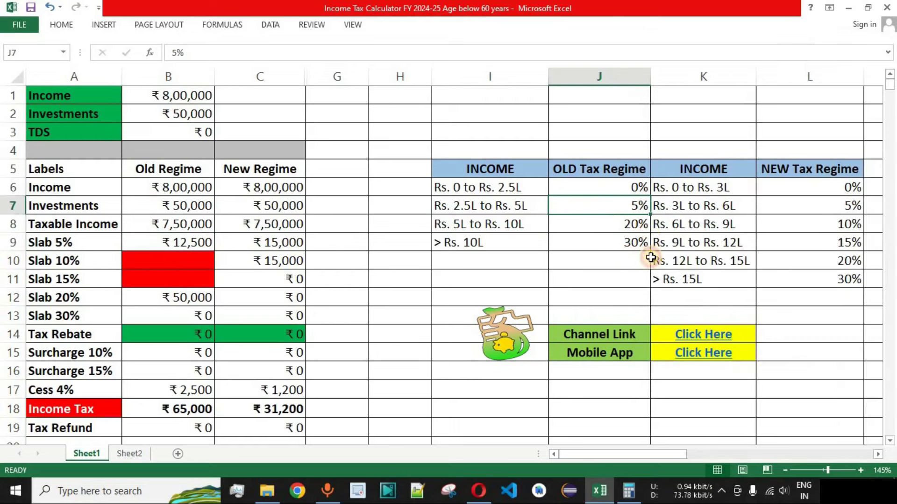
pyautogui.click(636, 224)
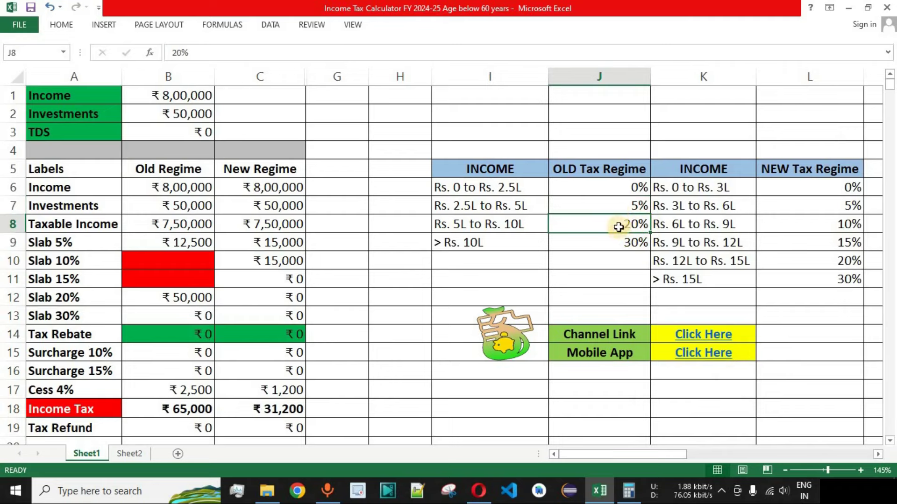
pyautogui.hotkey('alt', 'Tab')
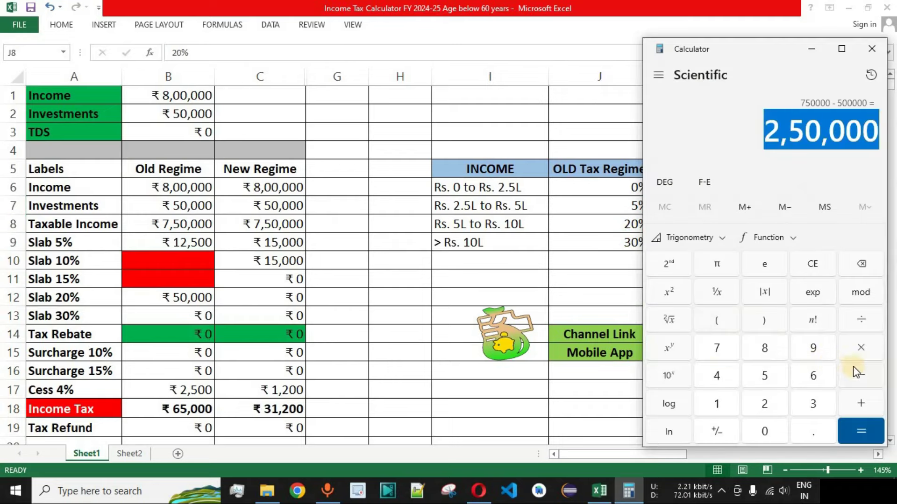
pyautogui.click(861, 349)
pyautogui.click(760, 398)
pyautogui.click(862, 321)
pyautogui.click(717, 404)
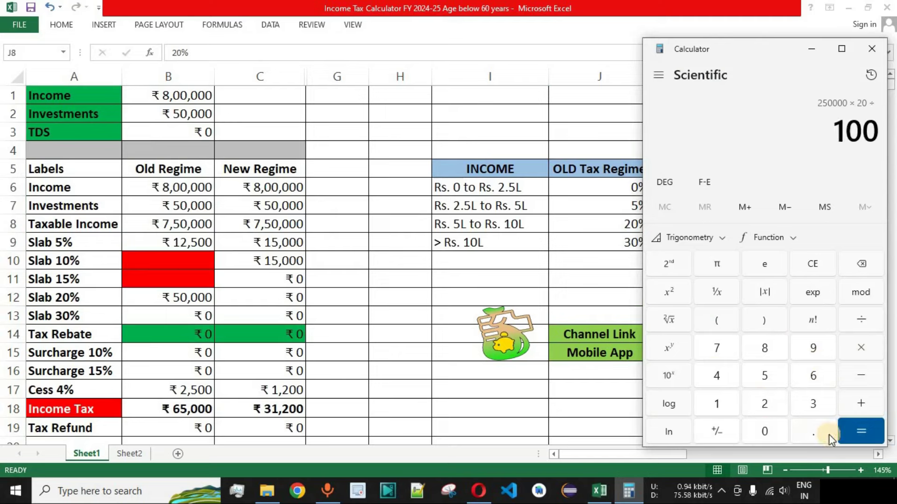
pyautogui.click(841, 432)
pyautogui.moveTo(789, 129); pyautogui.dragTo(875, 146)
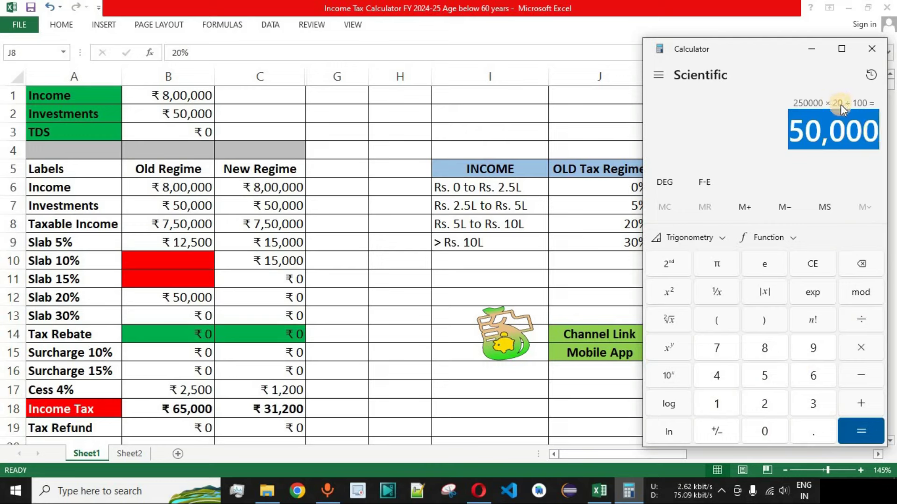
# Step: Switch back to Excel and compare the calculated amount with the old regime Slab 20% cell, and review the Slab 5% cell
pyautogui.click(182, 296)
pyautogui.click(78, 300)
pyautogui.click(196, 293)
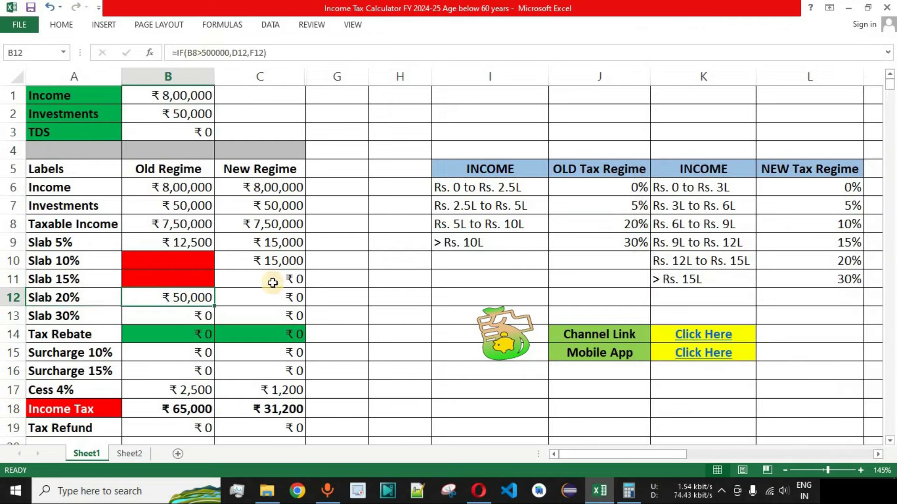
pyautogui.click(184, 239)
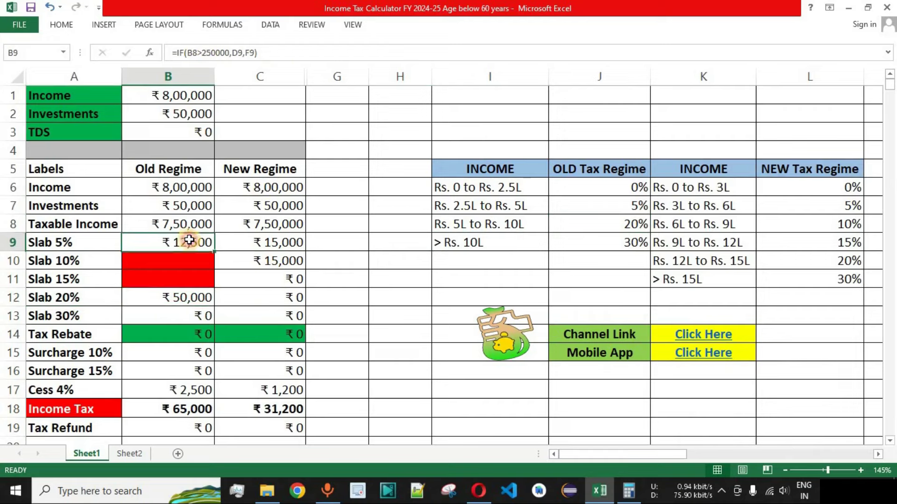
# Step: Review the old regime Slab 20% amount alongside the 5% and 20% rates in the OLD Tax Regime table
pyautogui.click(204, 299)
pyautogui.moveTo(636, 206); pyautogui.dragTo(622, 228)
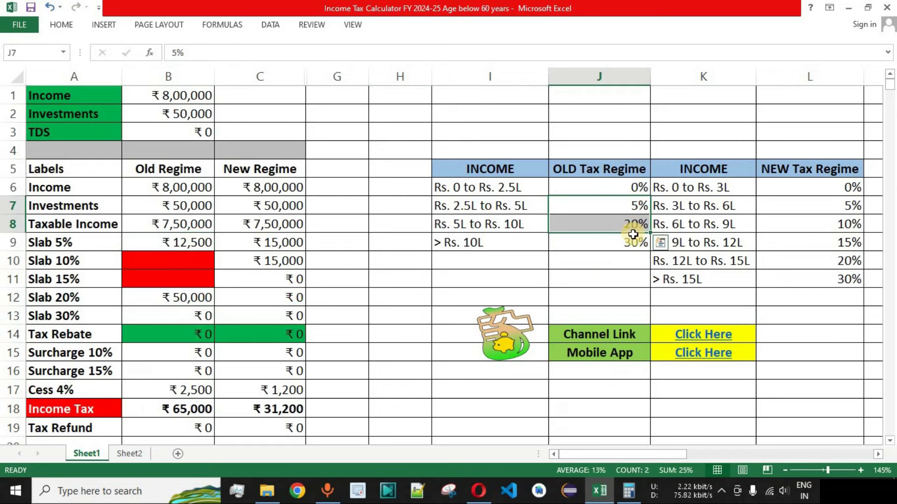
pyautogui.click(602, 226)
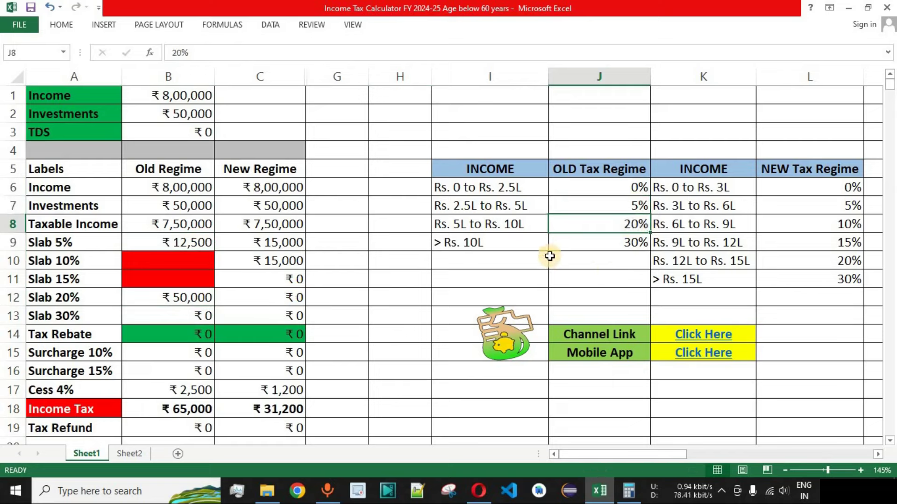
# Step: Check the old regime 30% rate for income above Rs. 10L against the Taxable Income row and the old regime Slab 30% cell
pyautogui.click(626, 247)
pyautogui.click(481, 247)
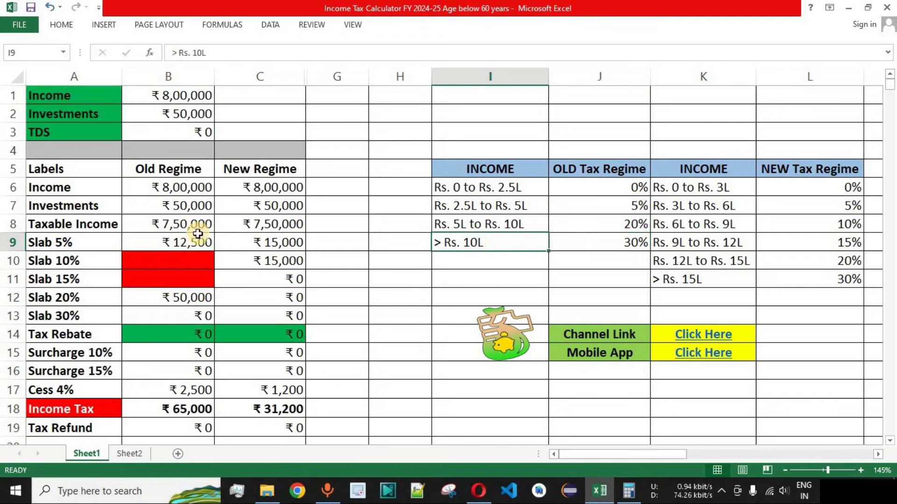
pyautogui.moveTo(91, 225); pyautogui.dragTo(256, 223)
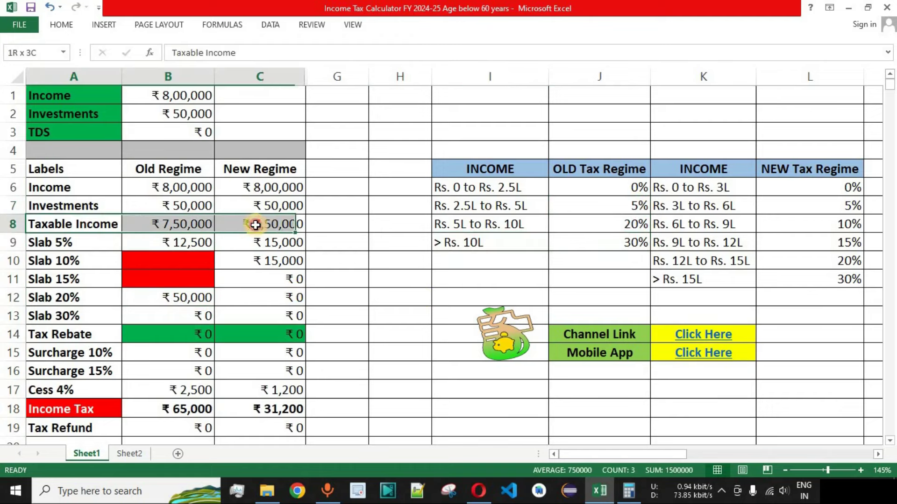
pyautogui.click(616, 247)
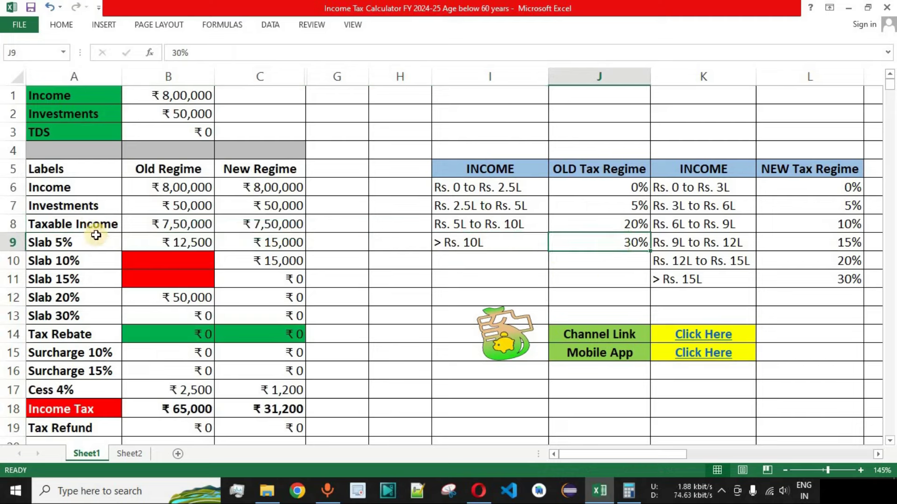
pyautogui.moveTo(96, 227); pyautogui.dragTo(285, 226)
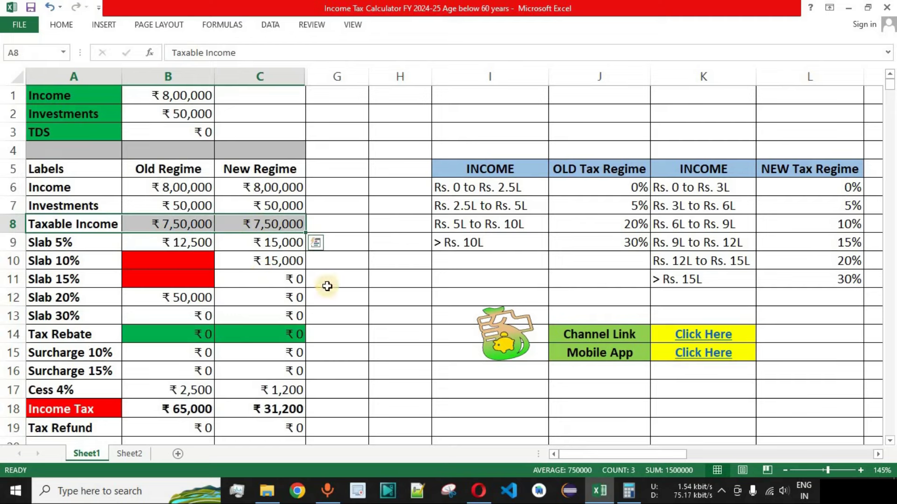
pyautogui.click(606, 237)
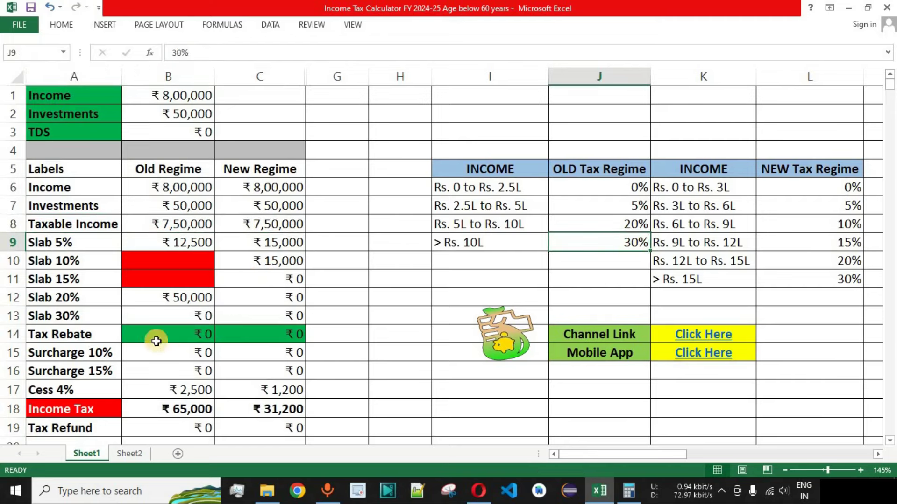
pyautogui.click(193, 317)
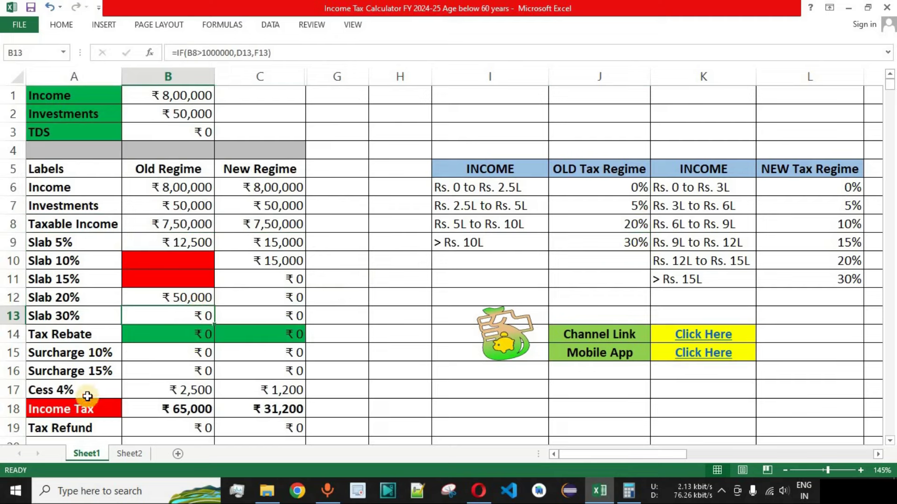
# Step: Examine the Tax Rebate row and the old regime rebate formula in B14 against the Old Regime column
pyautogui.click(14, 334)
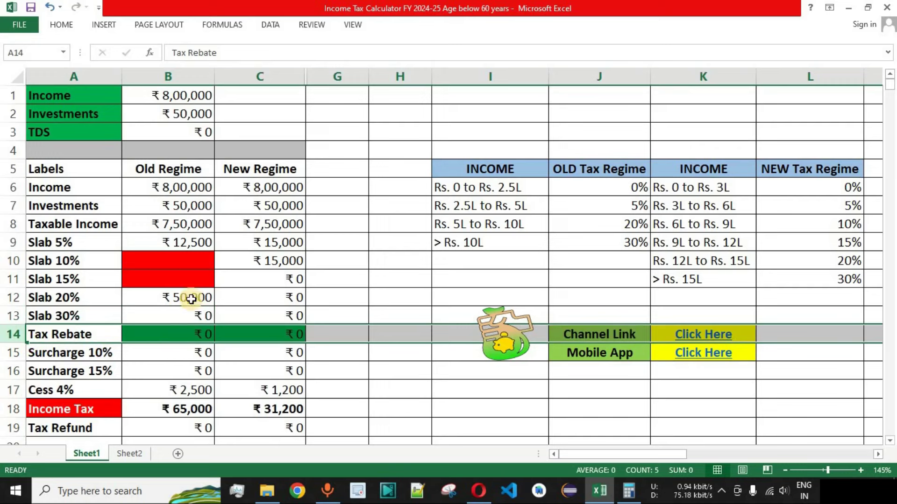
pyautogui.moveTo(182, 166); pyautogui.dragTo(181, 412)
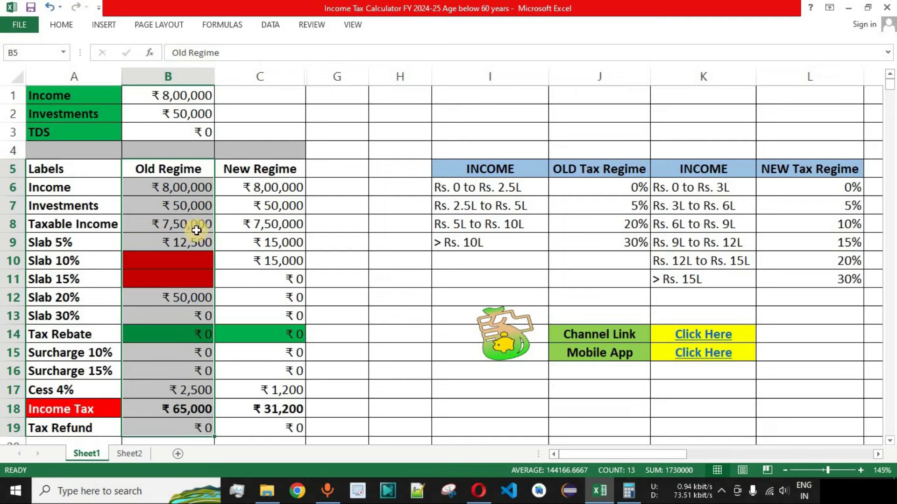
pyautogui.click(192, 331)
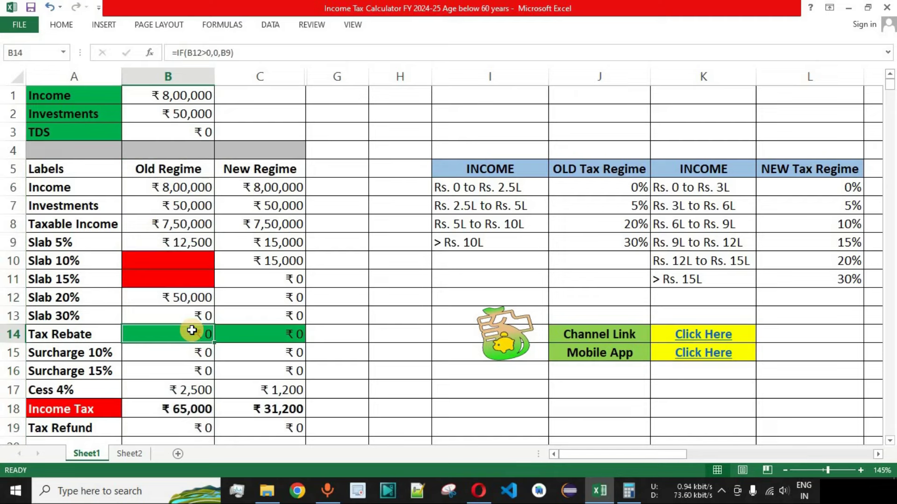
pyautogui.moveTo(176, 170); pyautogui.dragTo(179, 424)
# Step: Review the New Regime column and its Tax Rebate formula, and compare taxable income and rebate across both regimes
pyautogui.moveTo(273, 170); pyautogui.dragTo(272, 426)
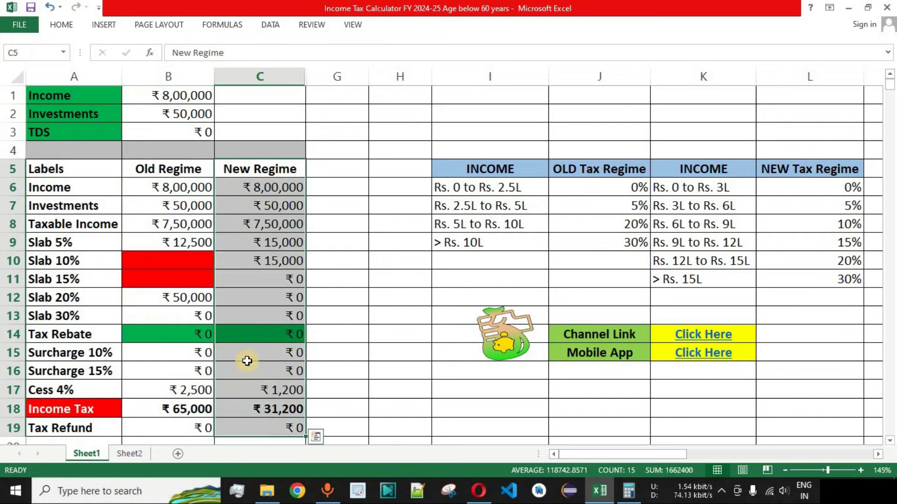
pyautogui.click(282, 224)
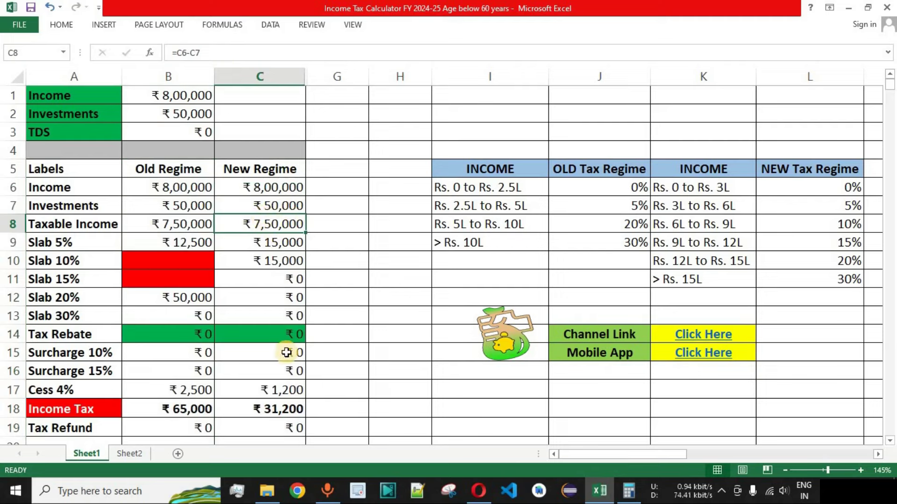
pyautogui.click(287, 333)
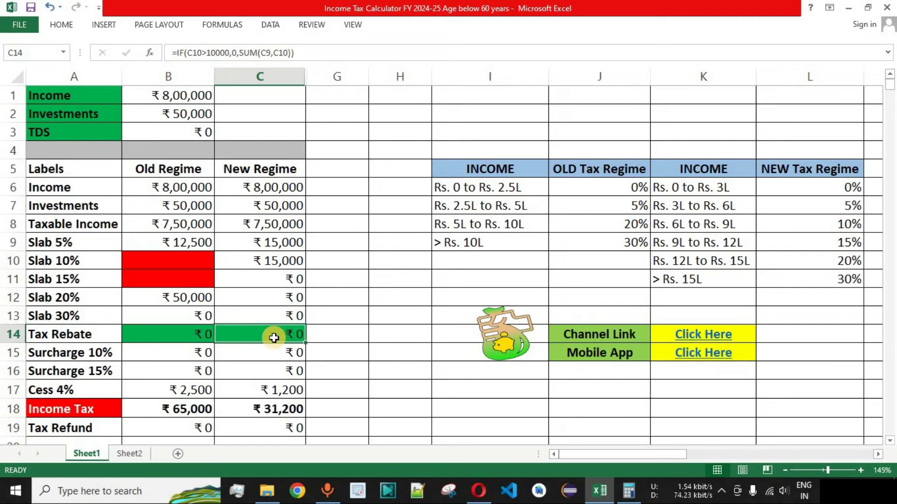
pyautogui.moveTo(164, 225); pyautogui.dragTo(248, 227)
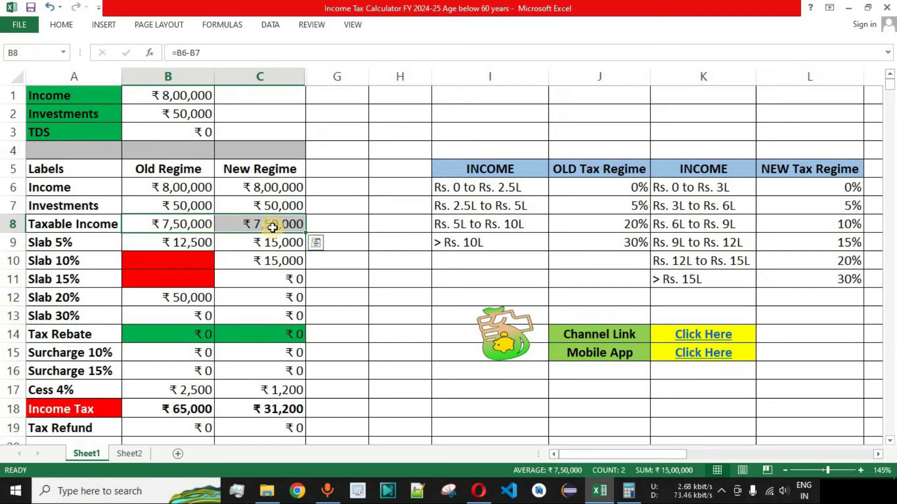
pyautogui.moveTo(184, 334); pyautogui.dragTo(260, 332)
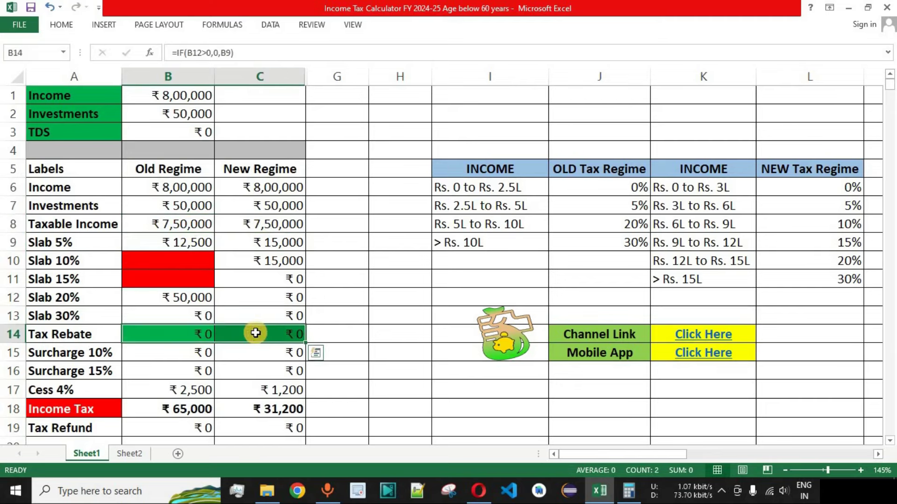
# Step: Examine the Surcharge 10% and Surcharge 15% rows for both regimes against the Income value in B1
pyautogui.moveTo(96, 352); pyautogui.dragTo(254, 367)
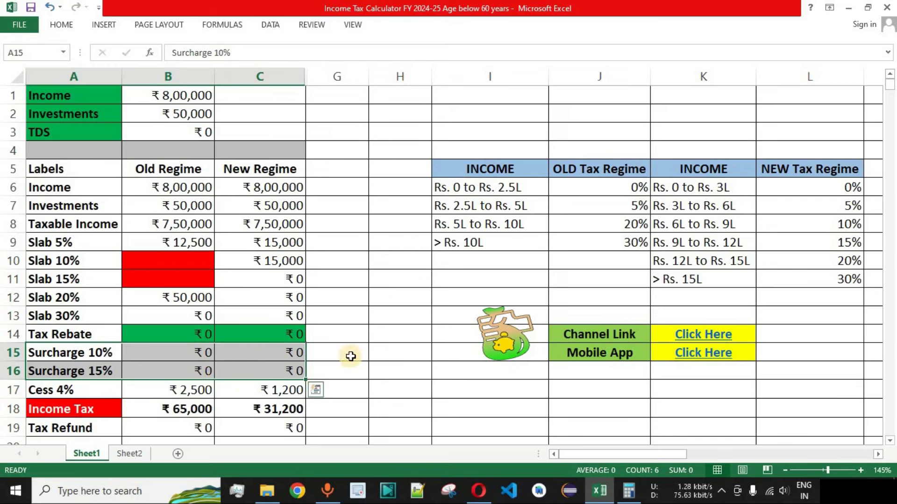
pyautogui.click(185, 95)
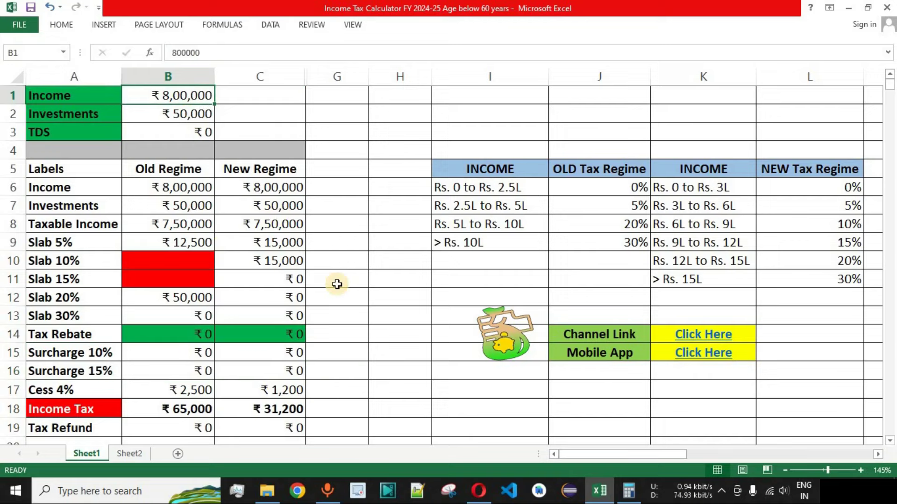
pyautogui.moveTo(200, 352); pyautogui.dragTo(242, 372)
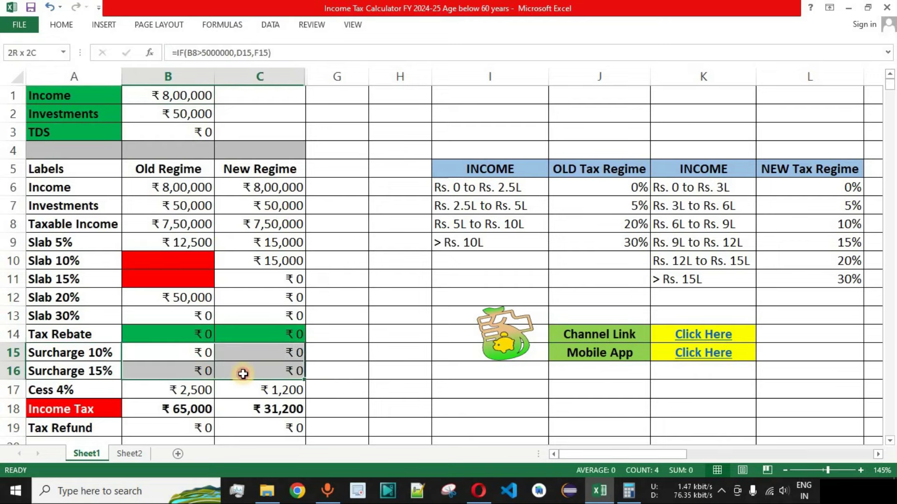
# Step: Inspect the old regime Cess 4% formula in B17, and select B9:B12 to sum the old regime slab amounts
pyautogui.click(192, 391)
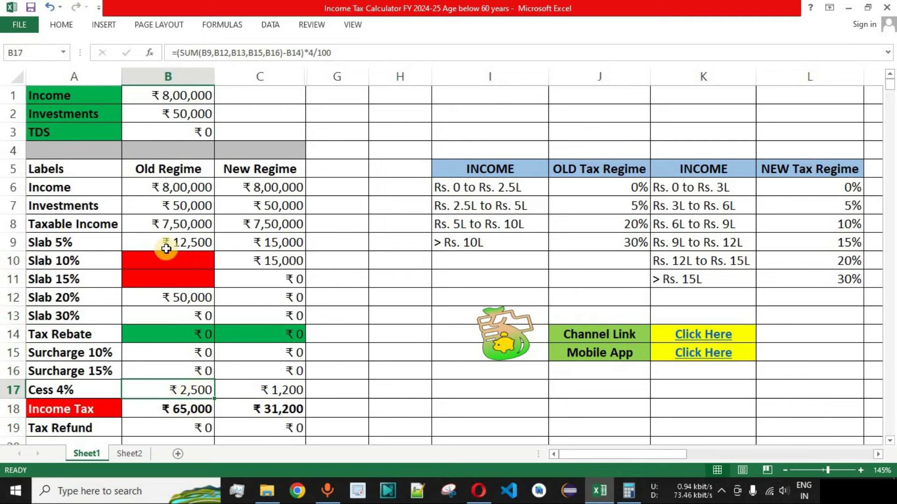
pyautogui.click(185, 248)
pyautogui.moveTo(185, 251); pyautogui.dragTo(184, 294)
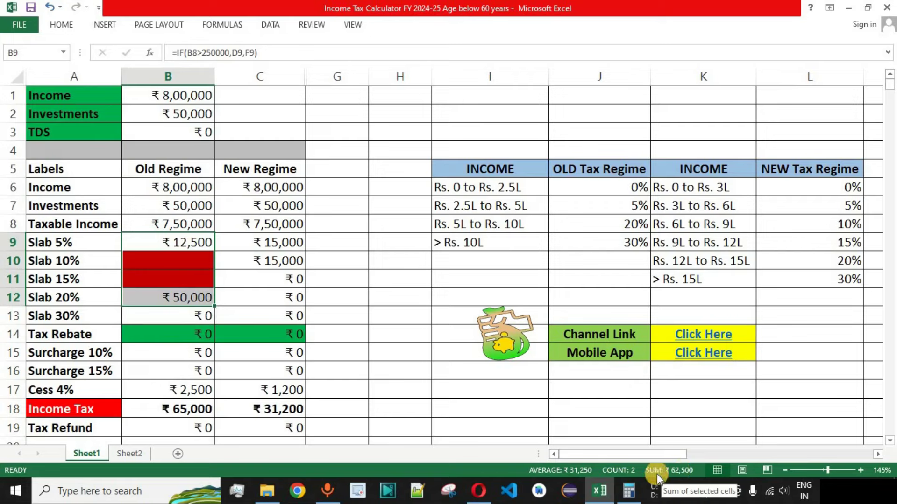
# Step: Switch to Calculator and compute the 4% cess on the old regime slab total as 62500 × 4 ÷ 100
pyautogui.click(629, 490)
pyautogui.click(765, 376)
pyautogui.click(764, 430)
pyautogui.click(765, 431)
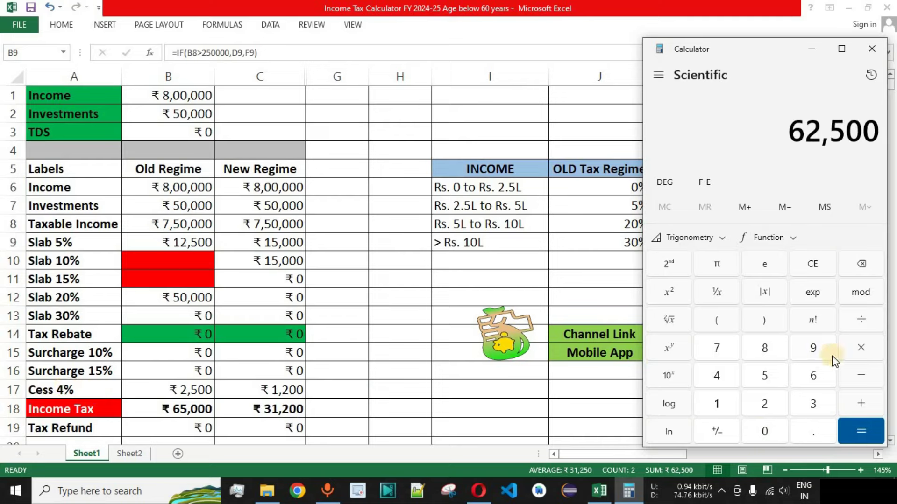
pyautogui.click(716, 375)
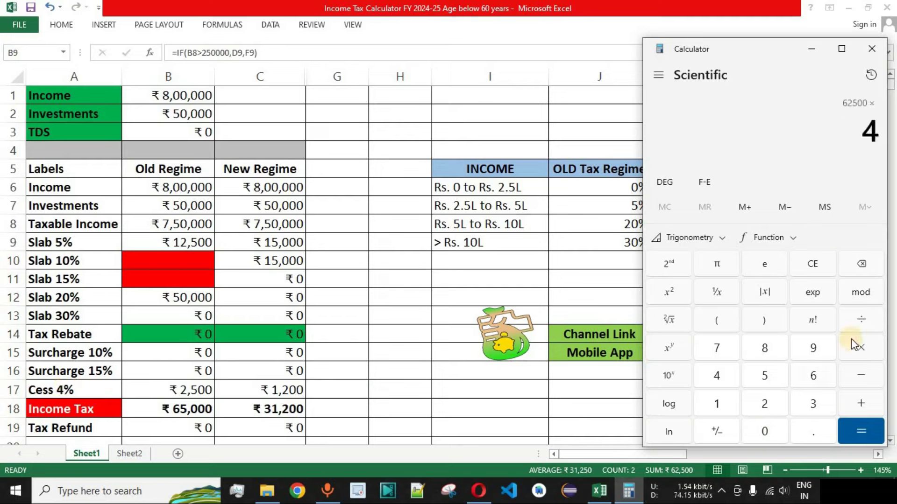
pyautogui.click(860, 321)
pyautogui.click(716, 404)
pyautogui.click(765, 431)
pyautogui.click(765, 430)
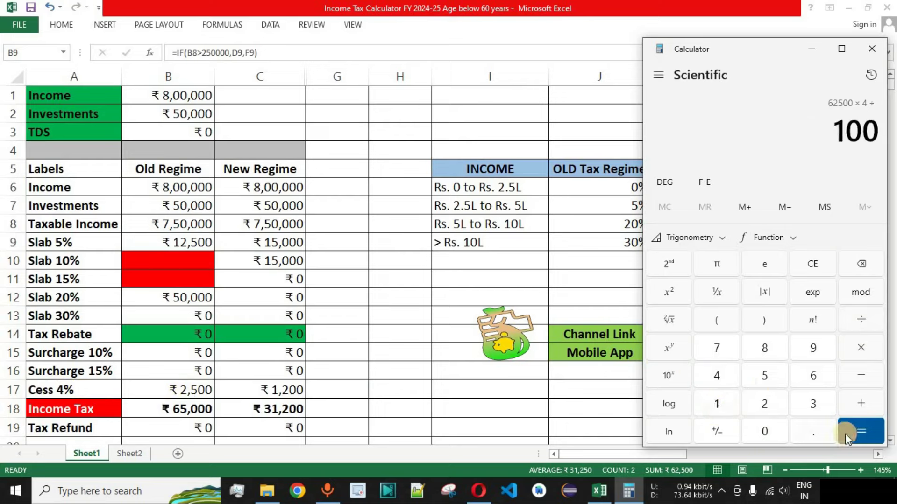
pyautogui.click(860, 430)
pyautogui.moveTo(812, 137); pyautogui.dragTo(827, 207)
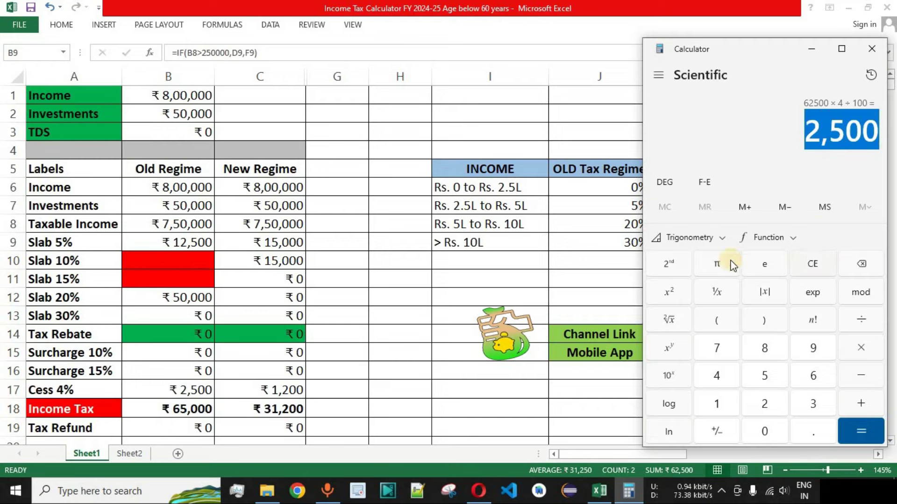
# Step: Switch back to Excel, compare the calculated cess with the old regime Cess 4% cell, and sum the slab amounts in B9:B13
pyautogui.click(189, 392)
pyautogui.click(187, 393)
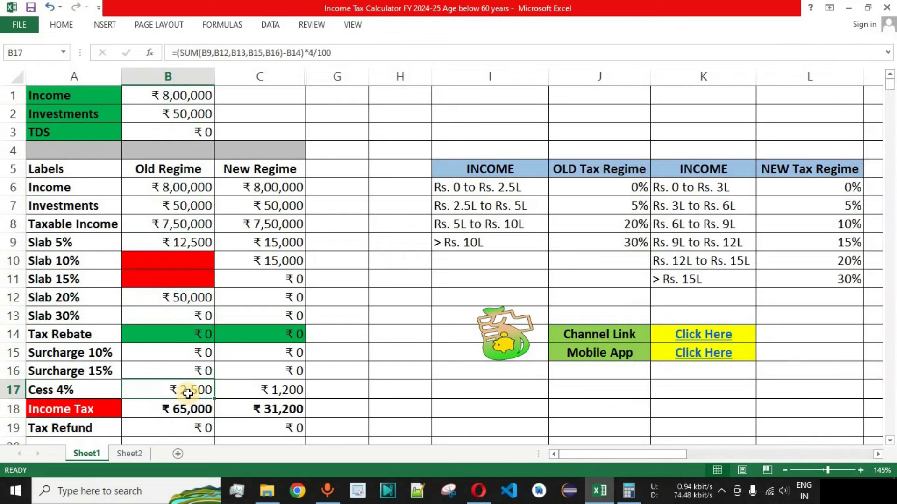
pyautogui.moveTo(185, 244); pyautogui.dragTo(181, 311)
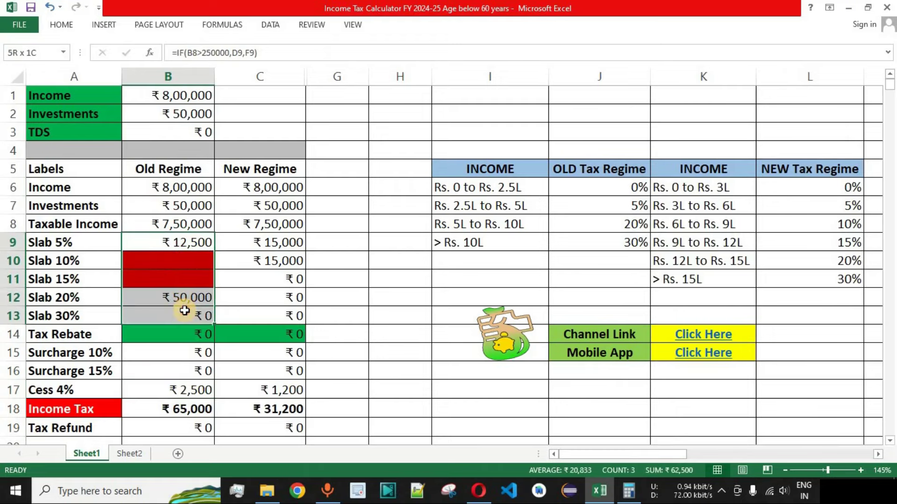
# Step: Switch to Calculator, add 62500 to the computed cess and highlight the total
pyautogui.hotkey('alt', 'Tab')
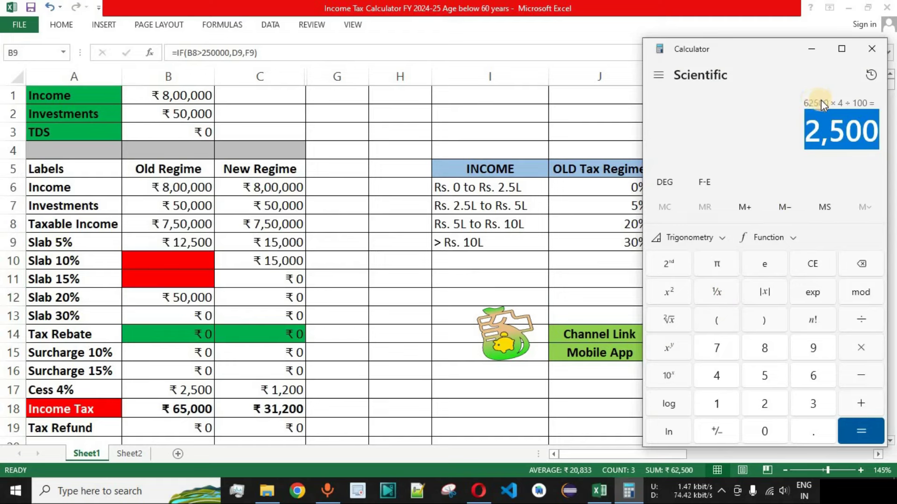
pyautogui.click(861, 403)
pyautogui.click(813, 375)
pyautogui.click(764, 404)
pyautogui.click(766, 375)
pyautogui.click(765, 430)
pyautogui.click(765, 430)
pyautogui.click(865, 422)
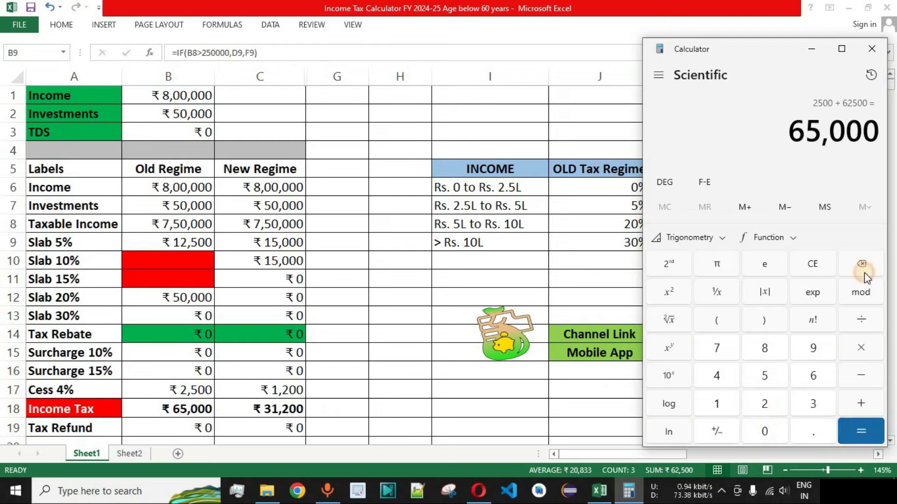
pyautogui.moveTo(789, 132); pyautogui.dragTo(849, 209)
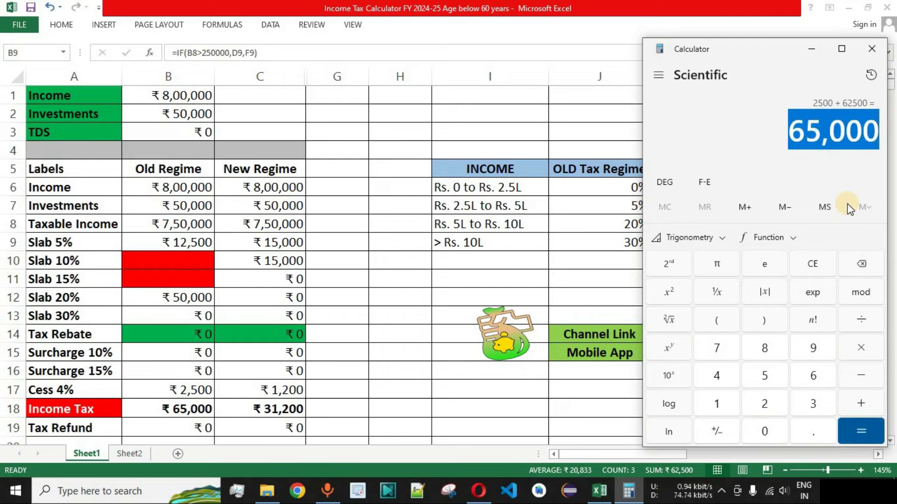
# Step: Switch back to Excel, compare the calculated total with the old regime Income Tax cell, and review the whole Old Regime column
pyautogui.click(136, 414)
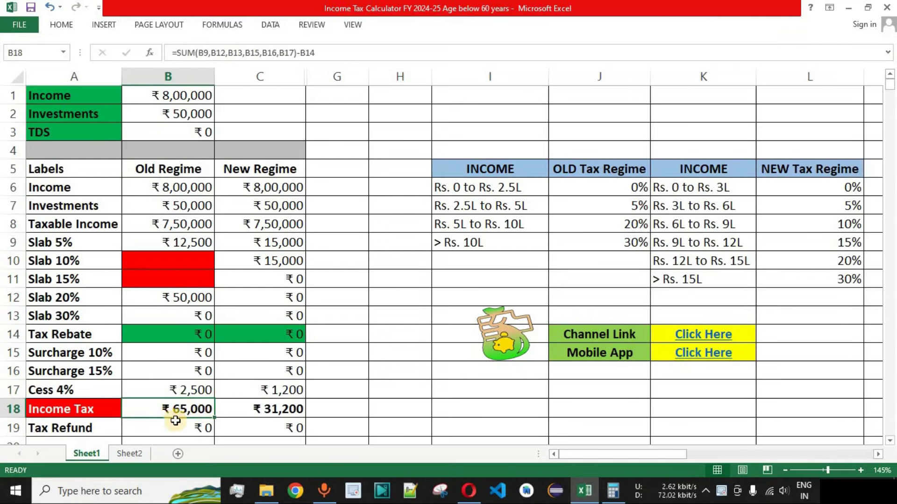
pyautogui.moveTo(185, 169); pyautogui.dragTo(181, 426)
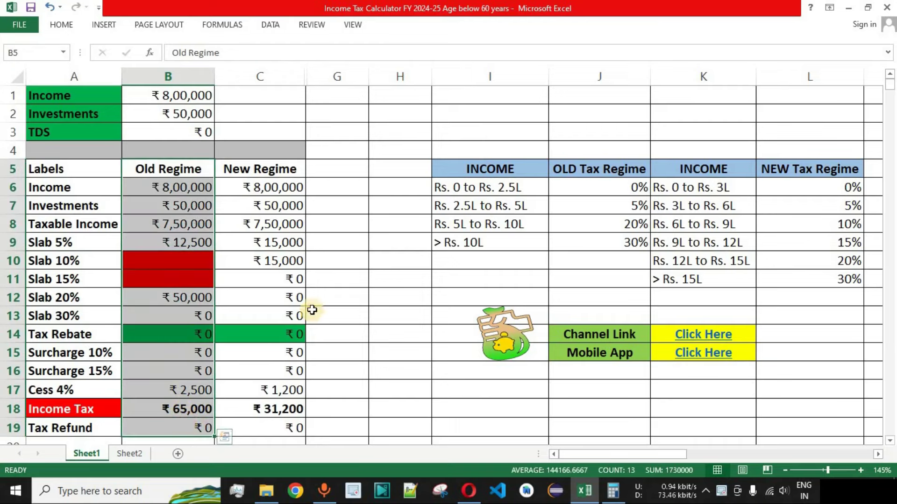
# Step: Review the New Regime column, and check the Rs. 0 to Rs. 3L bracket and its rate in the NEW Tax Regime table
pyautogui.moveTo(286, 173); pyautogui.dragTo(291, 427)
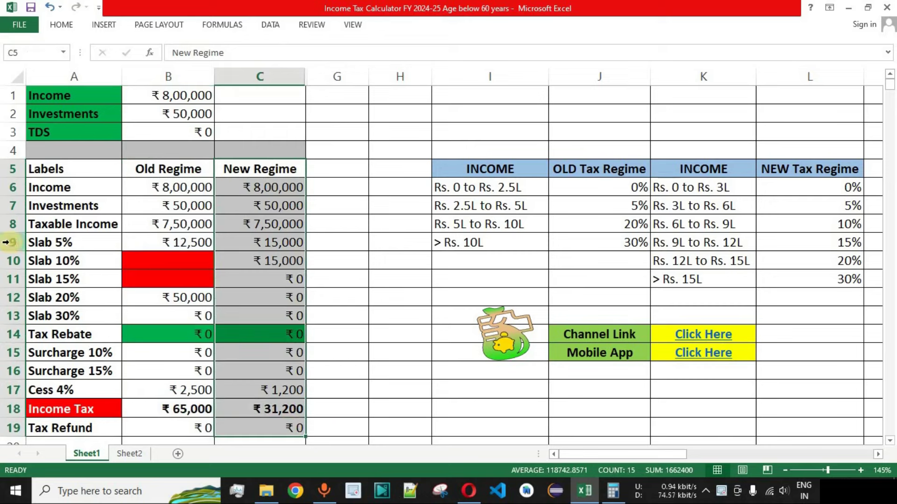
pyautogui.click(709, 187)
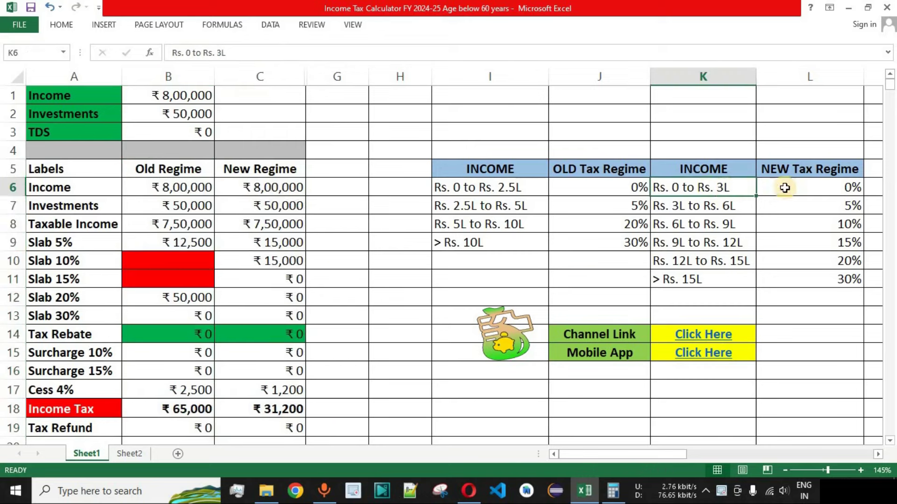
pyautogui.click(848, 187)
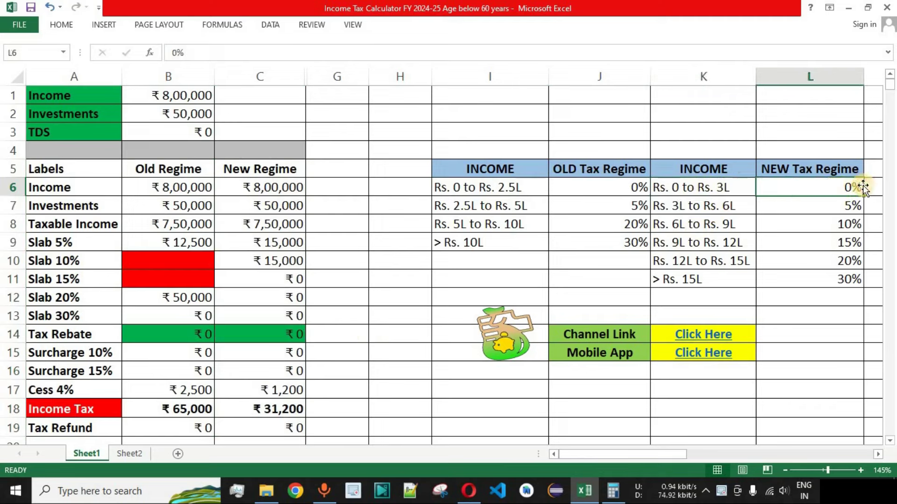
# Step: Check the new regime Rs. 3L to Rs. 6L bracket, switch to Calculator, compute 300000 × 5 ÷ 100 and highlight the result
pyautogui.moveTo(707, 208); pyautogui.dragTo(829, 206)
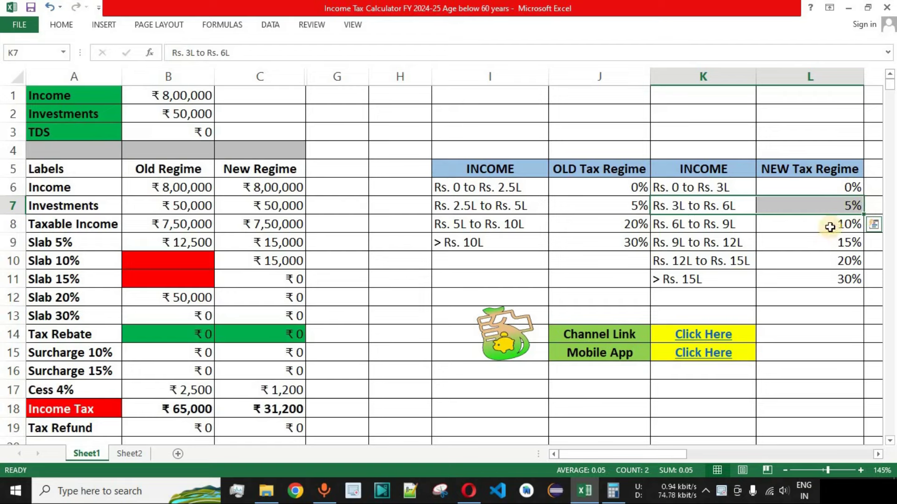
pyautogui.click(613, 491)
pyautogui.moveTo(726, 52); pyautogui.dragTo(456, 47)
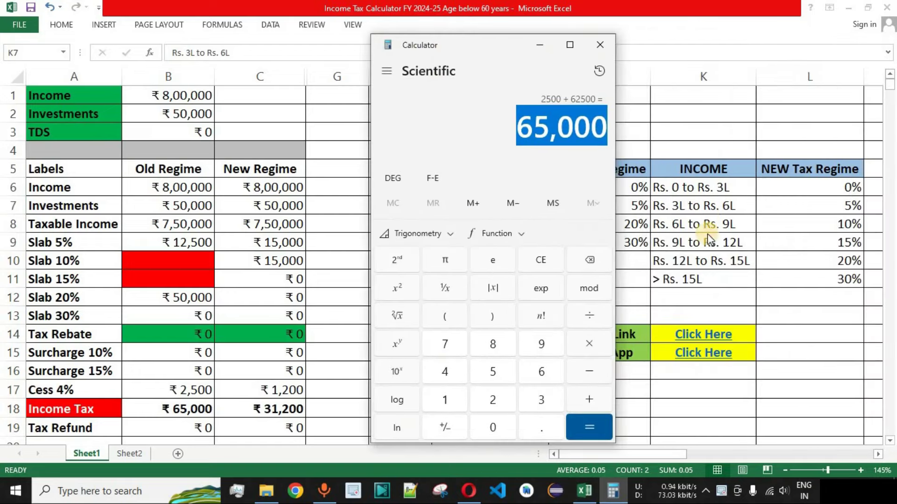
pyautogui.press('Escape')
pyautogui.click(544, 401)
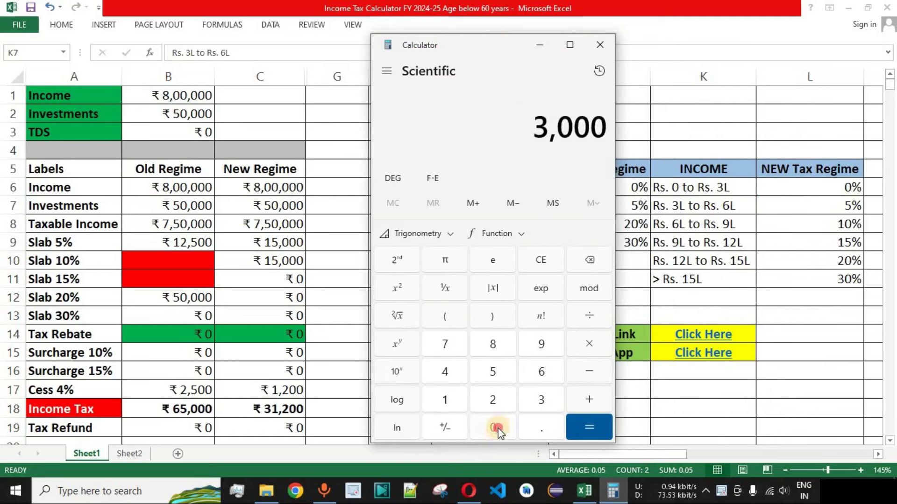
pyautogui.click(495, 428)
pyautogui.click(495, 428)
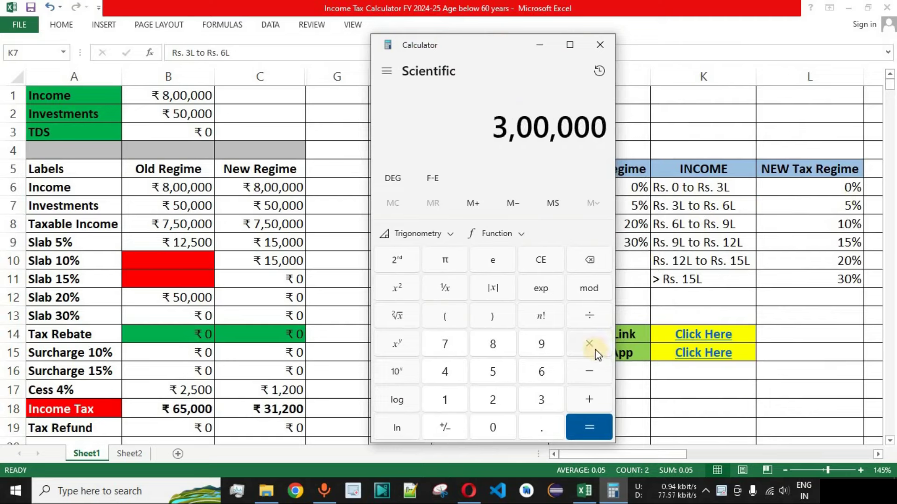
pyautogui.click(495, 371)
pyautogui.click(589, 316)
pyautogui.click(445, 400)
pyautogui.click(493, 428)
pyautogui.click(493, 428)
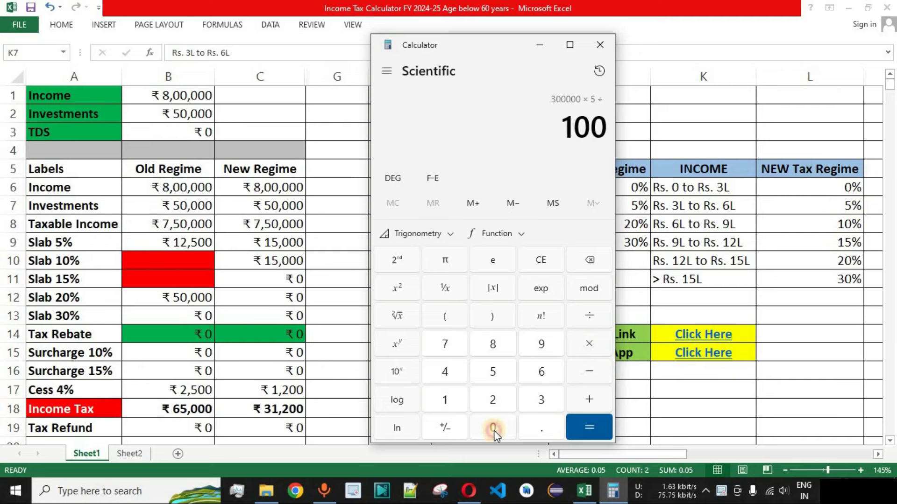
pyautogui.click(589, 427)
pyautogui.moveTo(525, 129); pyautogui.dragTo(610, 129)
# Step: Switch back to Excel, compare the result with the Slab 5% row, and check the Slab 10% row against the Rs. 6L to Rs. 9L bracket
pyautogui.click(281, 246)
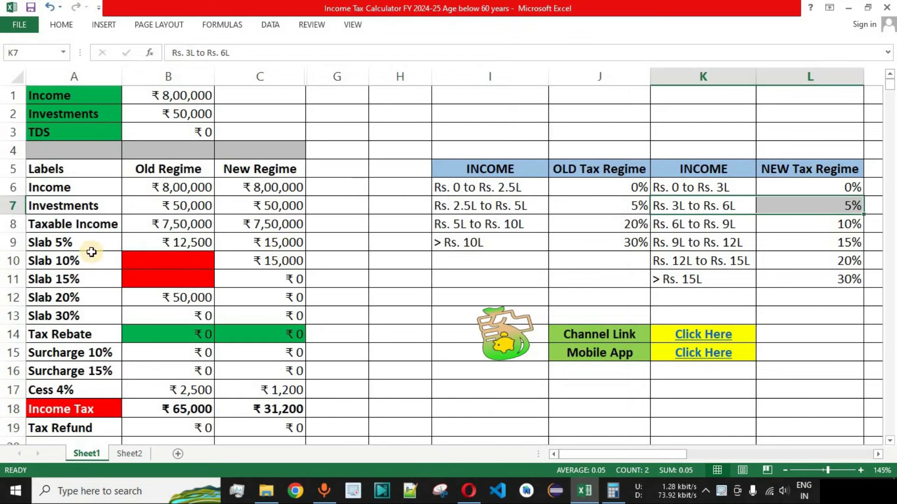
pyautogui.moveTo(51, 242); pyautogui.dragTo(255, 241)
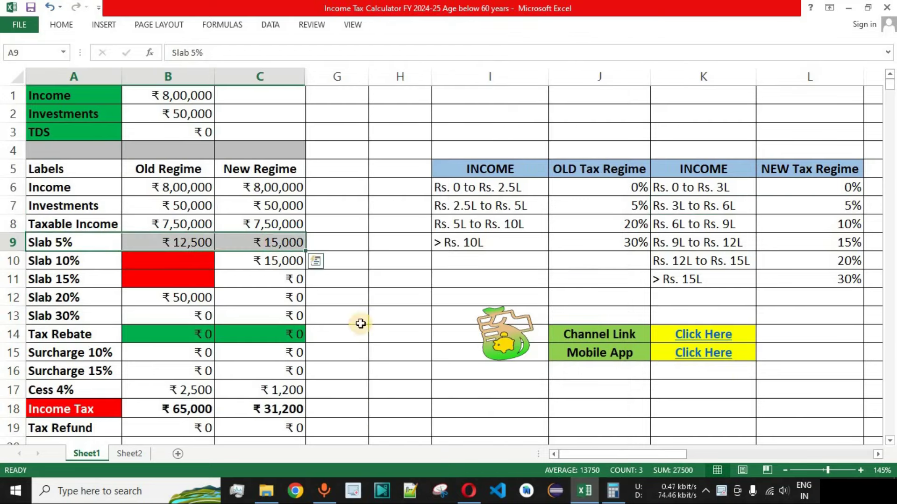
pyautogui.moveTo(72, 258); pyautogui.dragTo(285, 261)
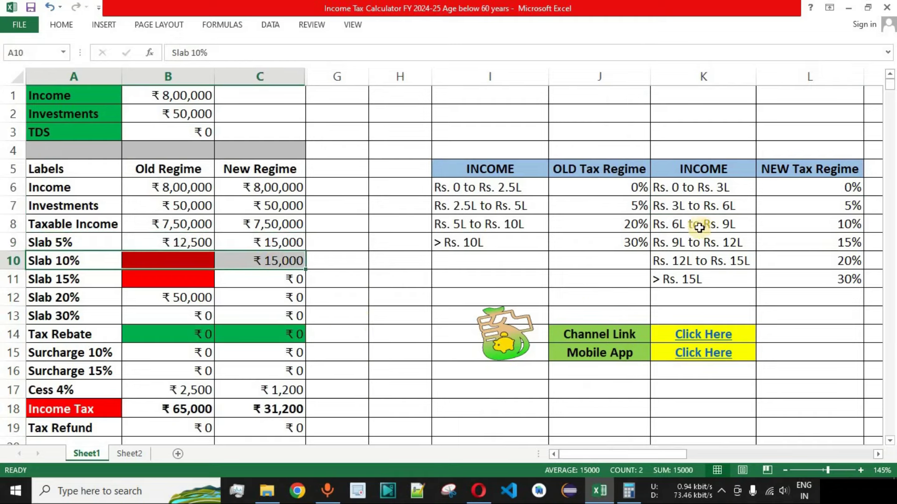
pyautogui.moveTo(682, 225); pyautogui.dragTo(829, 229)
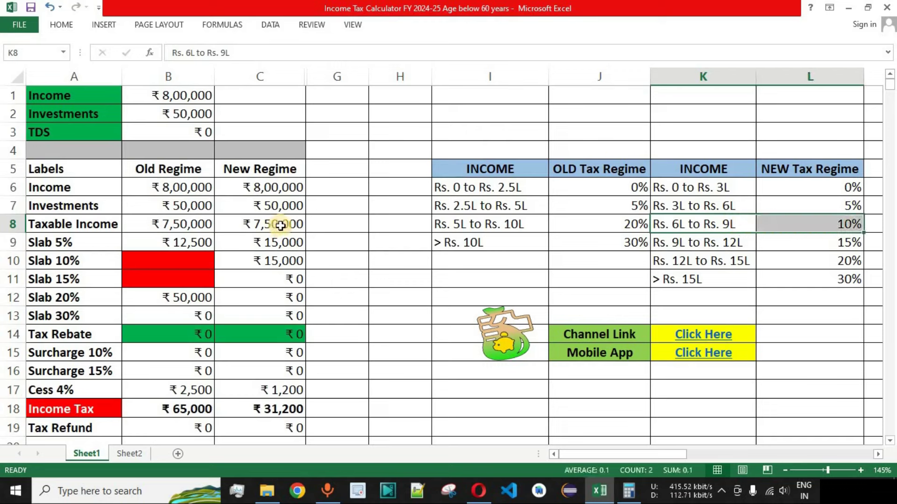
pyautogui.click(258, 225)
# Step: Switch to Calculator, clear the previous result and subtract 600000 from the taxable income of 750000
pyautogui.hotkey('alt', 'Tab')
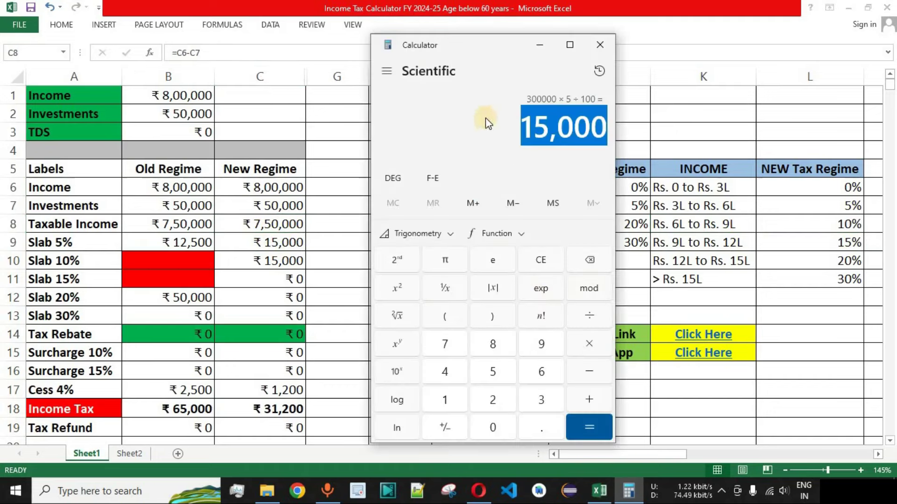
pyautogui.click(456, 119)
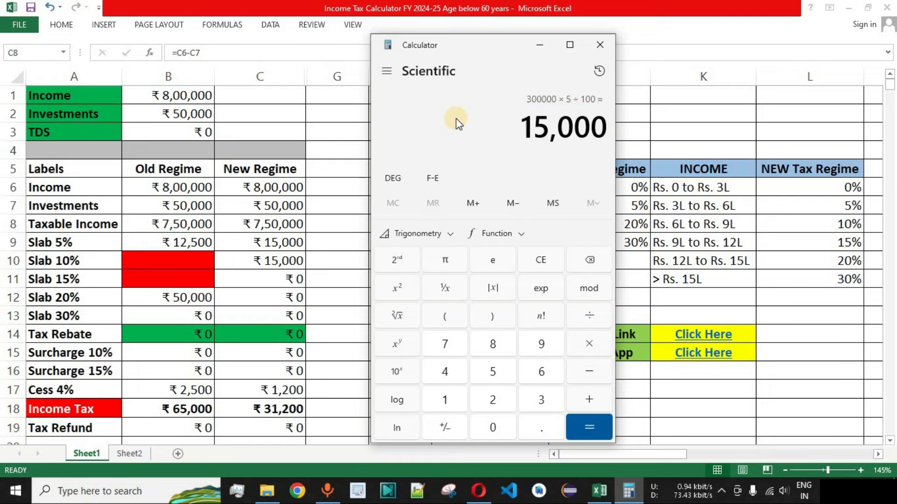
pyautogui.press('Escape')
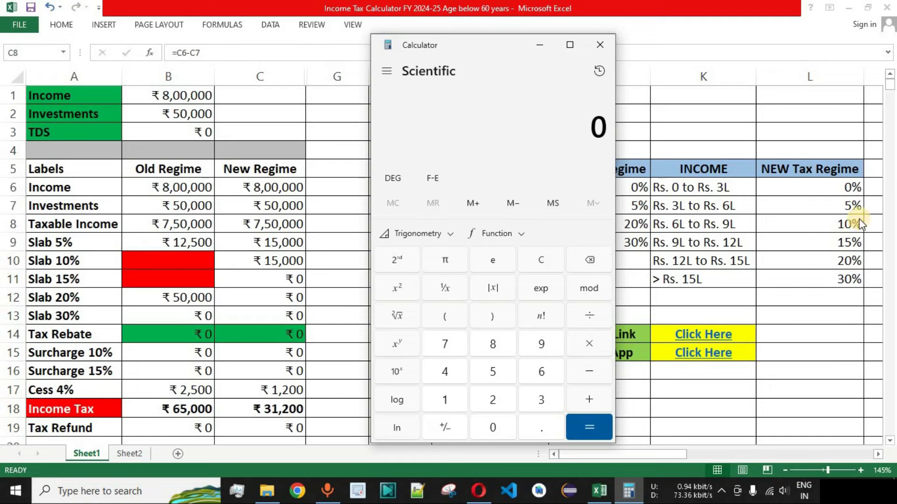
pyautogui.click(453, 349)
pyautogui.click(489, 371)
pyautogui.doubleClick(494, 425)
pyautogui.doubleClick(496, 425)
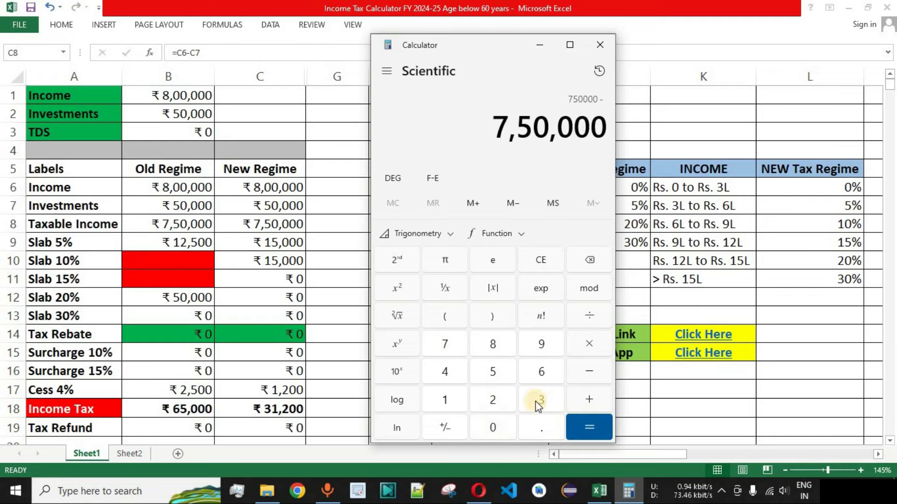
pyautogui.click(537, 376)
pyautogui.tripleClick(496, 426)
pyautogui.click(496, 426)
pyautogui.click(496, 426)
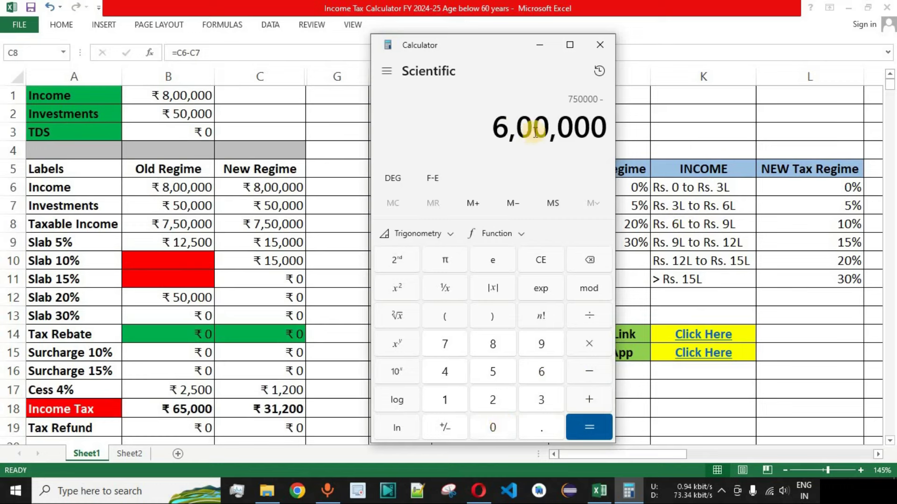
pyautogui.click(587, 422)
pyautogui.moveTo(503, 133); pyautogui.dragTo(596, 126)
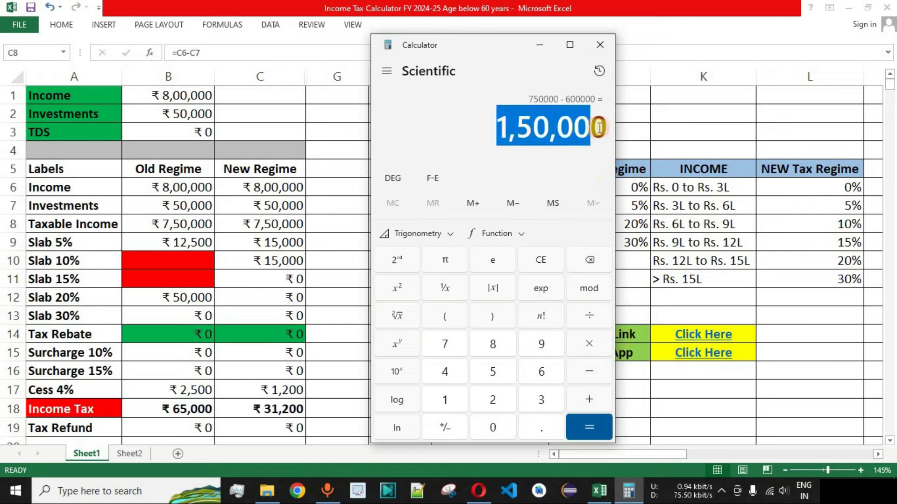
pyautogui.click(562, 152)
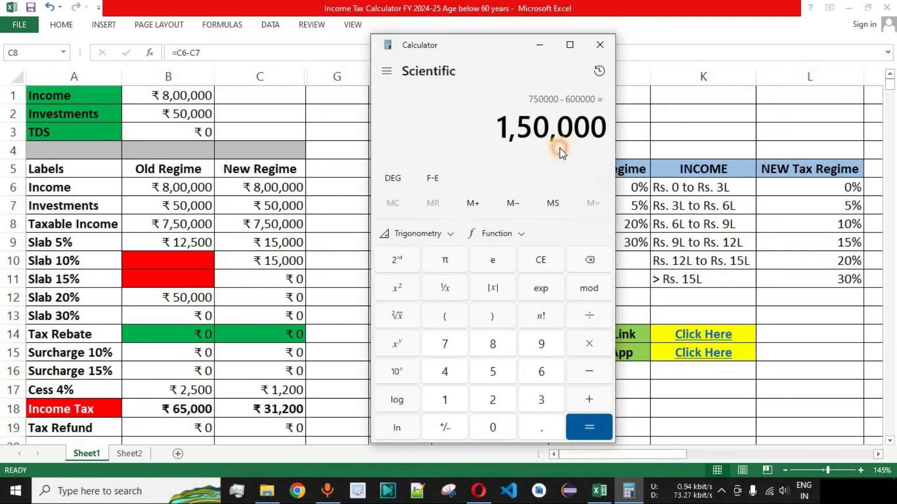
# Step: Compute 10% of the difference by multiplying by 10 and dividing by 100, and highlight the result
pyautogui.click(458, 402)
pyautogui.click(495, 430)
pyautogui.click(587, 316)
pyautogui.click(465, 405)
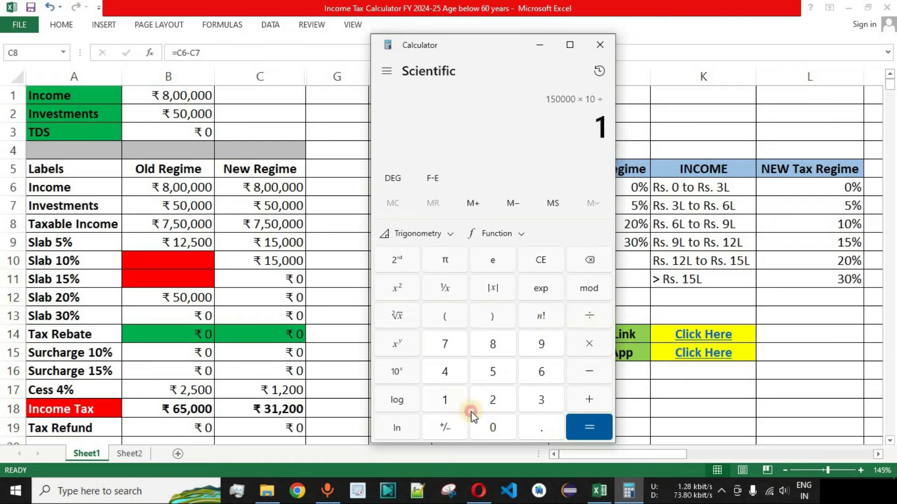
pyautogui.click(491, 427)
pyautogui.click(588, 427)
pyautogui.moveTo(526, 126); pyautogui.dragTo(594, 163)
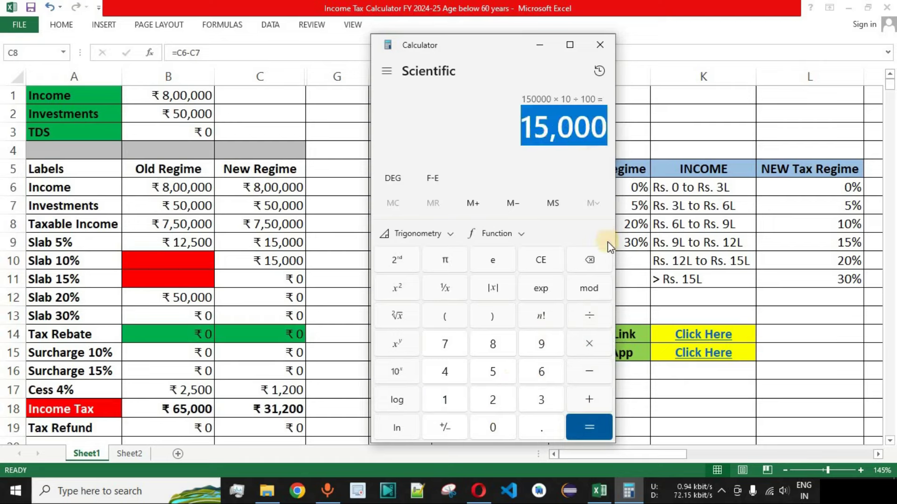
# Step: Switch back to Excel, compare the result with the new regime Slab 10% cell, and review the higher rates and the rows from Slab 15% to Surcharge 15%
pyautogui.click(289, 269)
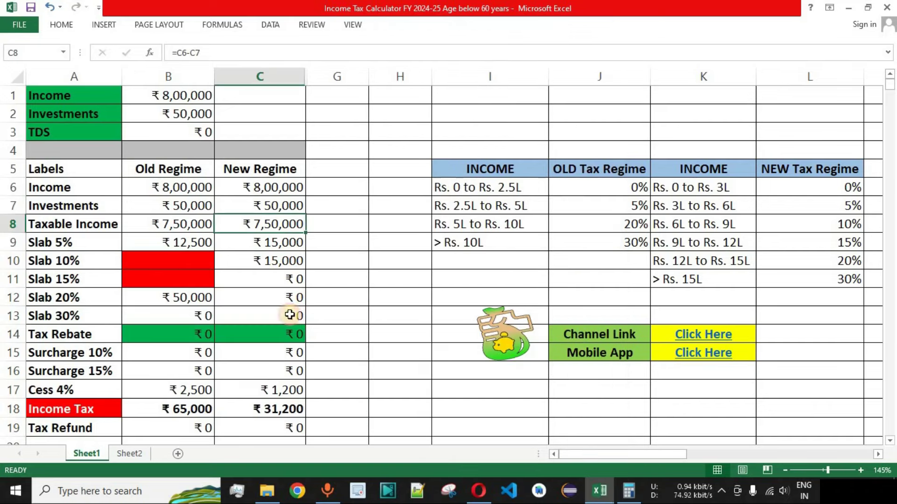
pyautogui.click(279, 263)
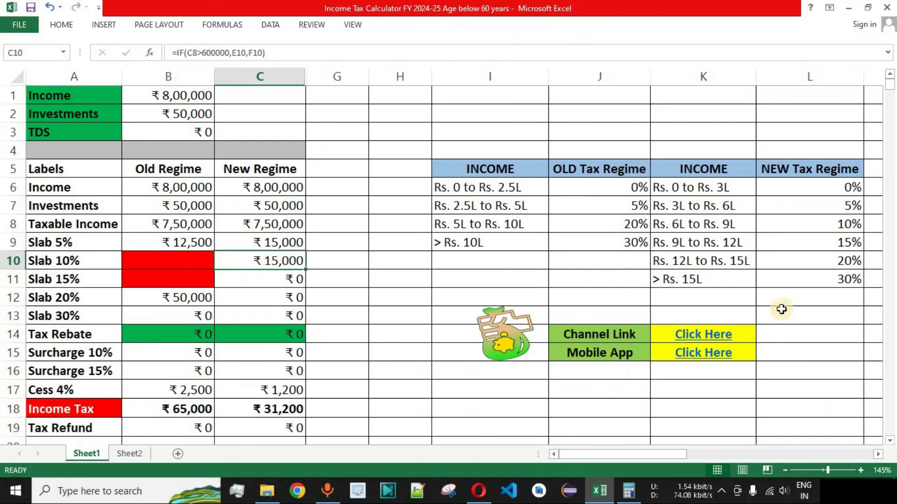
pyautogui.moveTo(850, 240); pyautogui.dragTo(822, 280)
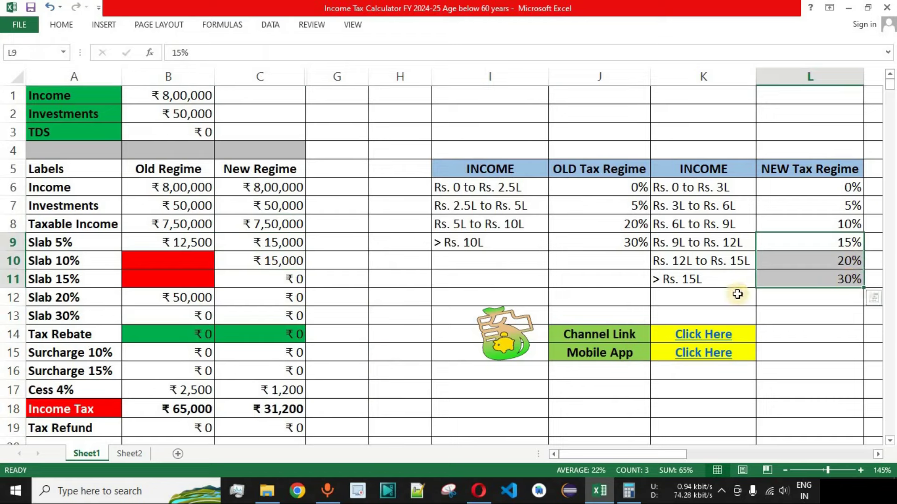
pyautogui.click(180, 99)
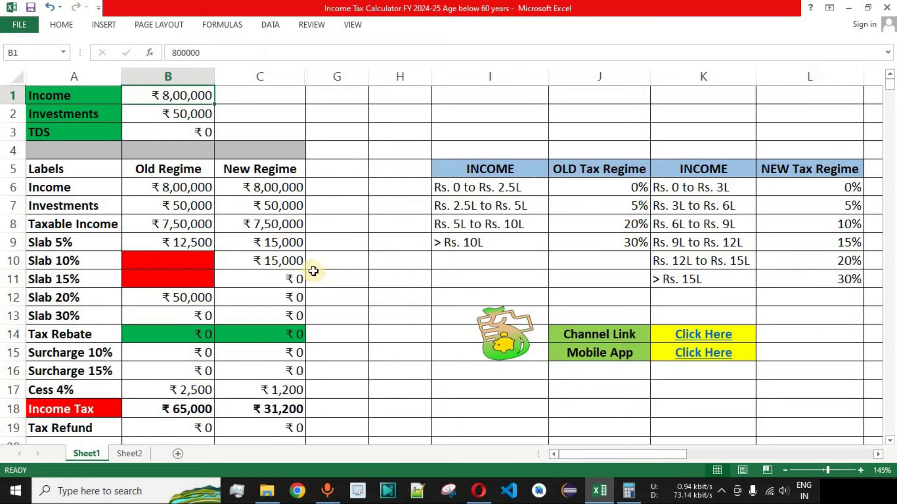
pyautogui.click(292, 278)
pyautogui.moveTo(292, 279); pyautogui.dragTo(282, 367)
pyautogui.click(400, 364)
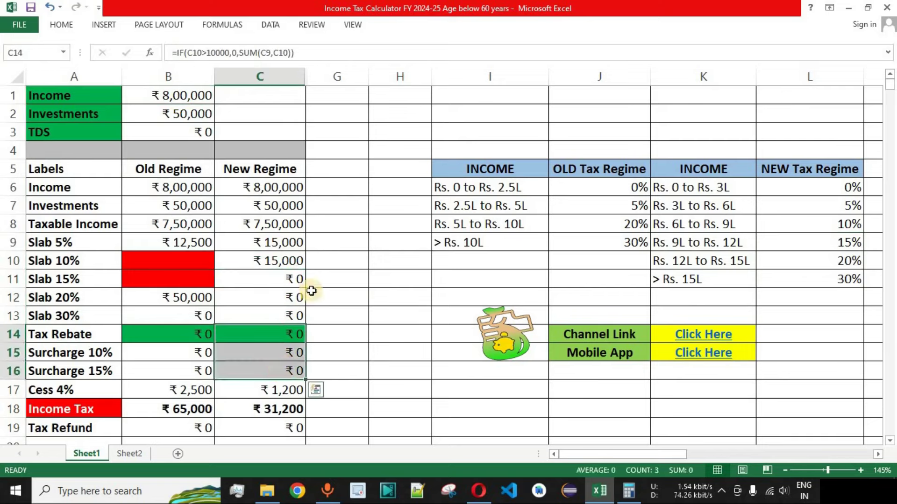
# Step: Check the new regime Taxable Income and Cess 4%, sum C9:C17 to compare with its Income Tax, and review both regime columns
pyautogui.click(271, 224)
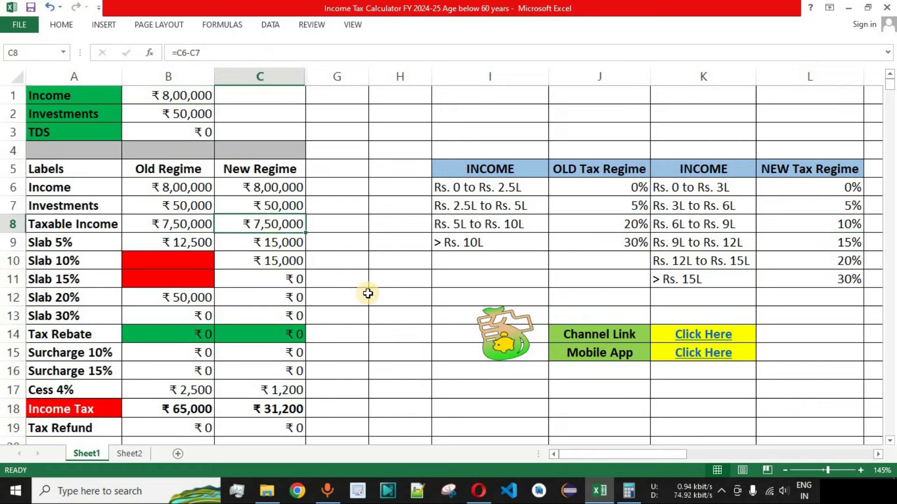
pyautogui.click(276, 395)
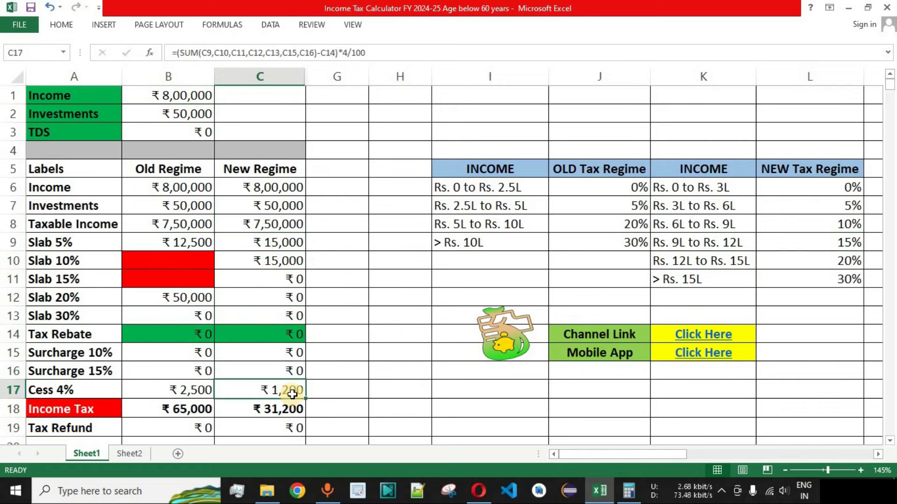
pyautogui.moveTo(280, 242); pyautogui.dragTo(293, 385)
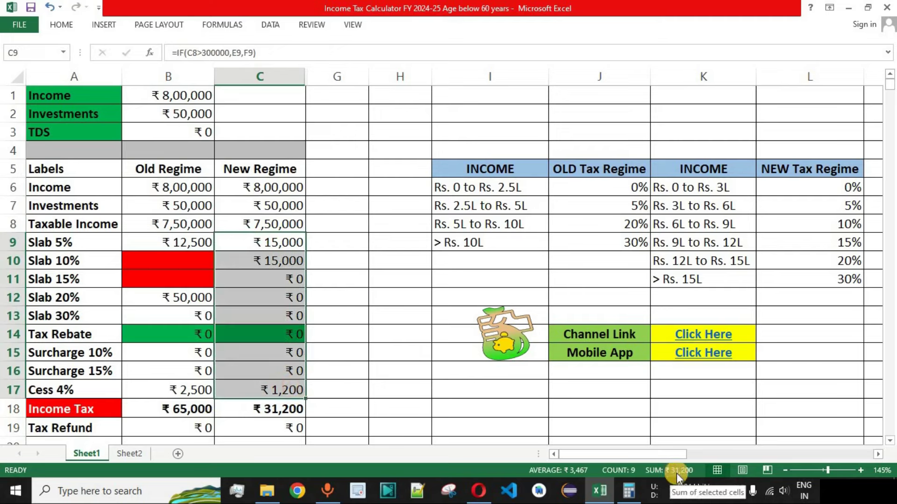
pyautogui.click(281, 409)
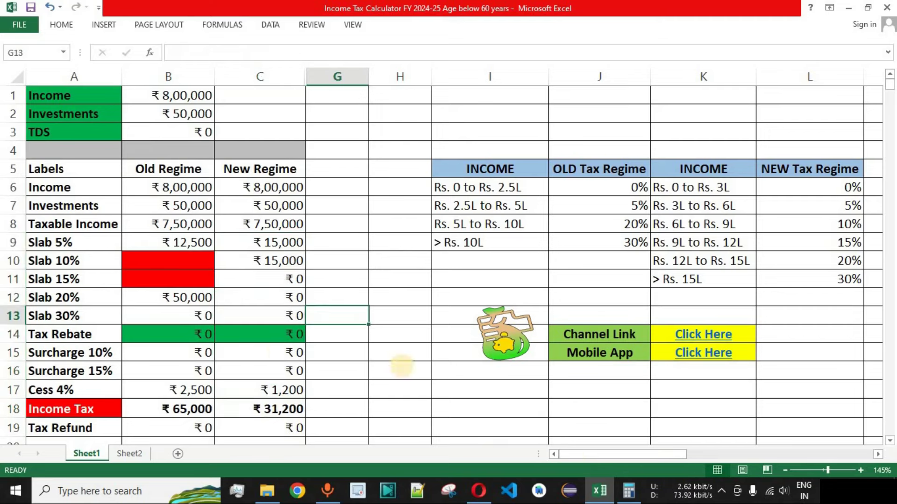
pyautogui.moveTo(169, 174); pyautogui.dragTo(287, 428)
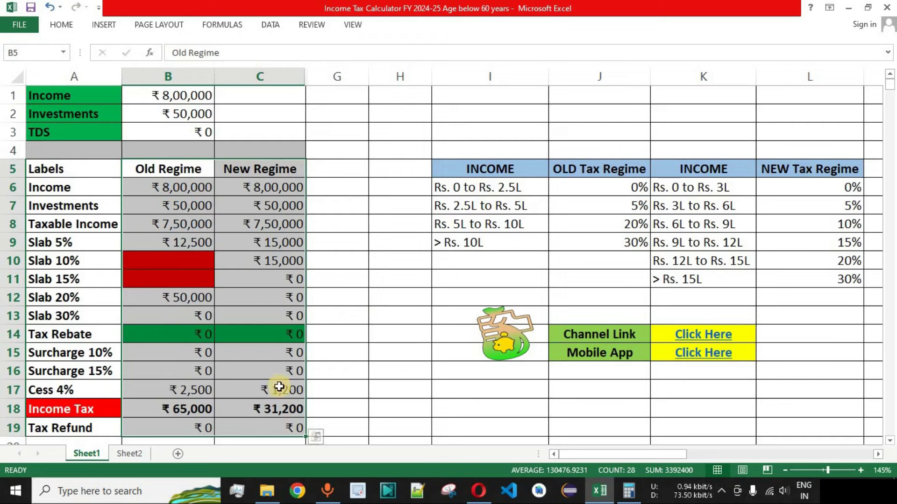
# Step: Review the Income, Investments and TDS input cells and the old regime Tax Rebate cell
pyautogui.click(193, 96)
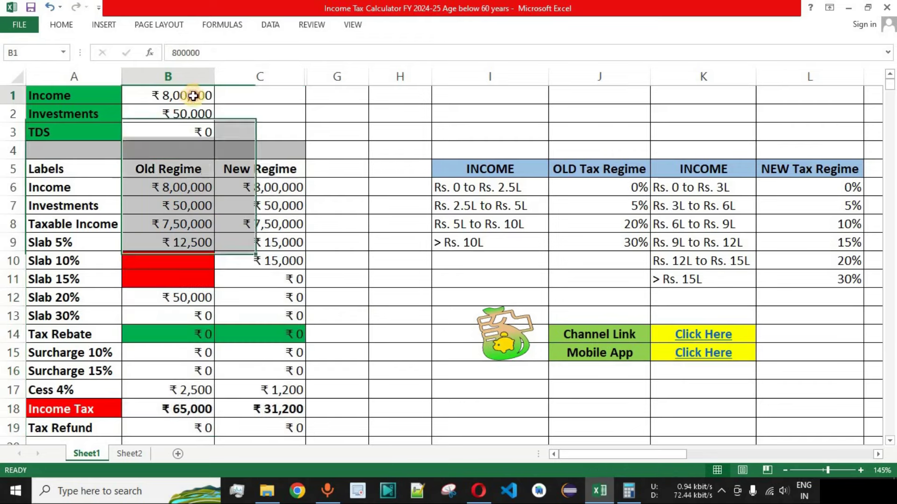
pyautogui.click(192, 117)
pyautogui.click(191, 132)
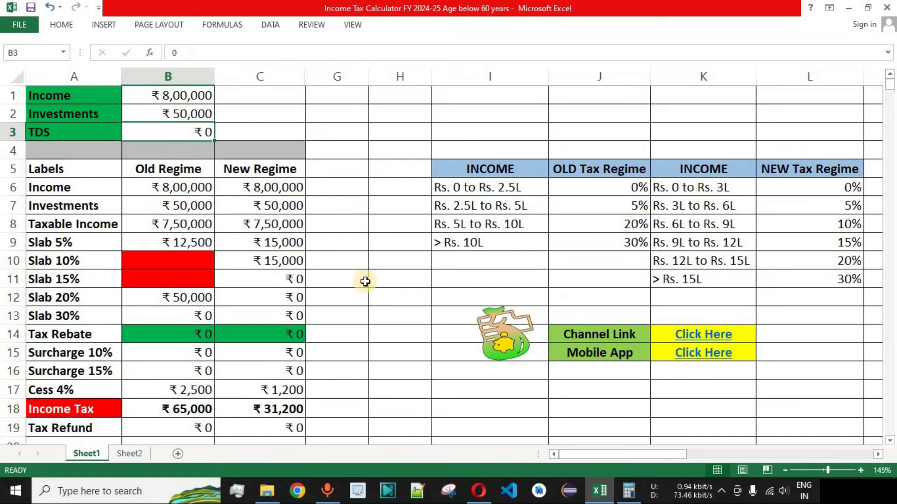
pyautogui.click(182, 334)
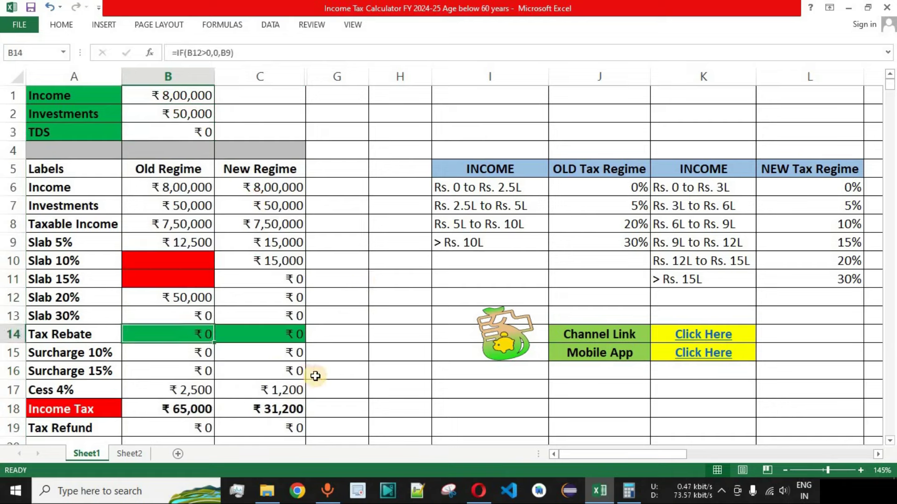
# Step: Set the Income in B1 to 750000 and check the old regime Taxable Income cell
pyautogui.click(183, 97)
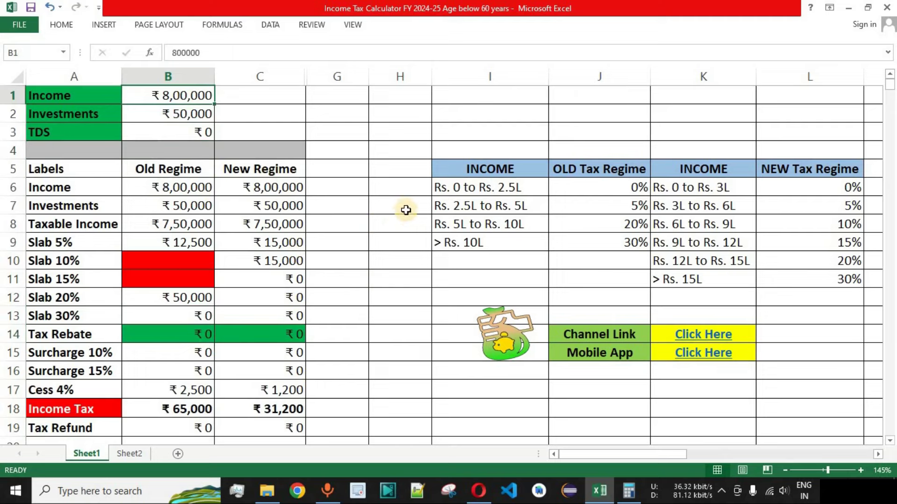
pyautogui.write('750000')
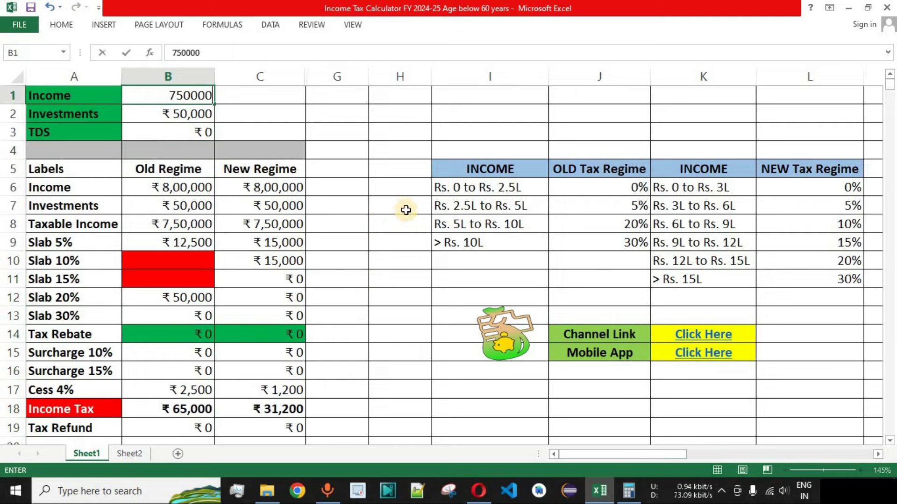
pyautogui.press('Return')
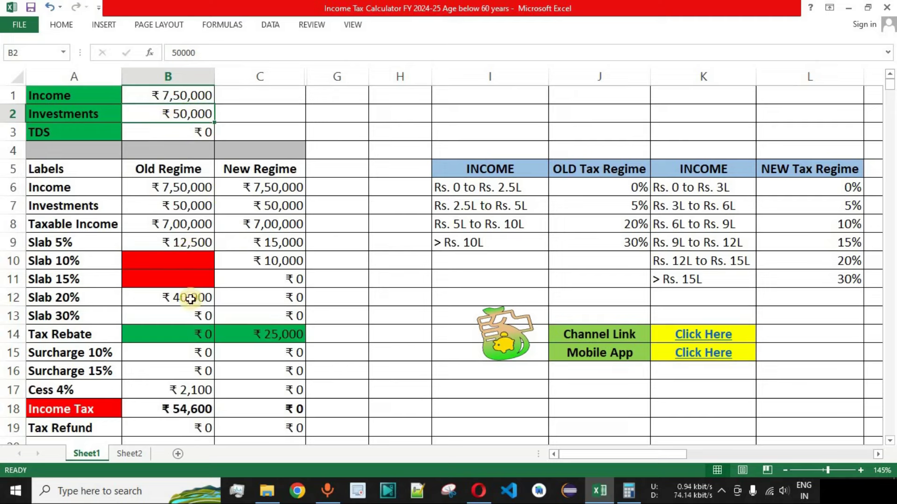
pyautogui.click(14, 224)
pyautogui.click(185, 223)
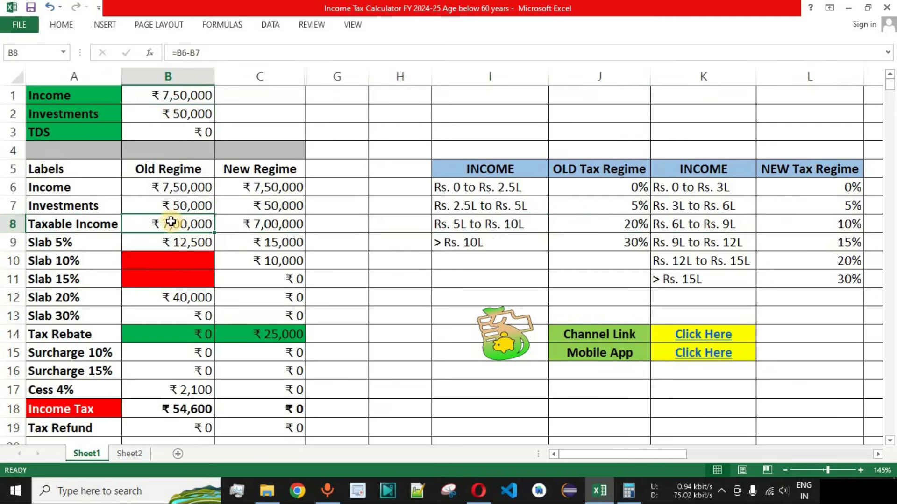
# Step: Compare both regimes' Taxable Income, then review the old regime rows from Slab 5% to Income Tax and the new regime Tax Rebate
pyautogui.moveTo(170, 220); pyautogui.dragTo(266, 224)
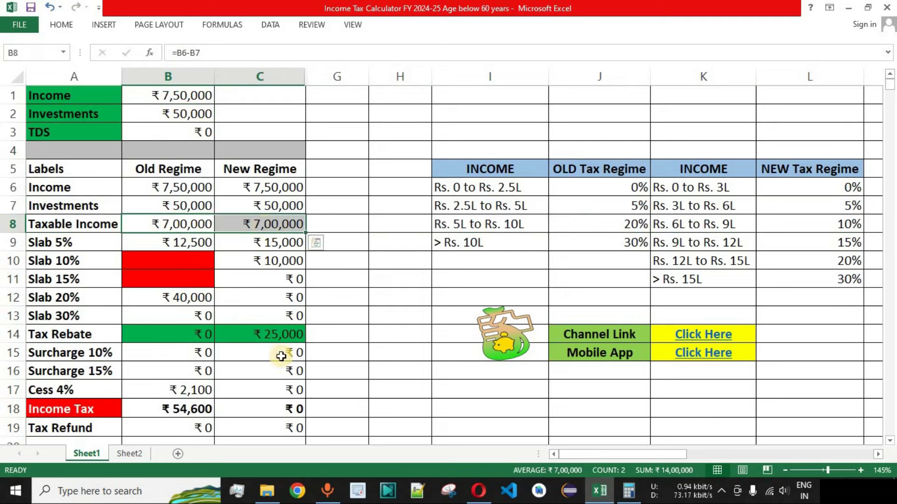
pyautogui.moveTo(194, 242); pyautogui.dragTo(172, 421)
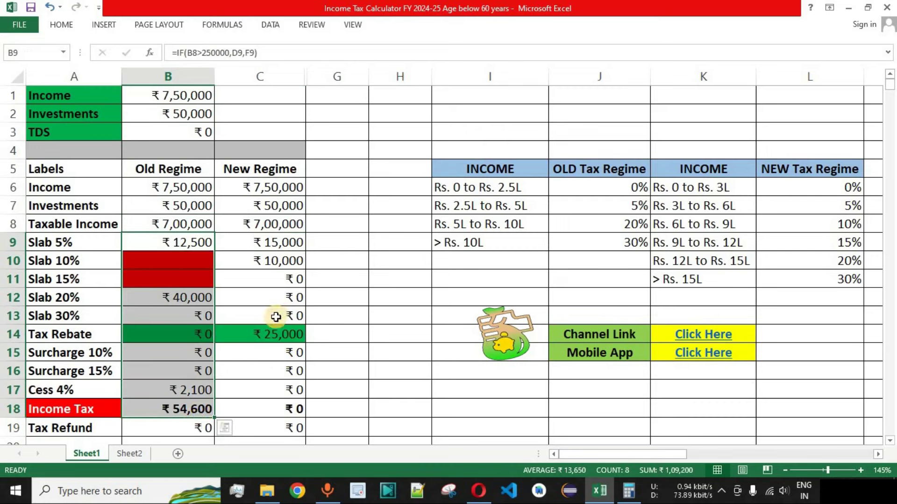
pyautogui.click(281, 226)
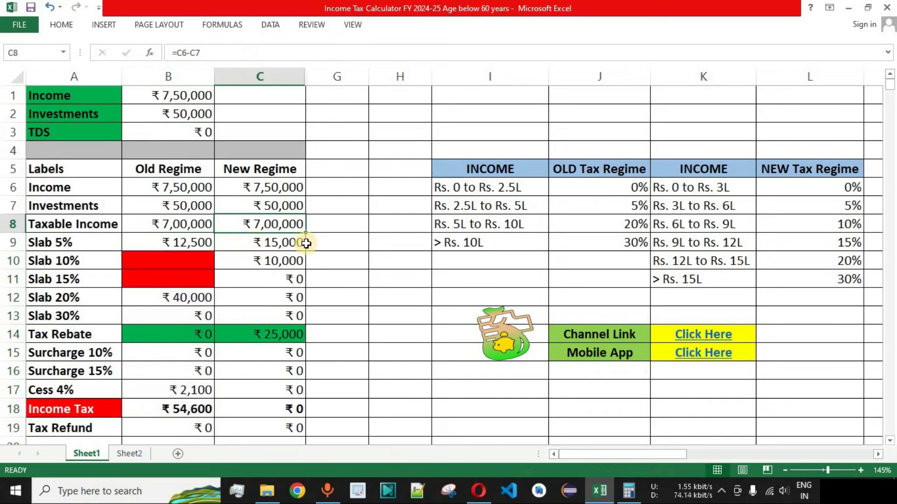
pyautogui.click(14, 334)
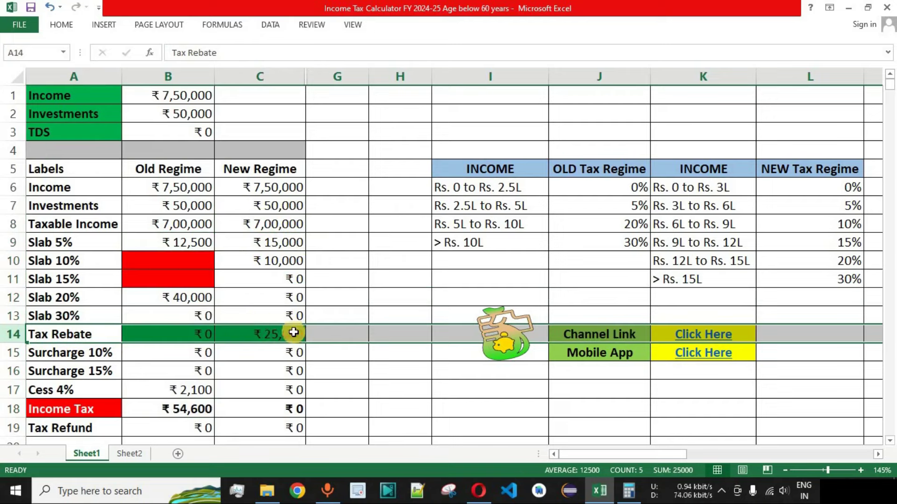
pyautogui.moveTo(271, 169); pyautogui.dragTo(275, 429)
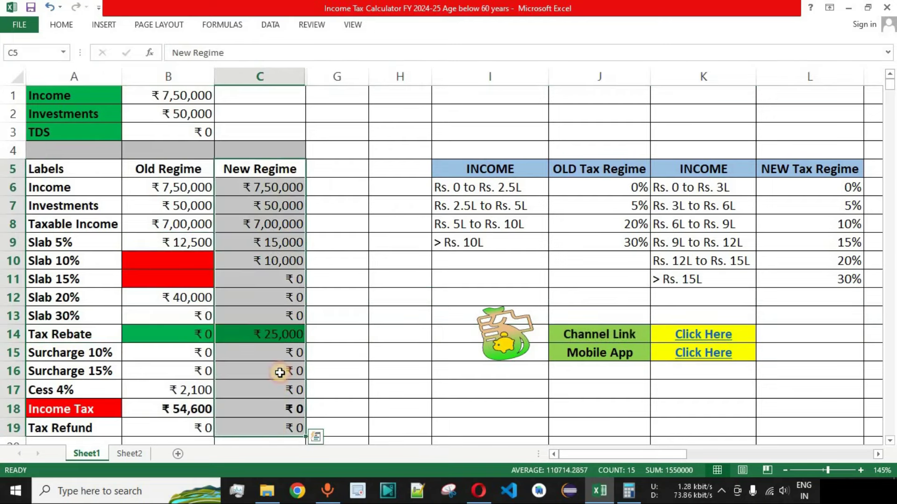
pyautogui.click(281, 337)
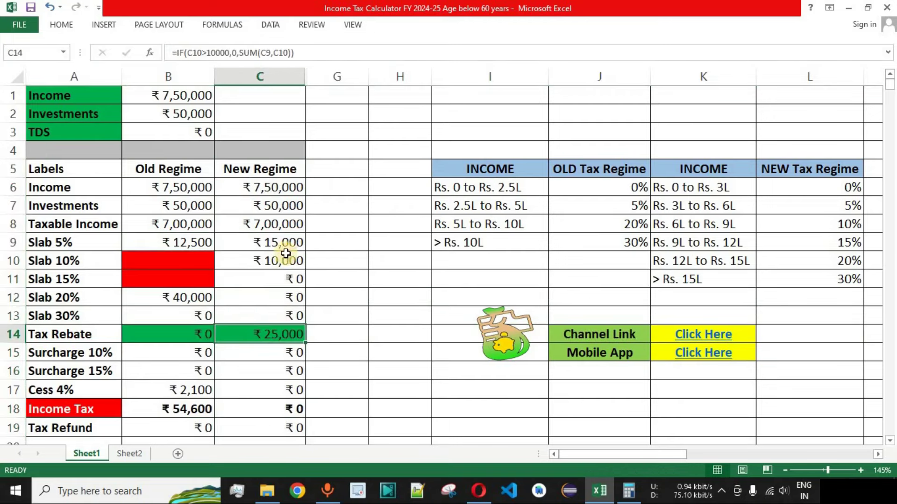
# Step: Sum the new regime Slab 5% and Slab 10% amounts to compare with its Tax Rebate, and check its Income Tax and Taxable Income
pyautogui.click(74, 258)
pyautogui.moveTo(285, 241); pyautogui.dragTo(288, 265)
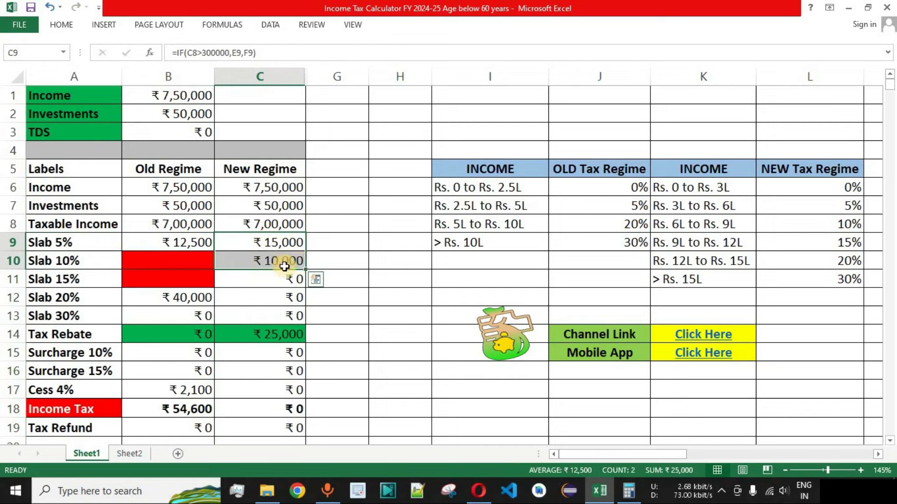
pyautogui.click(14, 409)
pyautogui.click(285, 407)
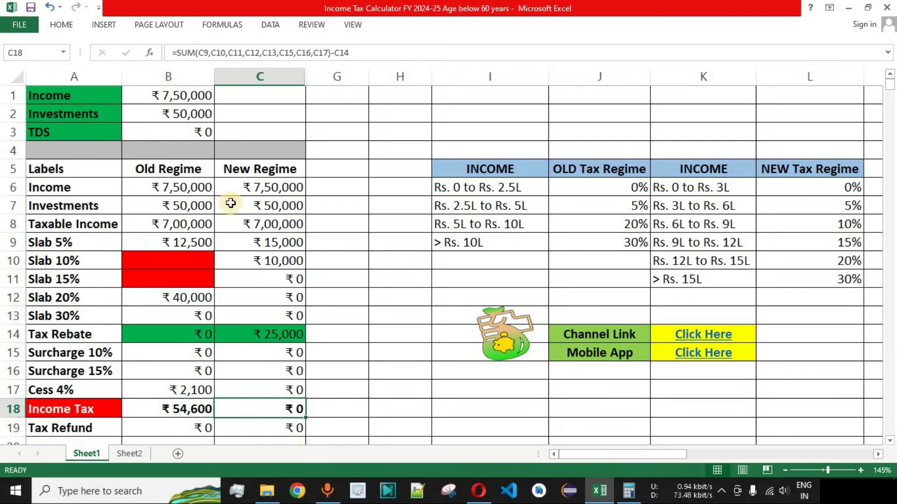
pyautogui.click(286, 225)
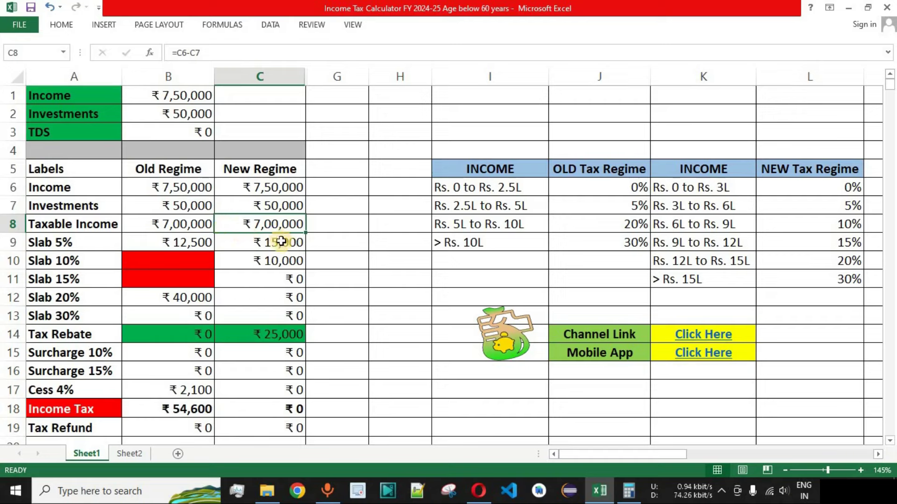
pyautogui.moveTo(291, 171); pyautogui.dragTo(273, 427)
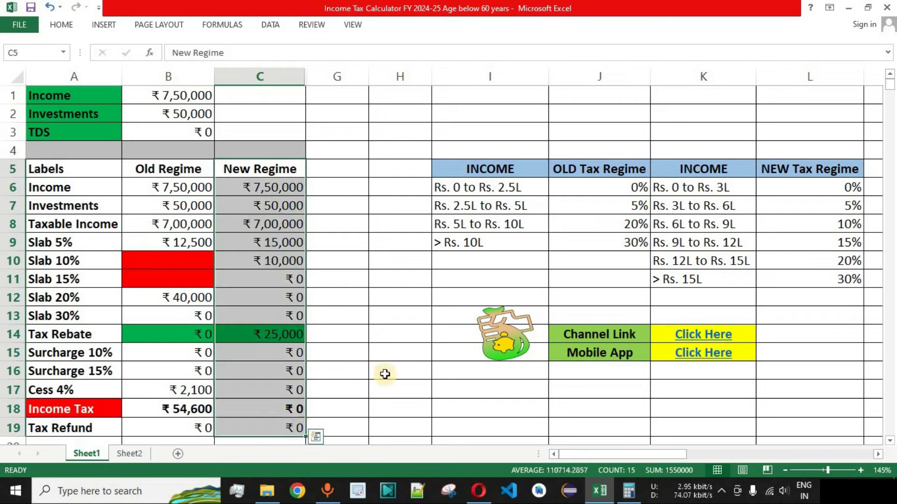
# Step: Review the old regime column, checking its Taxable Income and Income Tax cells
pyautogui.moveTo(190, 172); pyautogui.dragTo(167, 224)
pyautogui.click(166, 224)
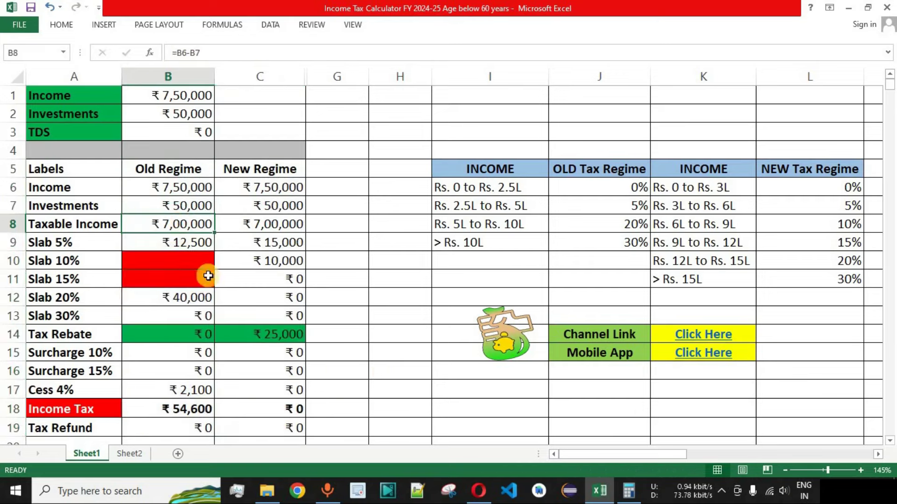
pyautogui.click(205, 405)
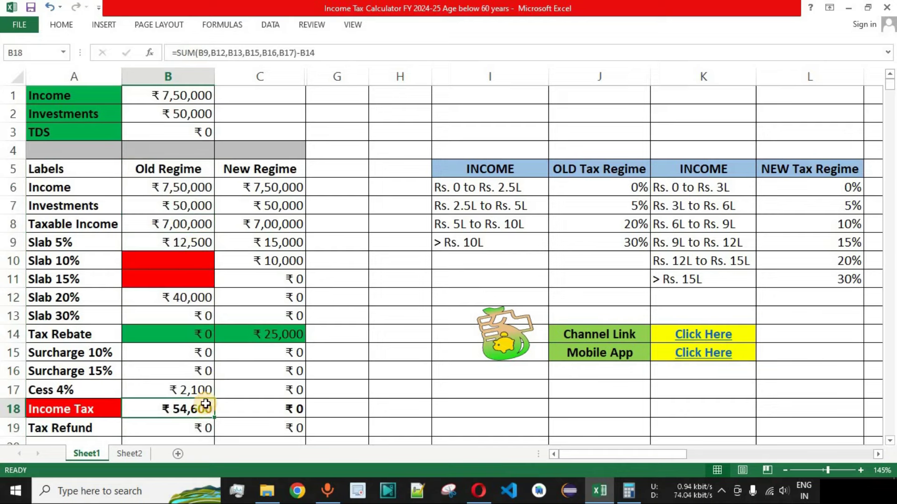
pyautogui.moveTo(185, 171); pyautogui.dragTo(207, 428)
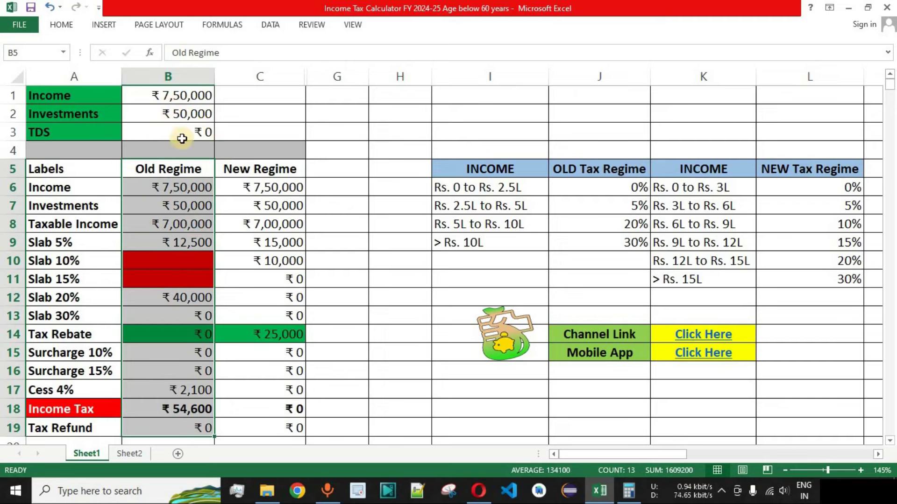
pyautogui.click(175, 224)
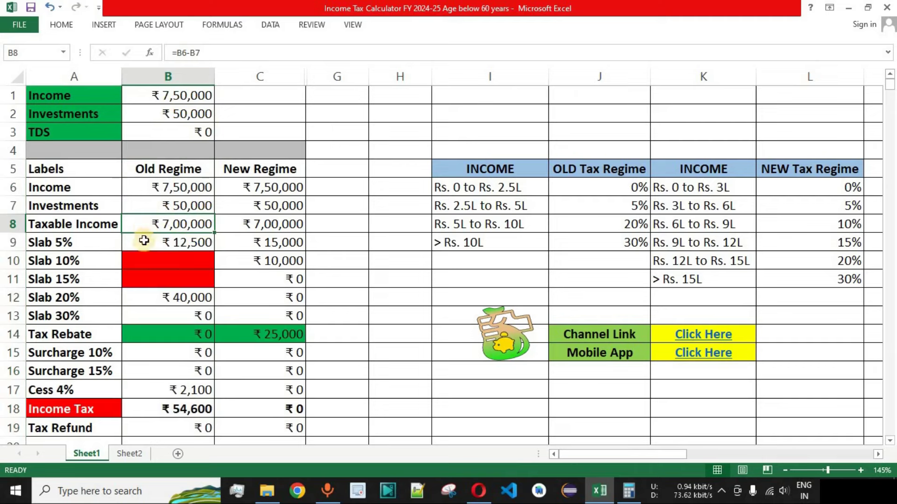
# Step: Review the Income and Investments input cells and set the Investments in B2 to 250000
pyautogui.click(193, 95)
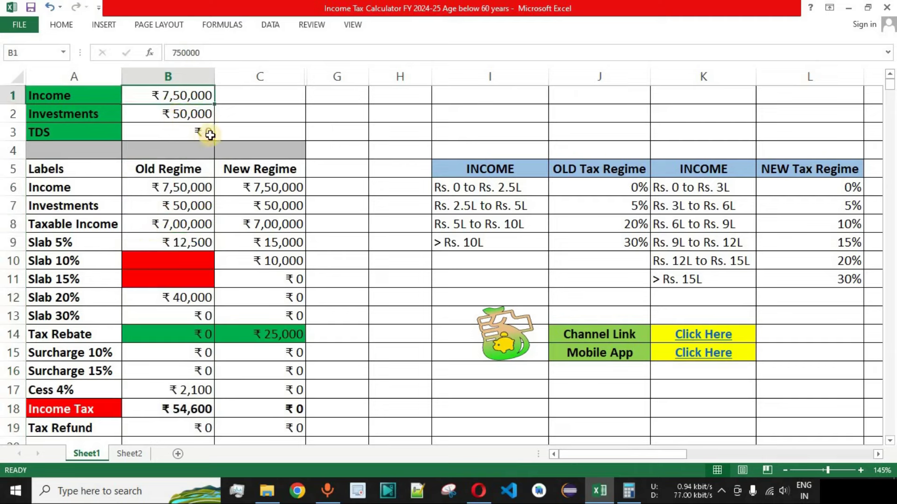
pyautogui.click(83, 114)
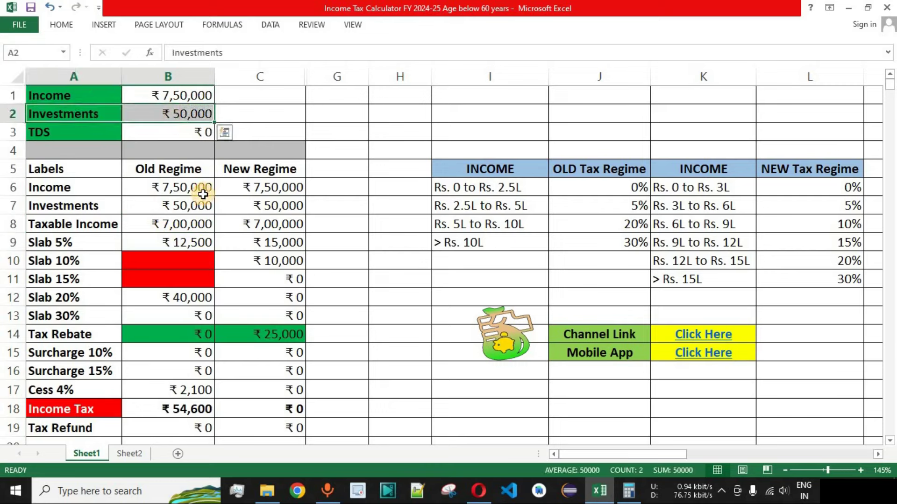
pyautogui.click(208, 112)
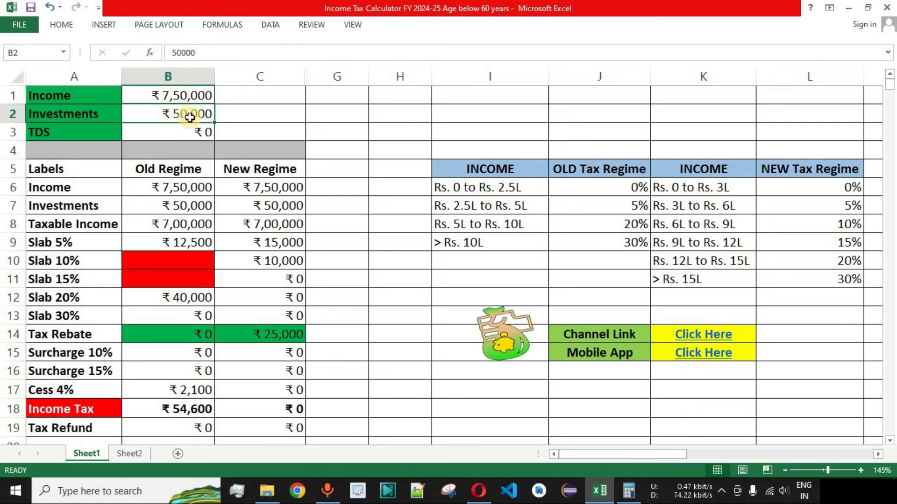
pyautogui.write('2')
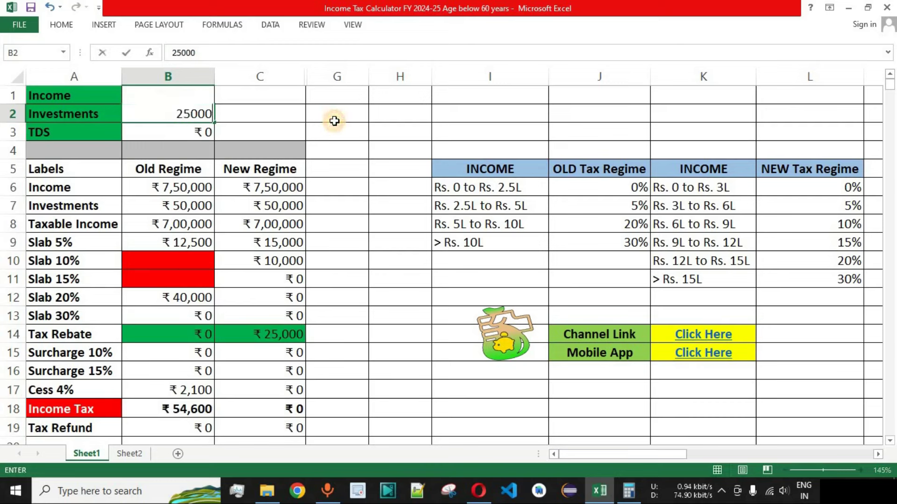
pyautogui.press('Return')
# Step: Check the old regime Taxable Income and Tax Rebate, and compare the Income Tax of both regimes
pyautogui.moveTo(77, 224); pyautogui.dragTo(135, 224)
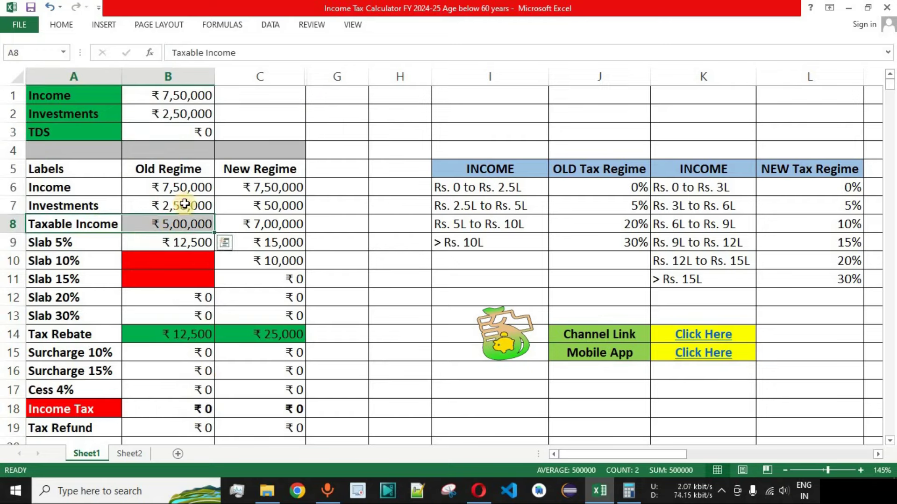
pyautogui.click(82, 334)
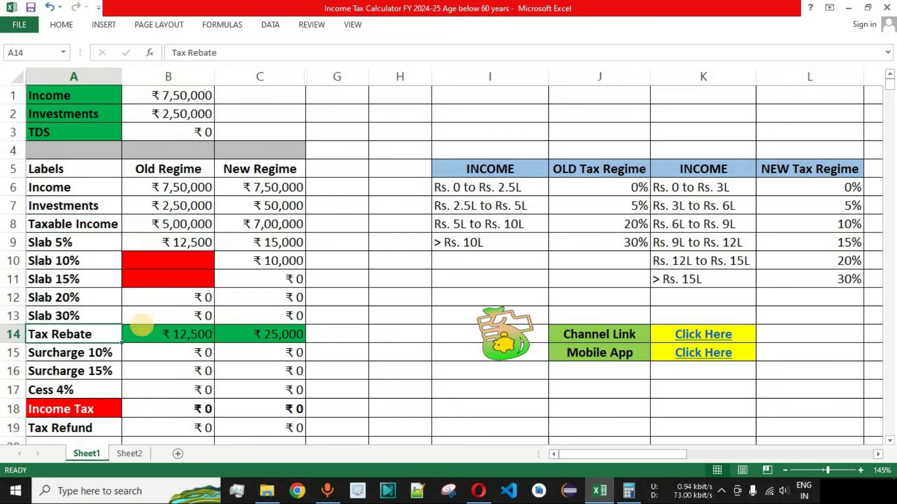
pyautogui.click(184, 336)
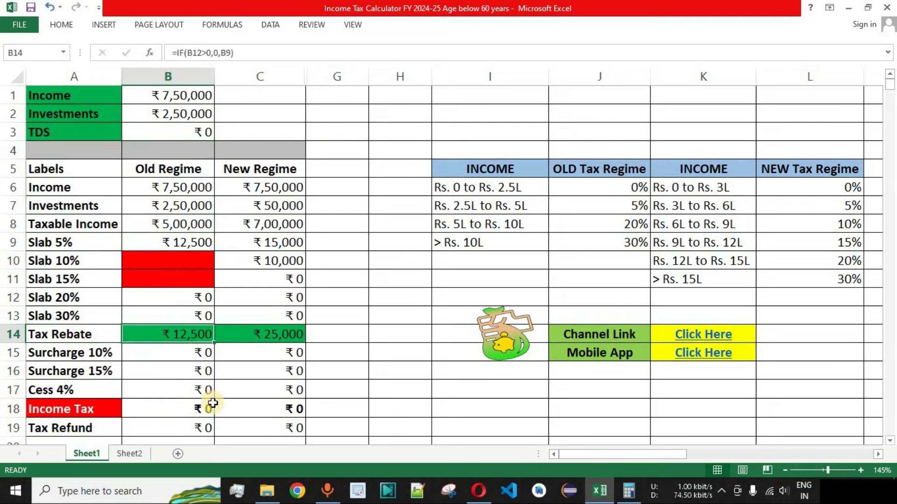
pyautogui.moveTo(82, 409); pyautogui.dragTo(257, 414)
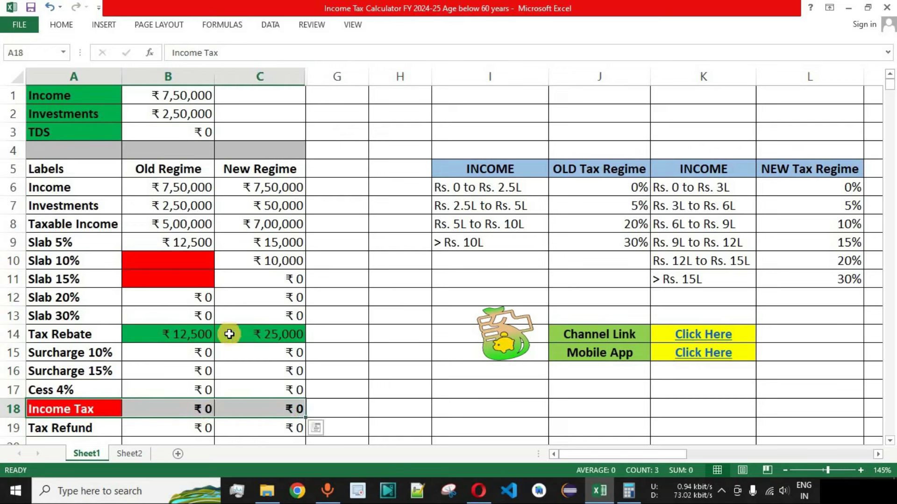
# Step: Set the Income in B1 to 1000000 and the Investments in B2 to 50000
pyautogui.click(189, 96)
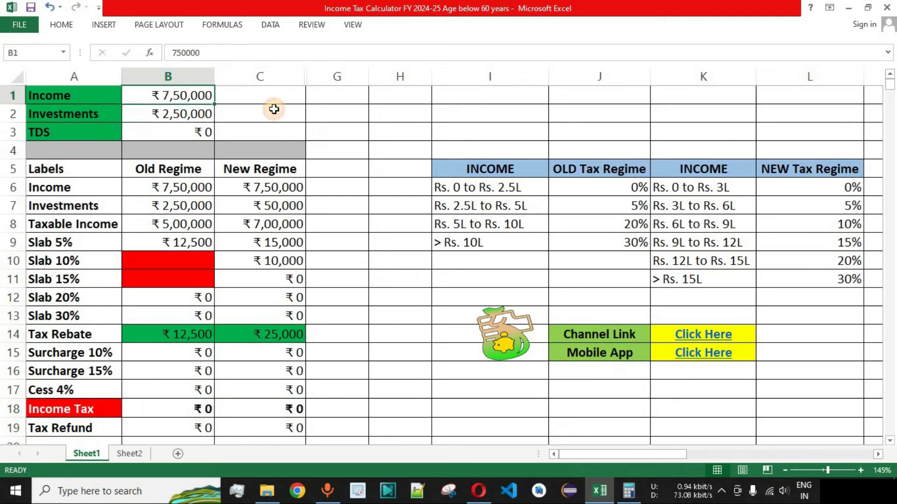
pyautogui.write('1000000')
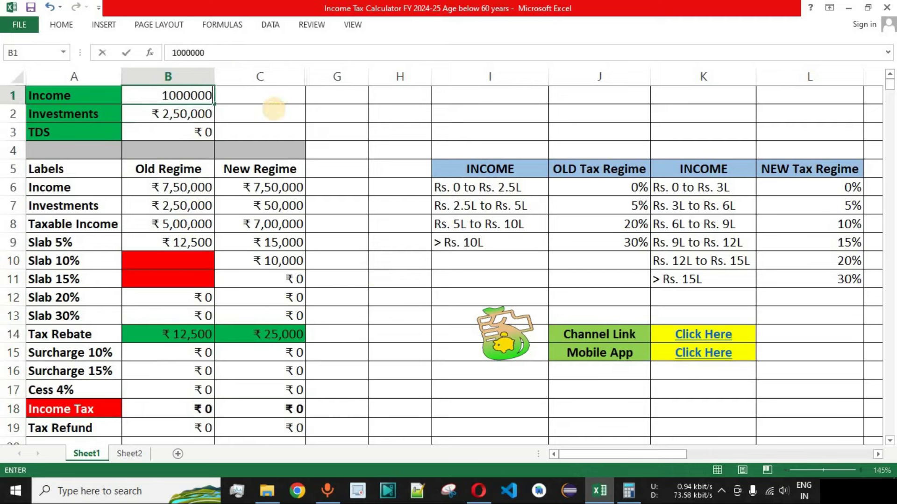
pyautogui.press('Return')
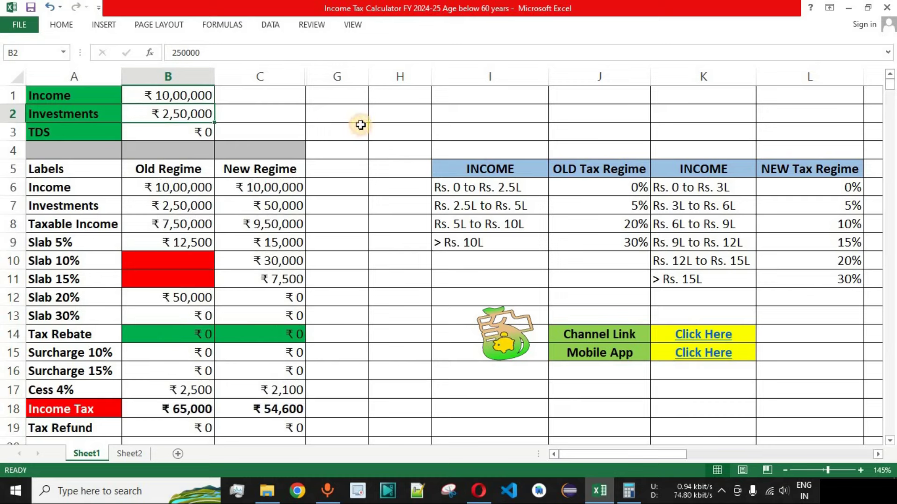
pyautogui.write('50000')
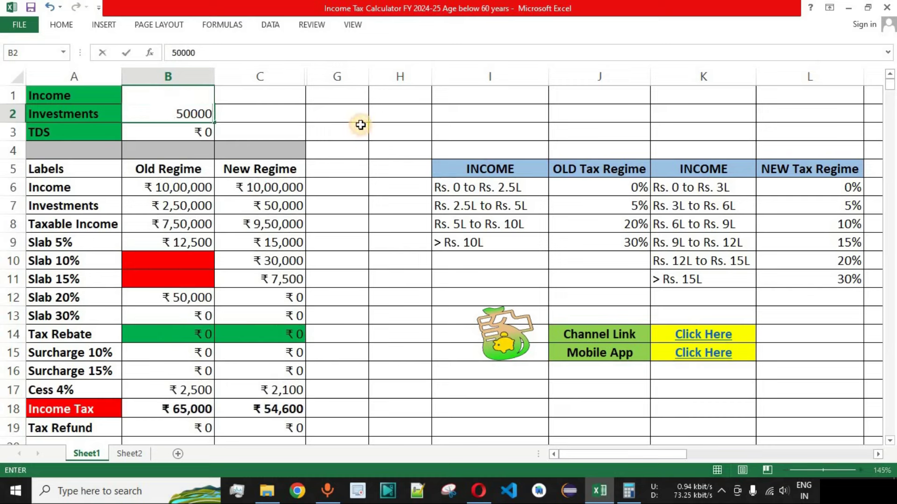
pyautogui.press('Return')
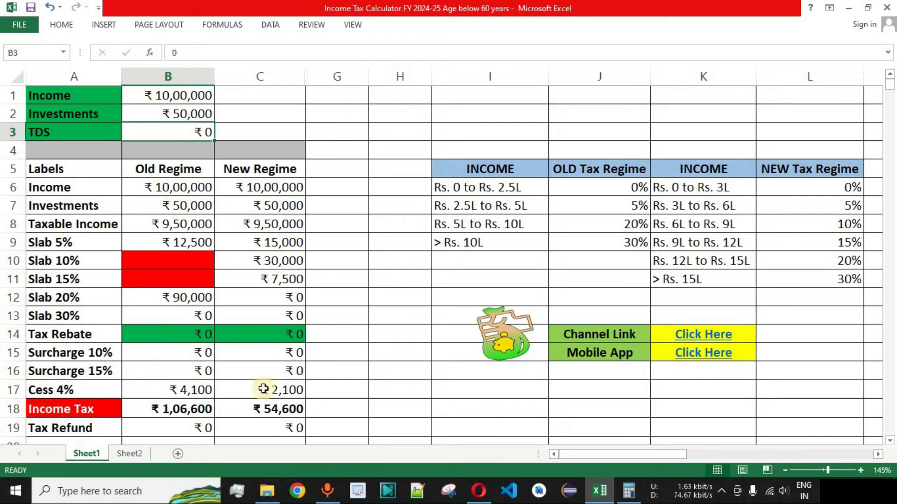
# Step: Compare the old and new regime columns, and check the Investments input and the old regime Income Tax
pyautogui.moveTo(176, 173); pyautogui.dragTo(178, 415)
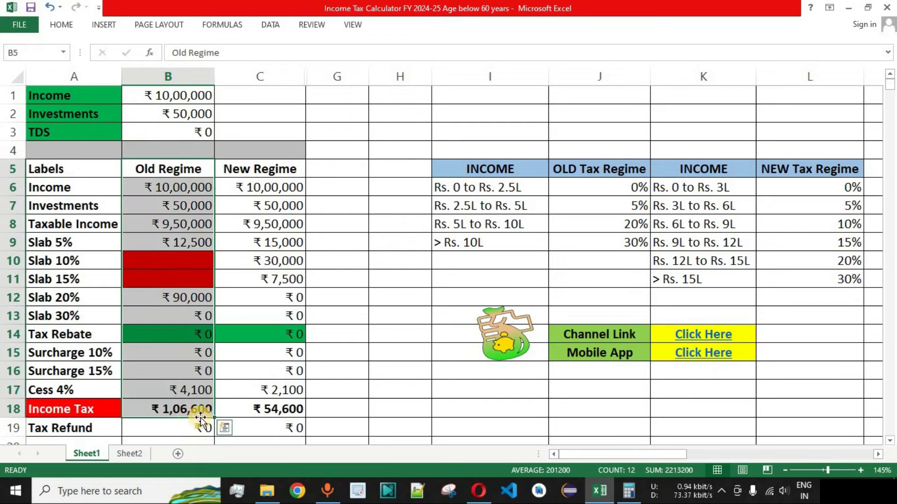
pyautogui.click(278, 169)
pyautogui.moveTo(278, 213); pyautogui.dragTo(286, 409)
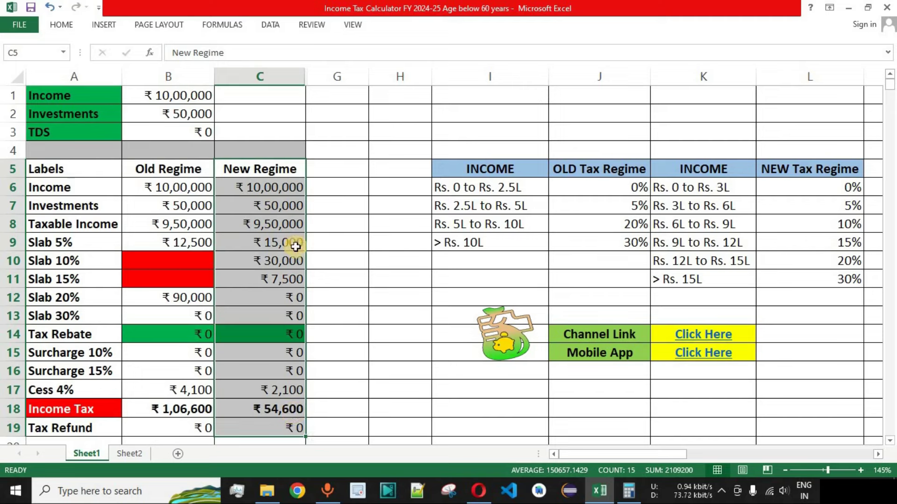
pyautogui.moveTo(282, 174); pyautogui.dragTo(271, 425)
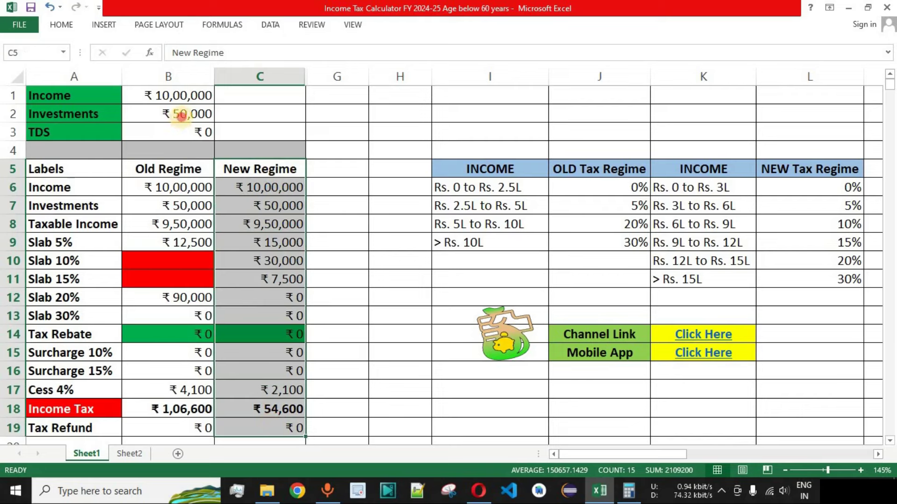
pyautogui.click(181, 116)
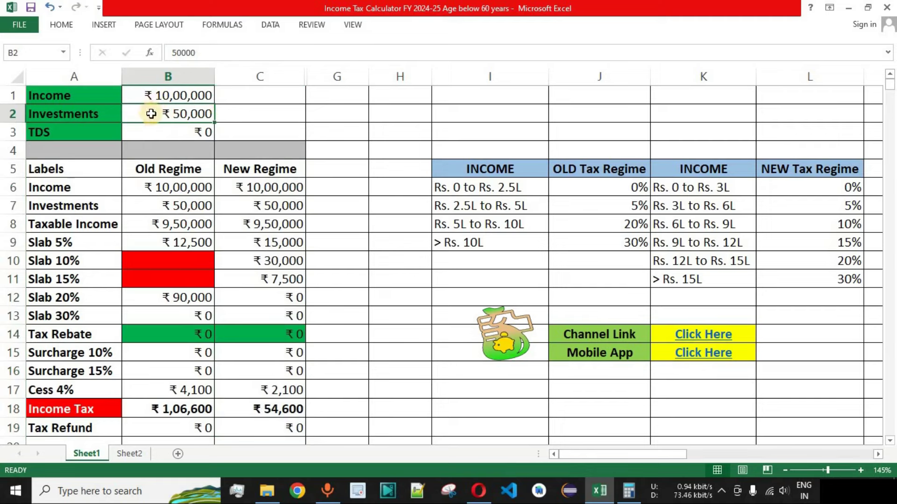
pyautogui.click(191, 410)
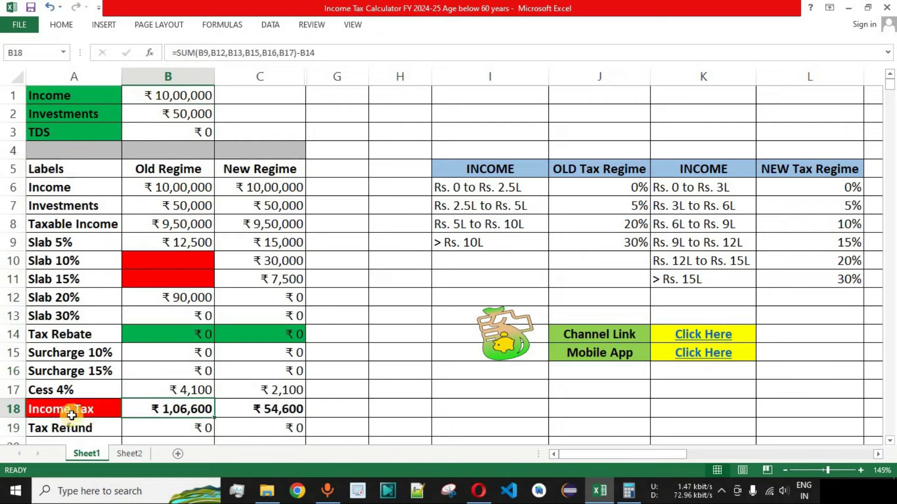
pyautogui.moveTo(86, 410); pyautogui.dragTo(211, 412)
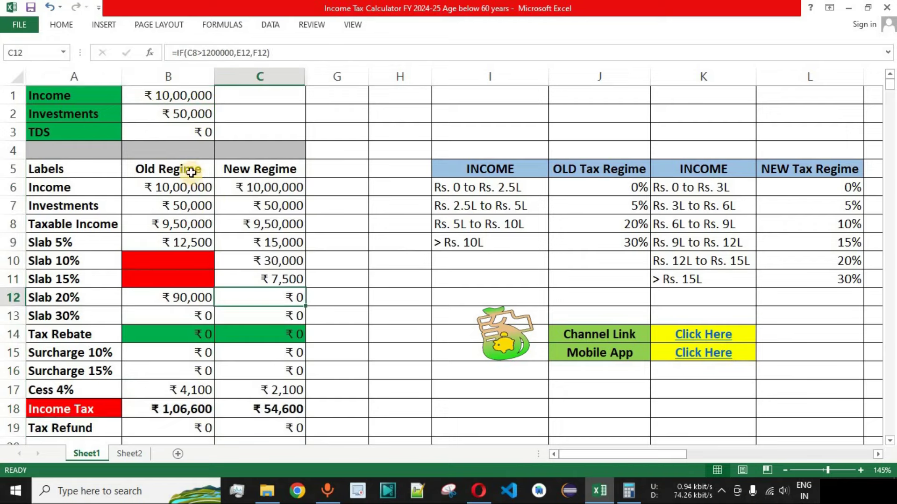
pyautogui.moveTo(192, 173); pyautogui.dragTo(276, 427)
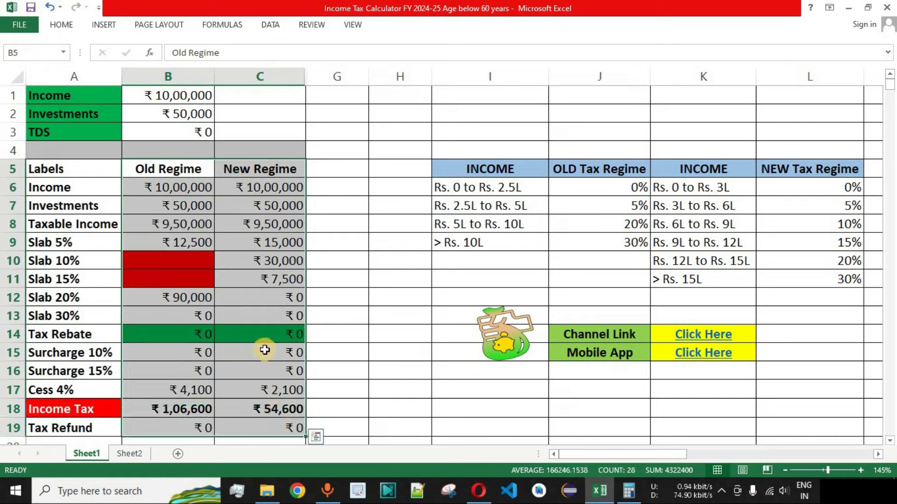
# Step: Switch to the Opera browser, search the web for "fincalc blog" and open the FinCalC Blog home page
pyautogui.click(479, 491)
pyautogui.click(156, 13)
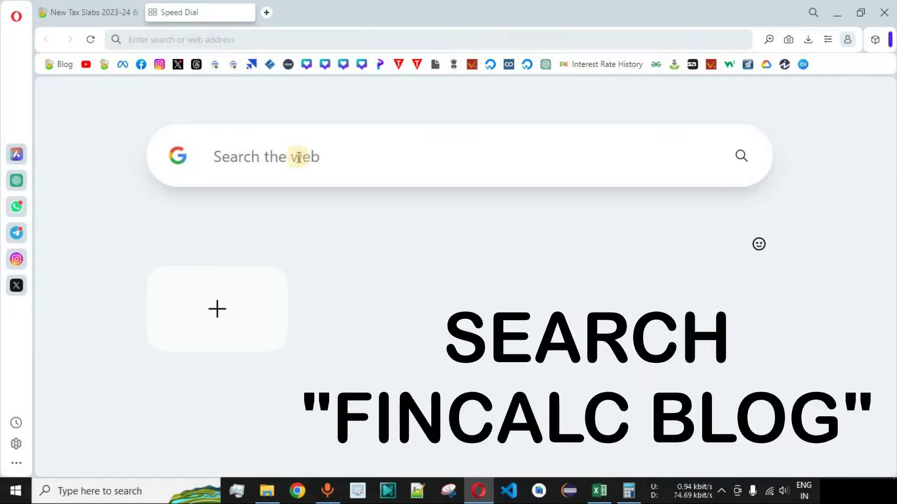
pyautogui.click(308, 159)
pyautogui.write('fincalc blog')
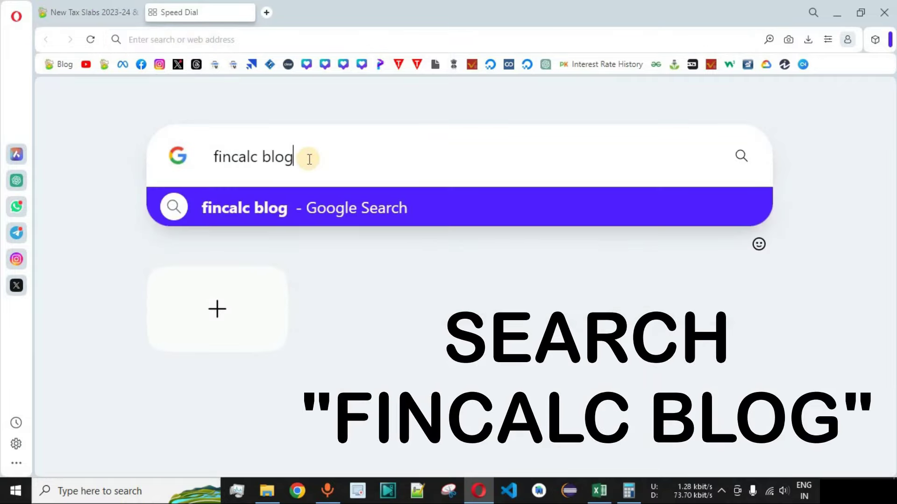
pyautogui.press('Return')
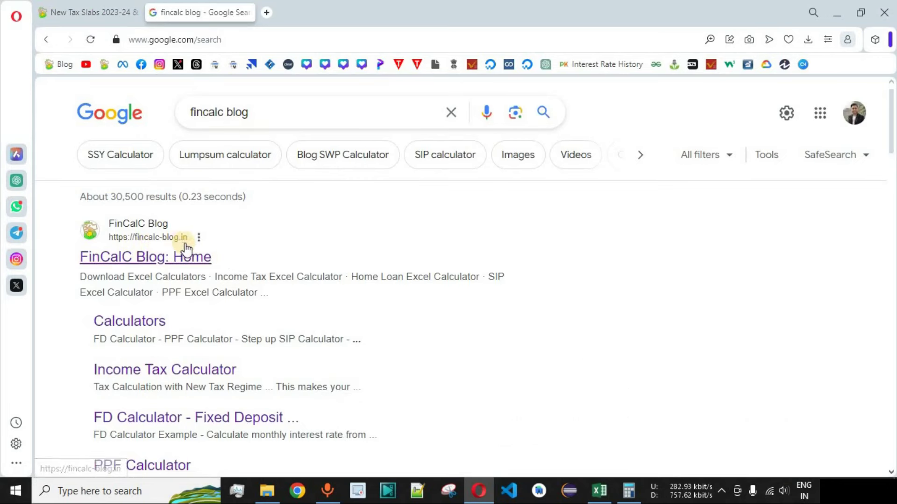
pyautogui.click(129, 264)
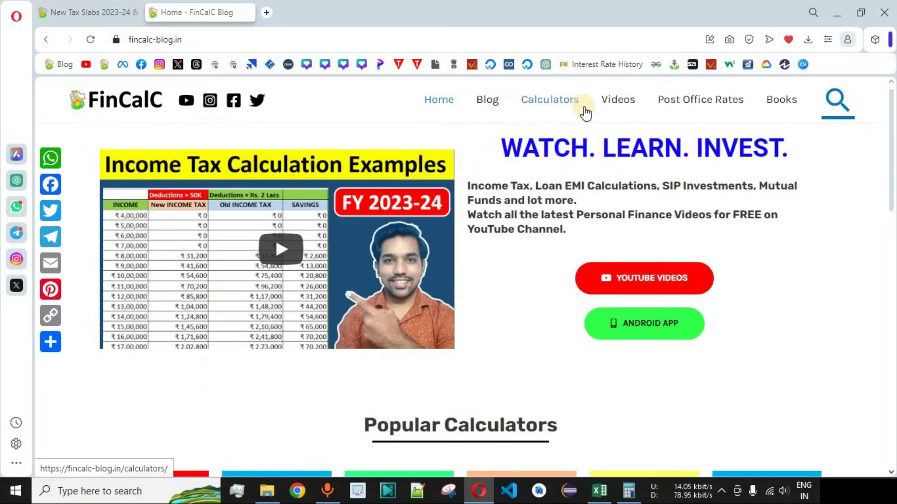
# Step: Open the blog's Calculators page and look through the calculators offered there
pyautogui.click(546, 108)
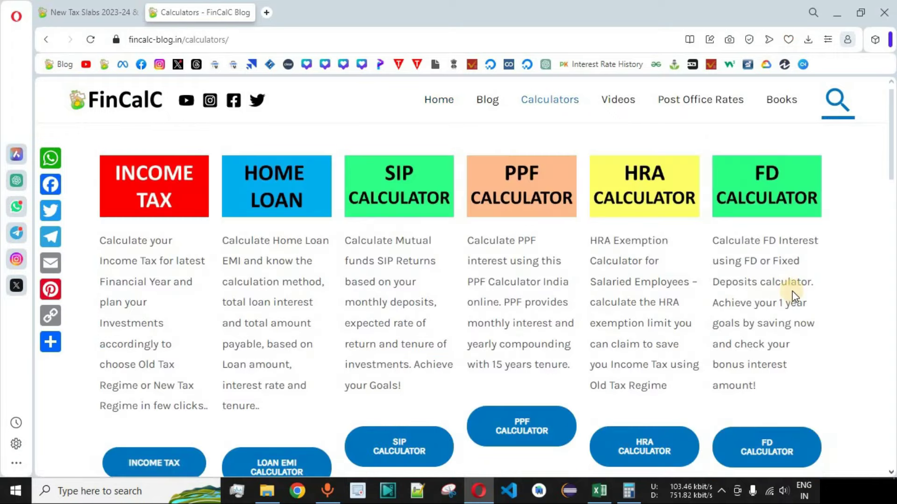
pyautogui.scroll(-10, 794, 295)
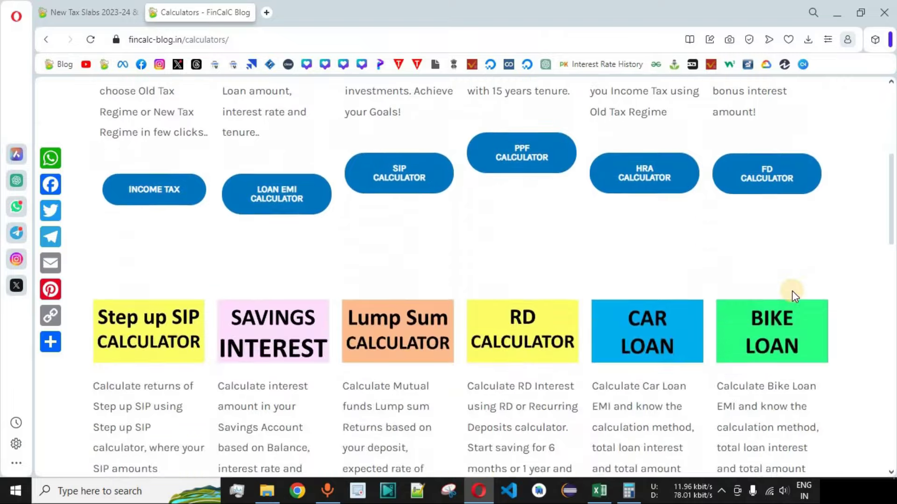
pyautogui.scroll(10, 794, 296)
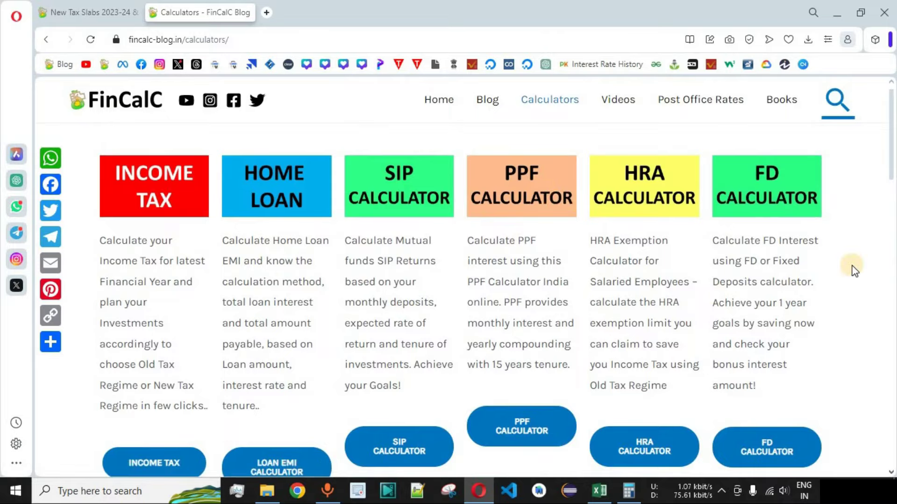
pyautogui.scroll(-8, 853, 271)
pyautogui.scroll(-10, 853, 271)
pyautogui.scroll(6, 853, 271)
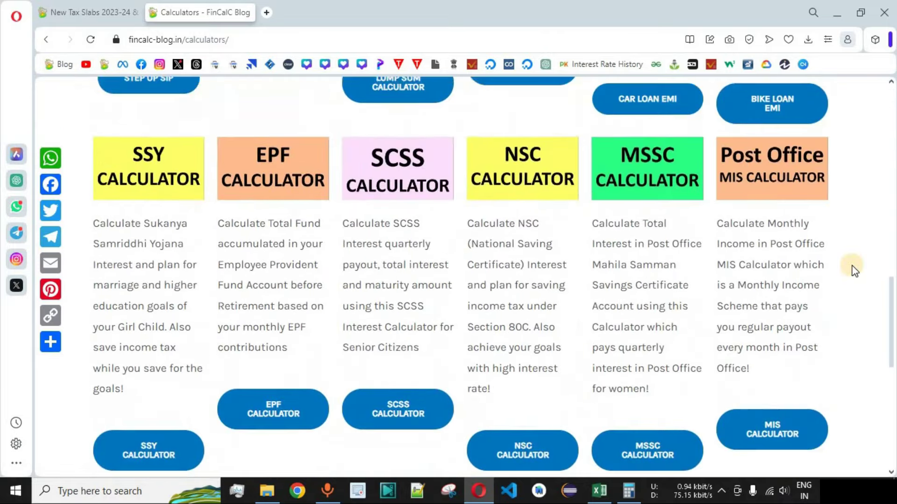
pyautogui.scroll(12, 853, 271)
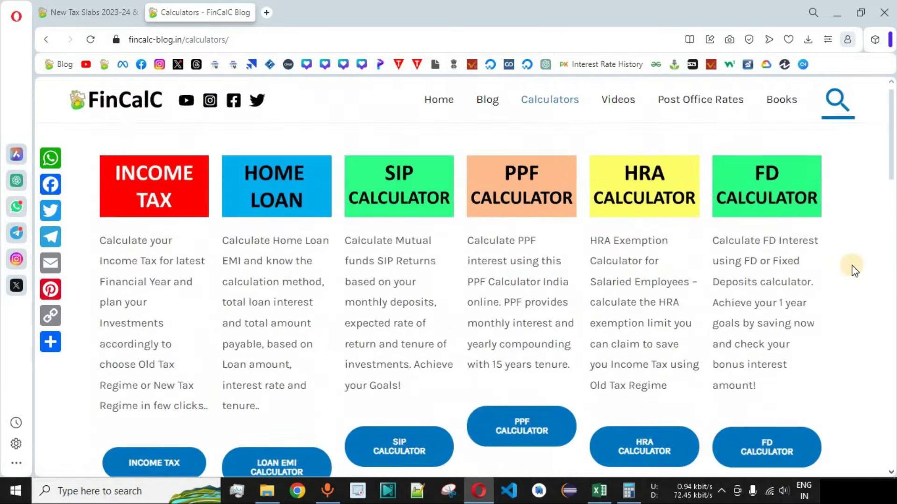
# Step: Open the Income Tax calculator and check the financial years named in its page title
pyautogui.click(160, 183)
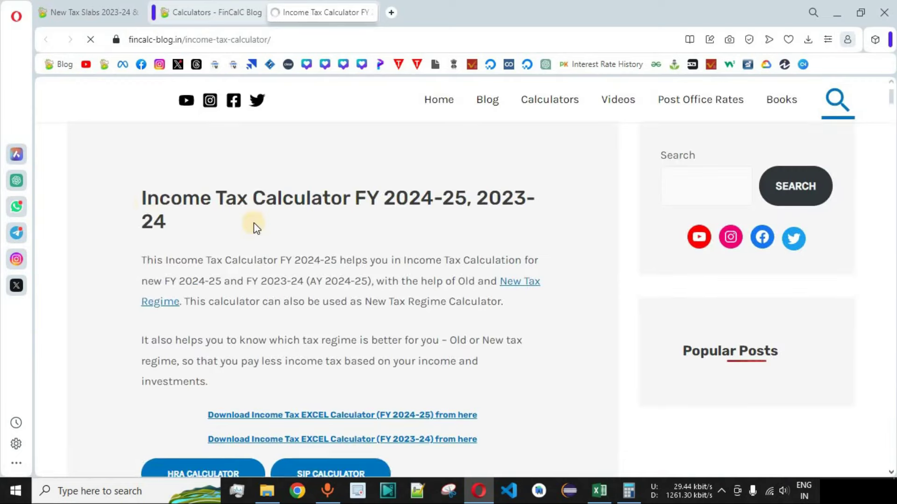
pyautogui.moveTo(147, 199); pyautogui.dragTo(468, 196)
pyautogui.click(361, 277)
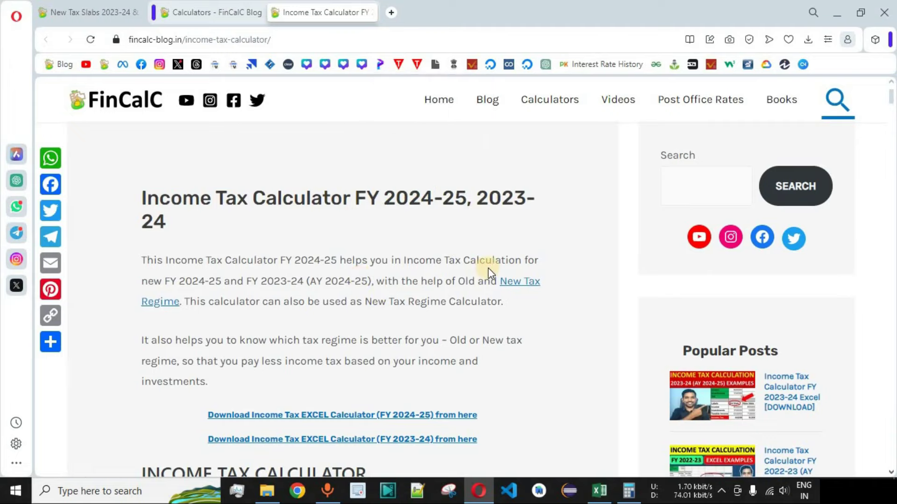
# Step: Fill in the online calculator for FY 2024-25 (NEW), age 0 - 60 and Salaried, with an Income from Salary of 1000000
pyautogui.scroll(-7, 489, 267)
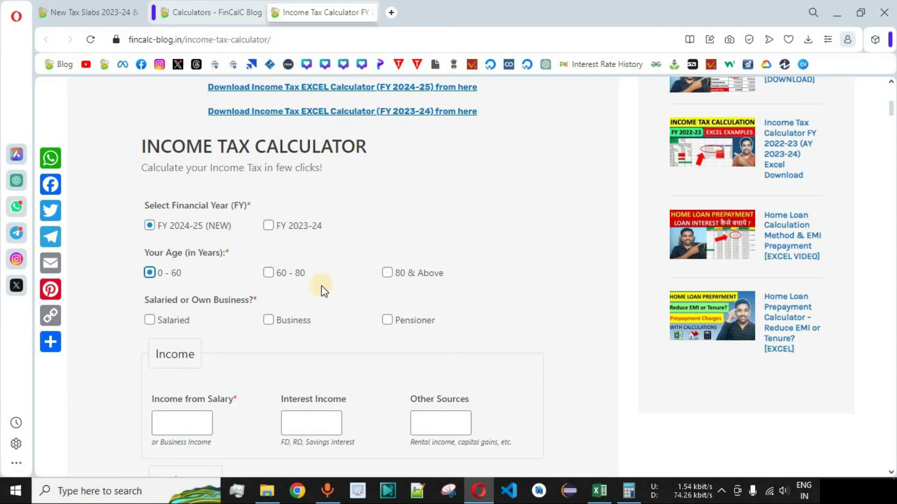
pyautogui.scroll(-2, 541, 266)
pyautogui.click(150, 254)
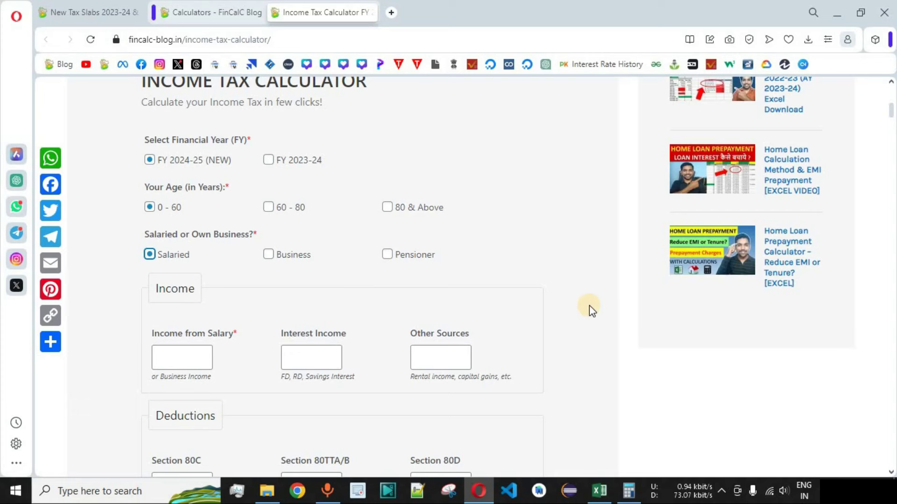
pyautogui.scroll(-3, 589, 305)
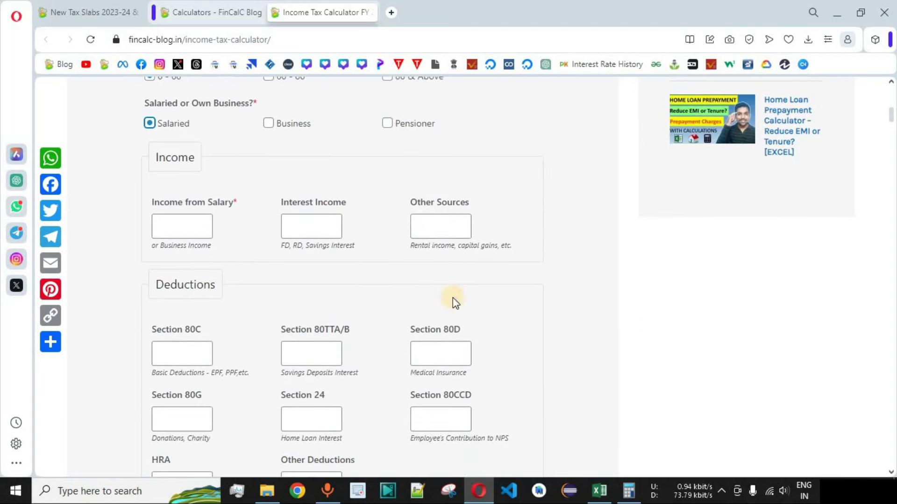
pyautogui.click(167, 226)
pyautogui.write('1000000')
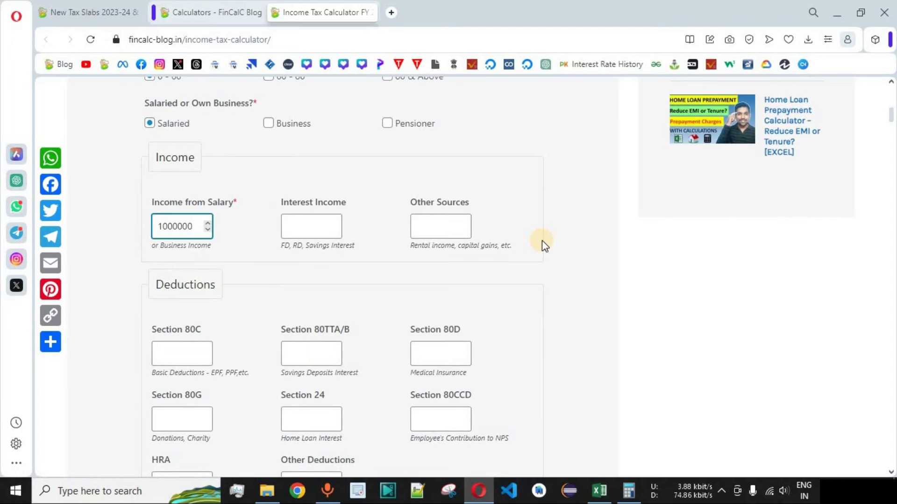
# Step: Review the Old Tax Regime and New Tax Regime results in the online calculator's Income Tax section
pyautogui.scroll(-4, 542, 241)
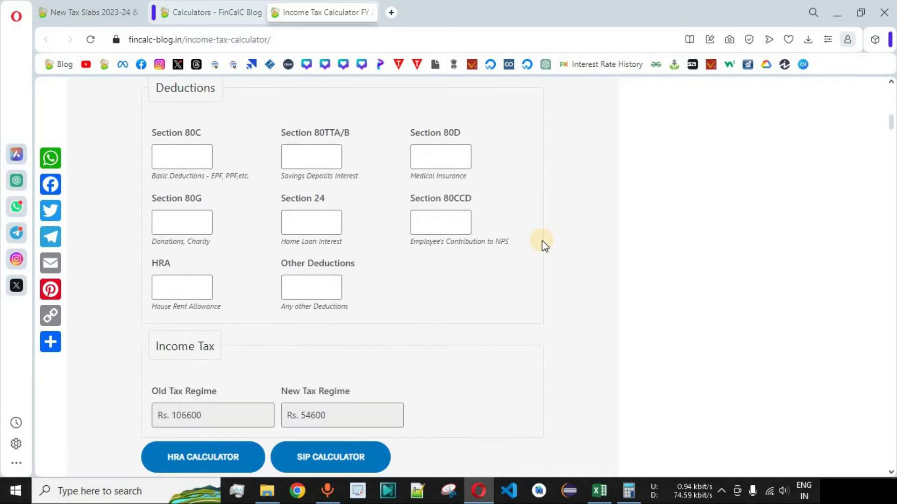
pyautogui.scroll(-1, 189, 333)
pyautogui.moveTo(202, 326); pyautogui.dragTo(204, 325)
pyautogui.moveTo(288, 326); pyautogui.dragTo(341, 326)
pyautogui.click(585, 309)
pyautogui.click(567, 300)
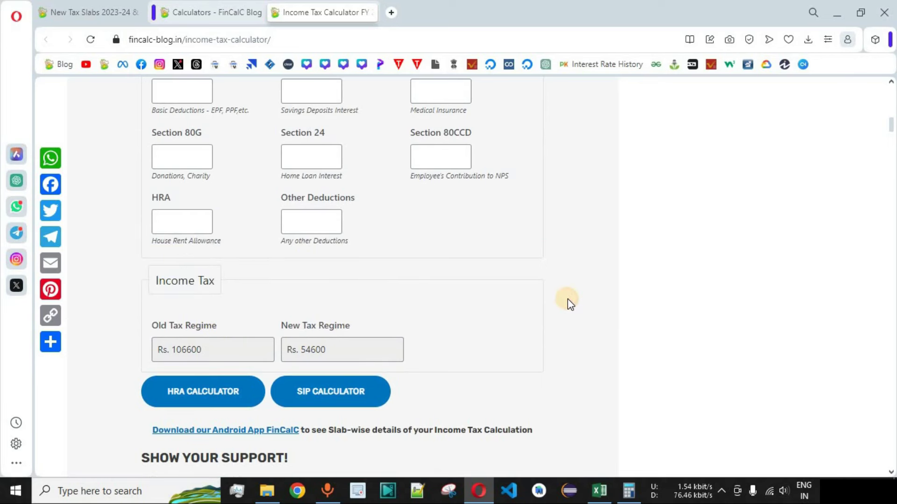
# Step: Compare the online Income Tax results with cells B18 and C18 in the Excel workbook, switching between both windows
pyautogui.moveTo(202, 350); pyautogui.dragTo(174, 351)
pyautogui.hotkey('alt', 'Tab')
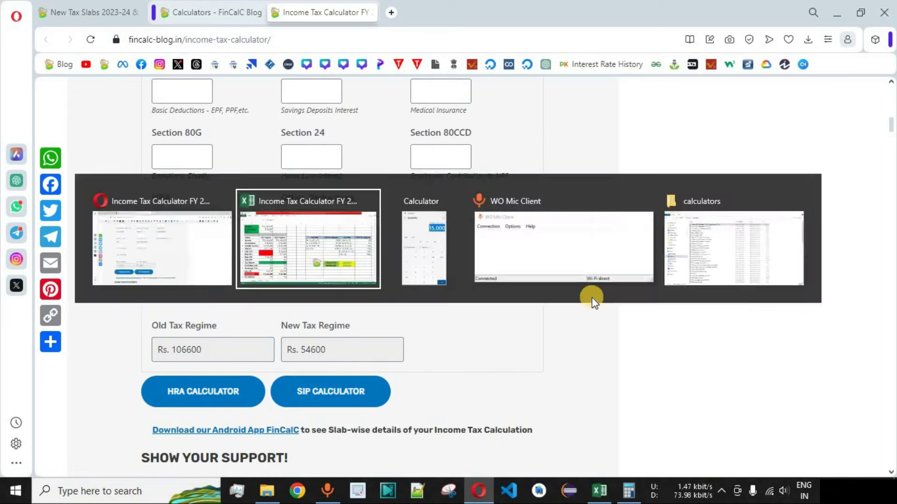
pyautogui.click(196, 409)
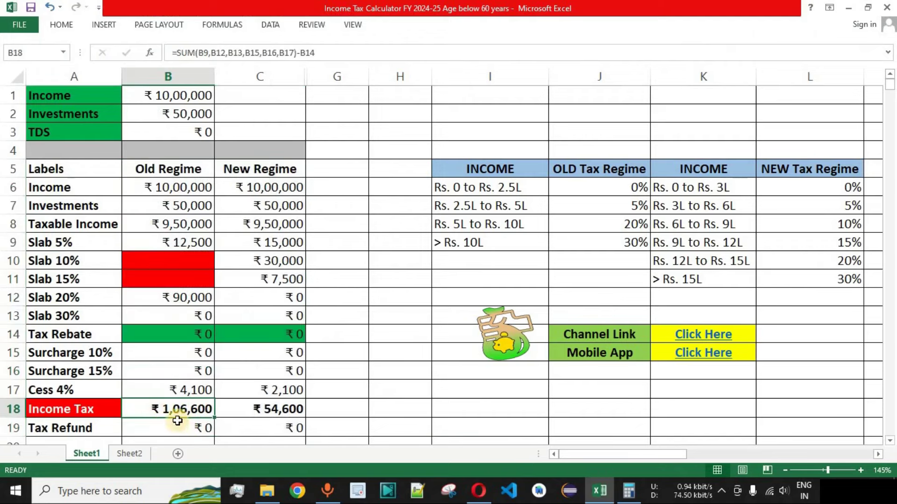
pyautogui.click(275, 415)
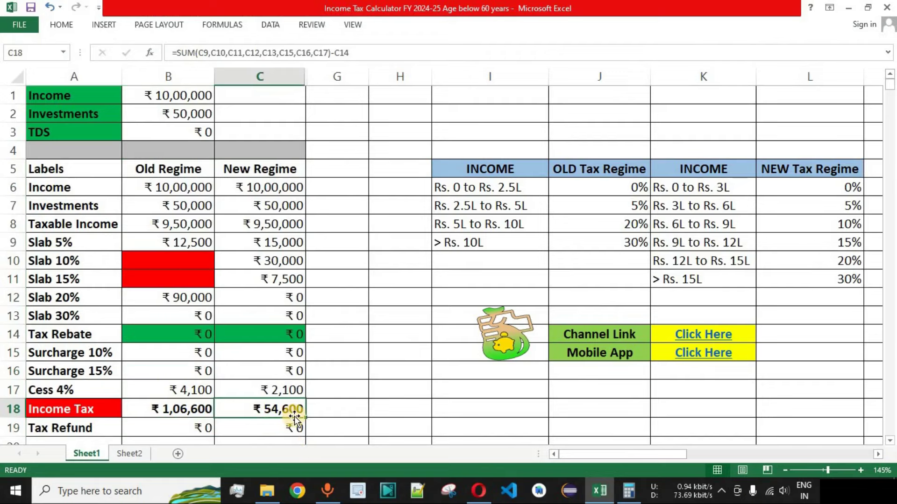
pyautogui.hotkey('alt', 'Tab')
pyautogui.doubleClick(306, 350)
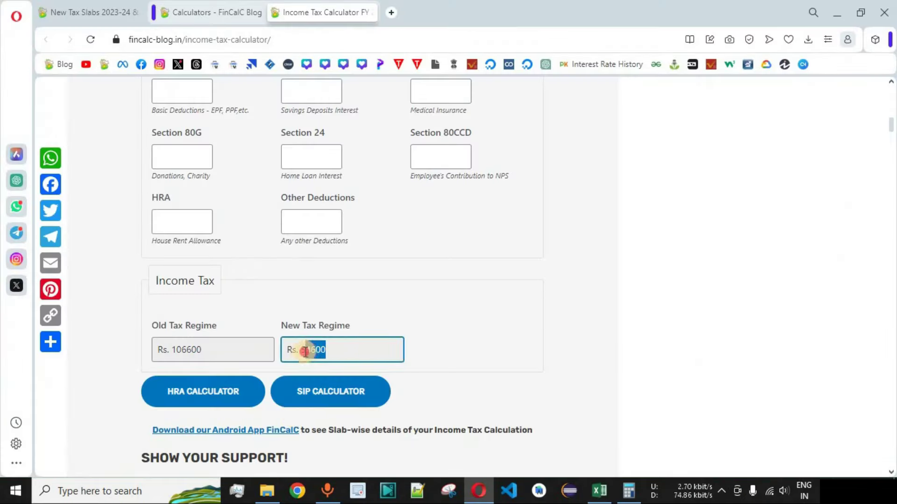
pyautogui.click(577, 322)
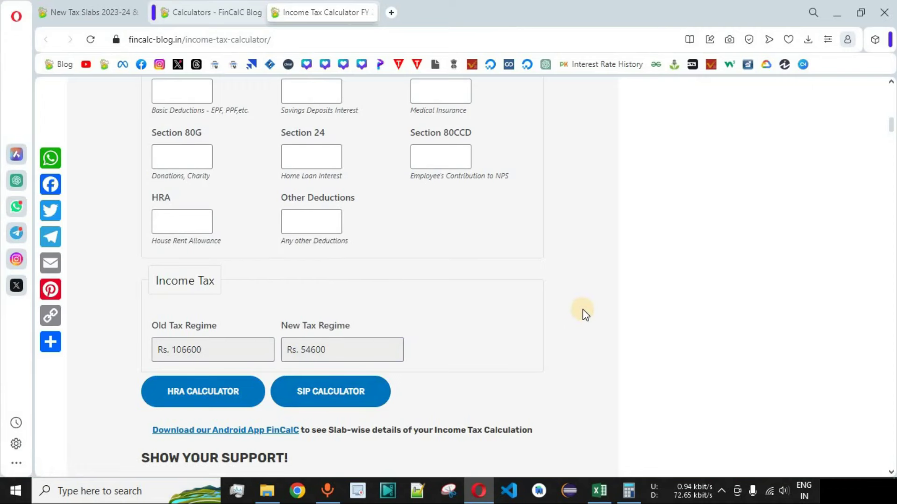
# Step: Examine the online calculator's page address, its Deductions fields and its Income Tax results
pyautogui.scroll(1, 585, 314)
pyautogui.click(303, 39)
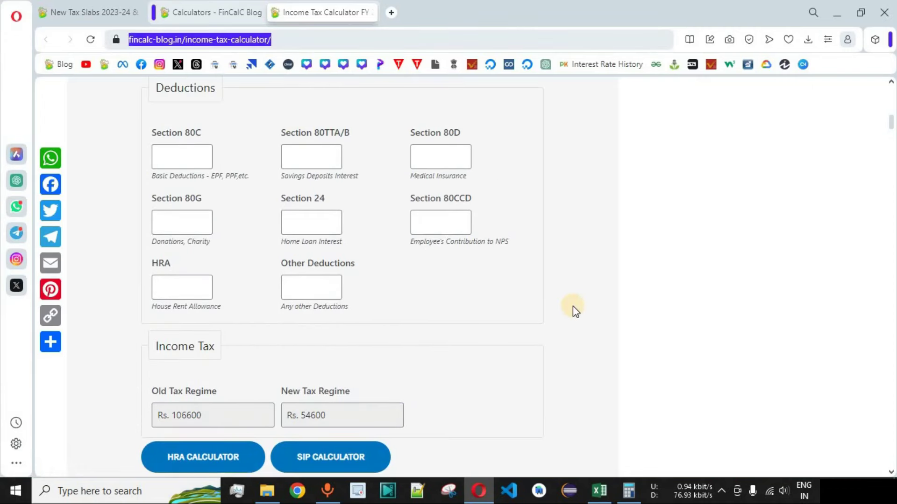
pyautogui.scroll(5, 584, 308)
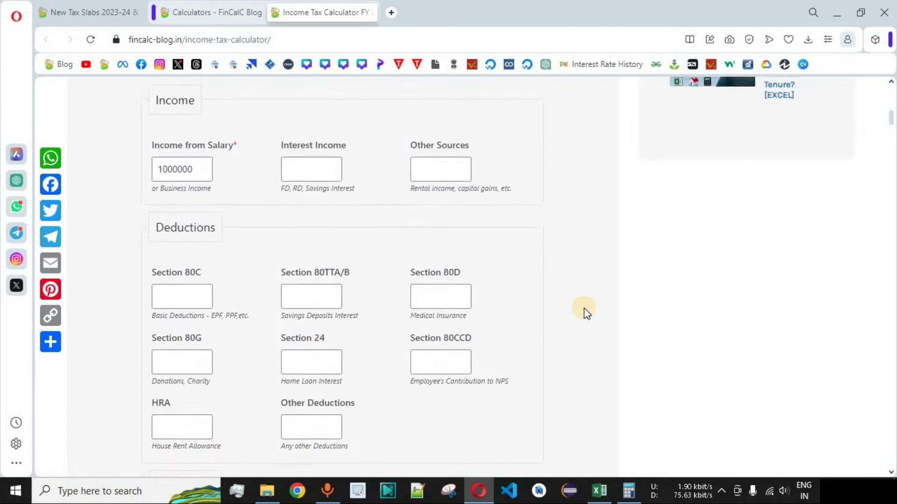
pyautogui.scroll(-3, 583, 308)
pyautogui.scroll(-2, 584, 308)
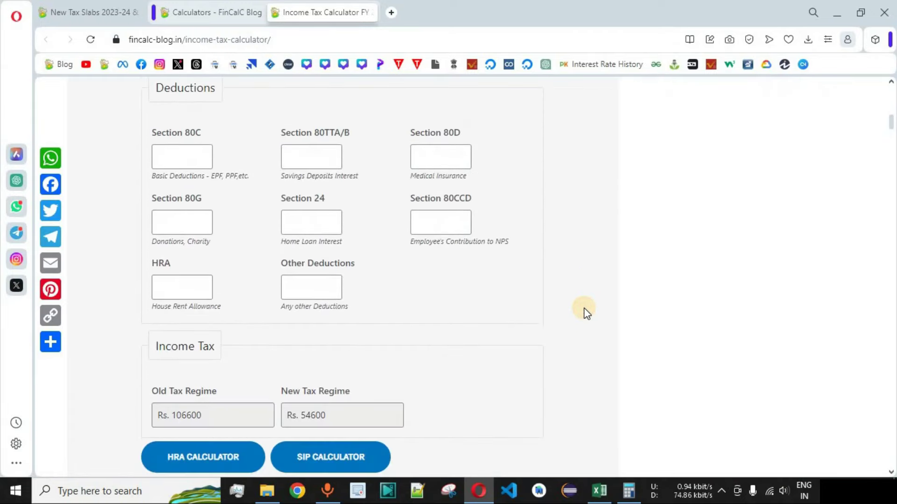
pyautogui.scroll(1, 584, 308)
pyautogui.moveTo(164, 154); pyautogui.dragTo(210, 156)
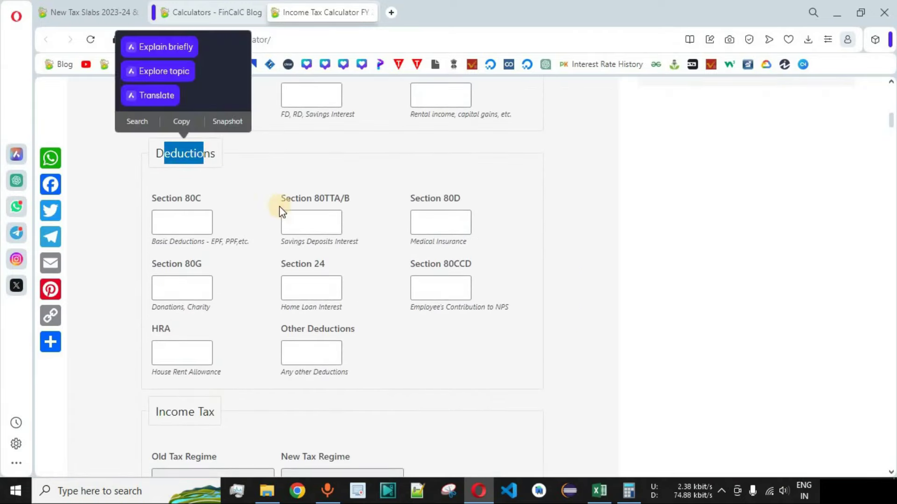
pyautogui.click(568, 225)
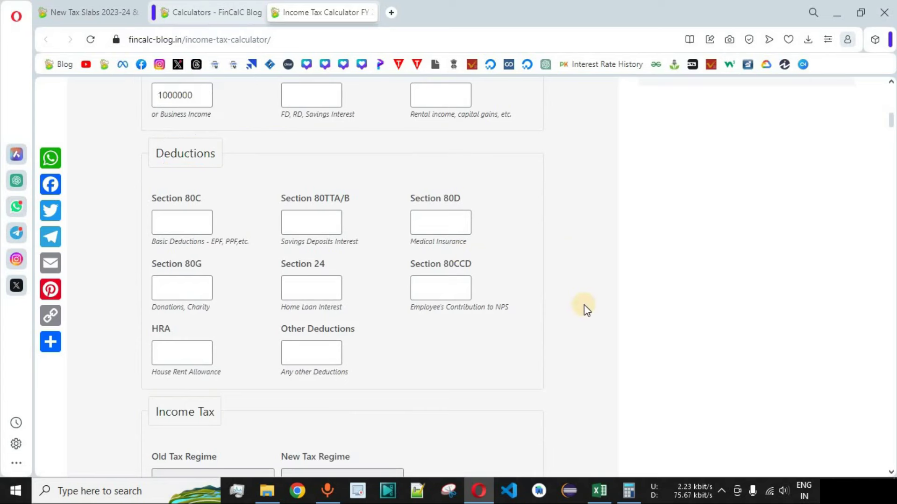
pyautogui.scroll(-3, 583, 307)
pyautogui.moveTo(163, 327); pyautogui.dragTo(210, 325)
pyautogui.click(604, 269)
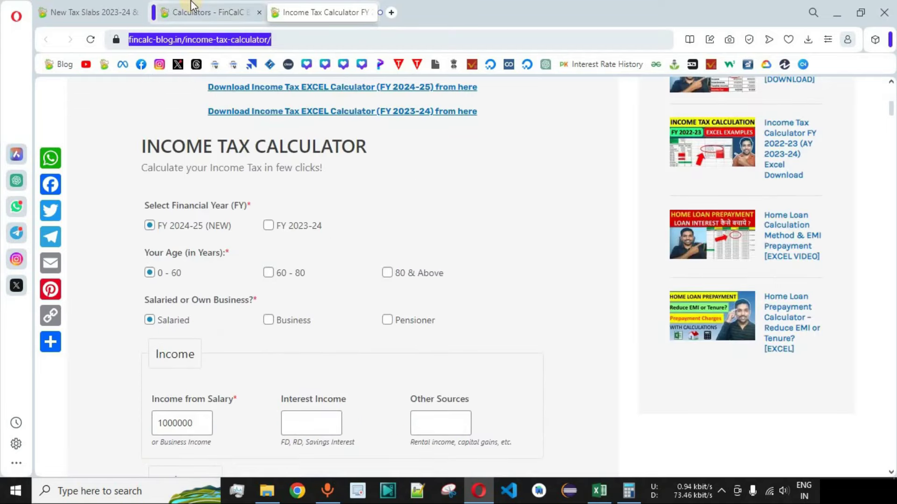
# Step: Go back to the Calculators page and look through the other calculators listed there
pyautogui.click(192, 7)
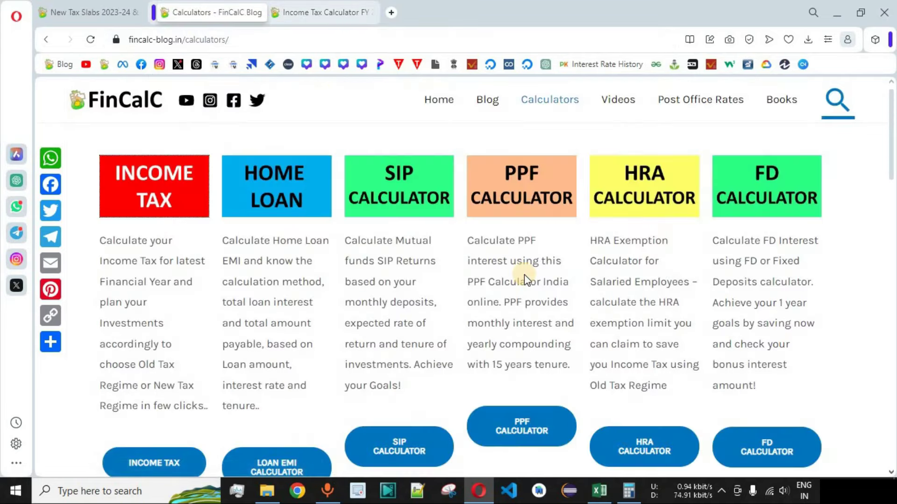
pyautogui.click(839, 277)
pyautogui.scroll(-10, 840, 279)
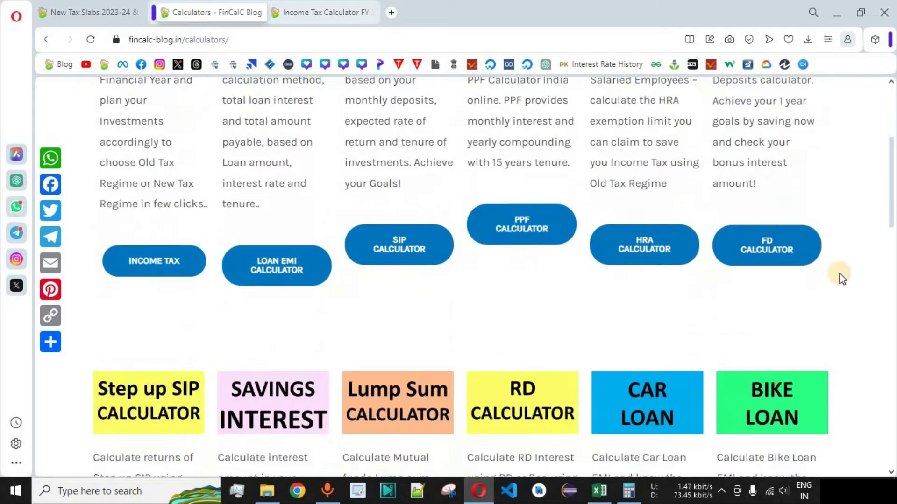
pyautogui.scroll(-1, 841, 278)
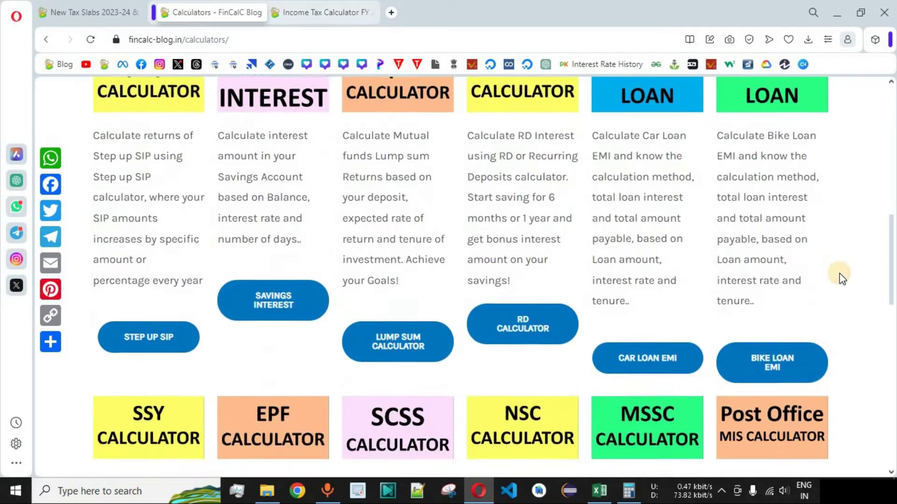
pyautogui.scroll(8, 841, 276)
# Step: Glance at the Excel workbook, then return to the online Income Tax Calculator page and locate its FY 2024-25 Excel download link
pyautogui.click(601, 493)
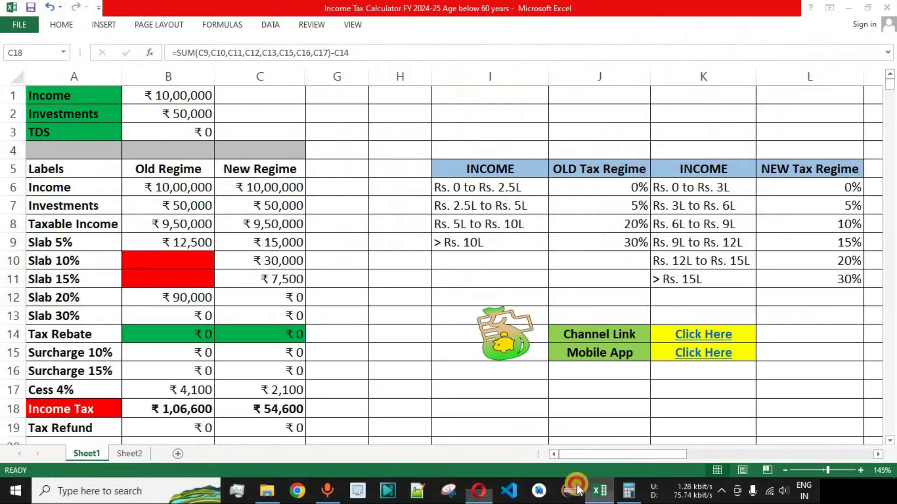
pyautogui.click(248, 210)
pyautogui.click(479, 491)
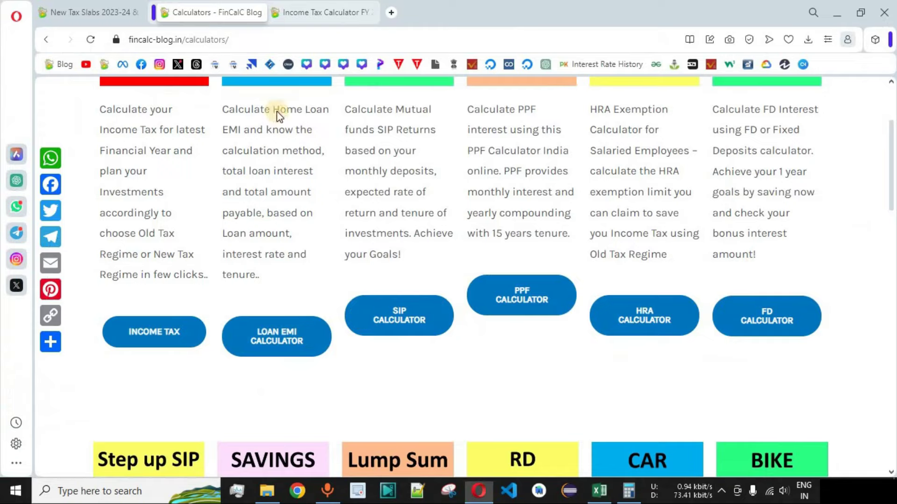
pyautogui.click(332, 13)
pyautogui.scroll(3, 545, 260)
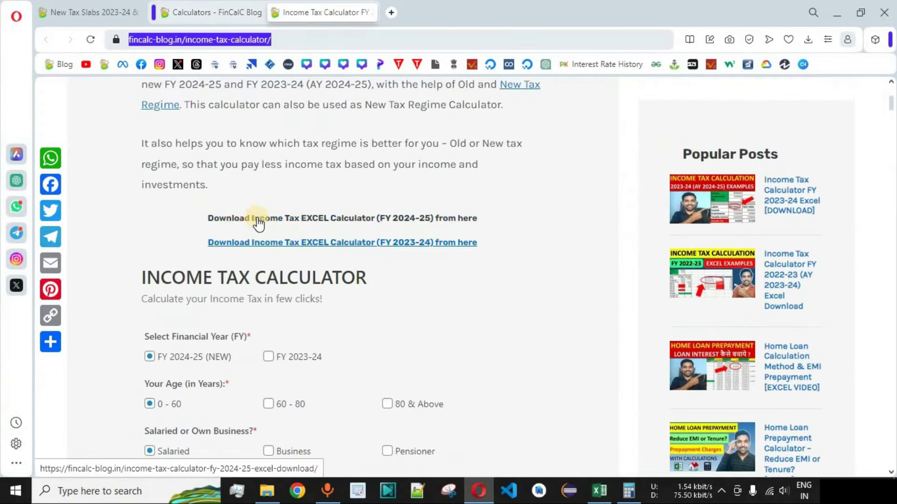